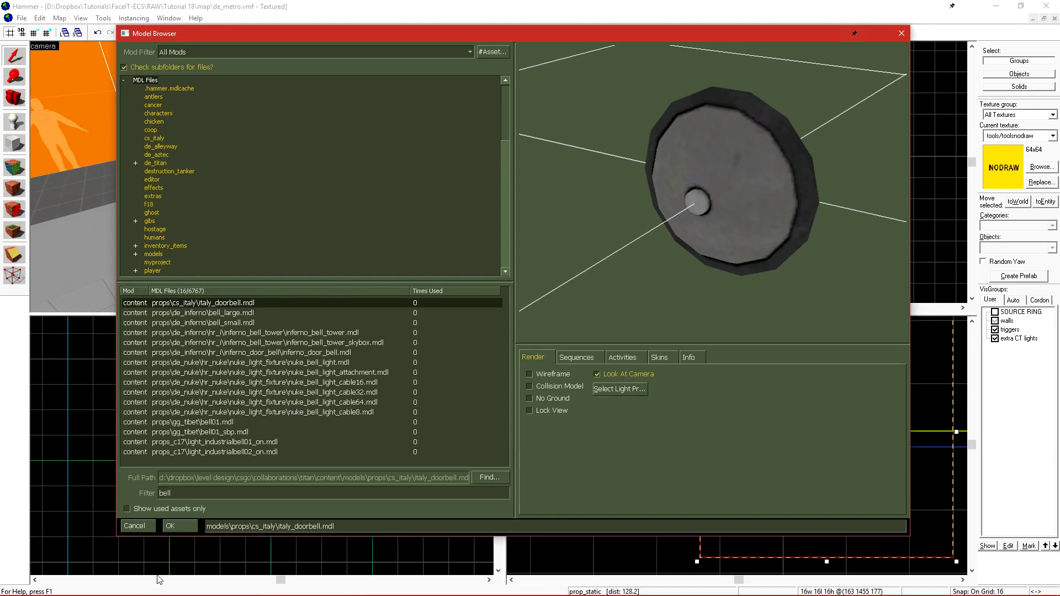
Assign the italy_doorbell.mdl model to the prop_static on the counter
{"action": "left_click", "coordinate": [645, 422]}
{"action": "left_click", "coordinate": [612, 424]}
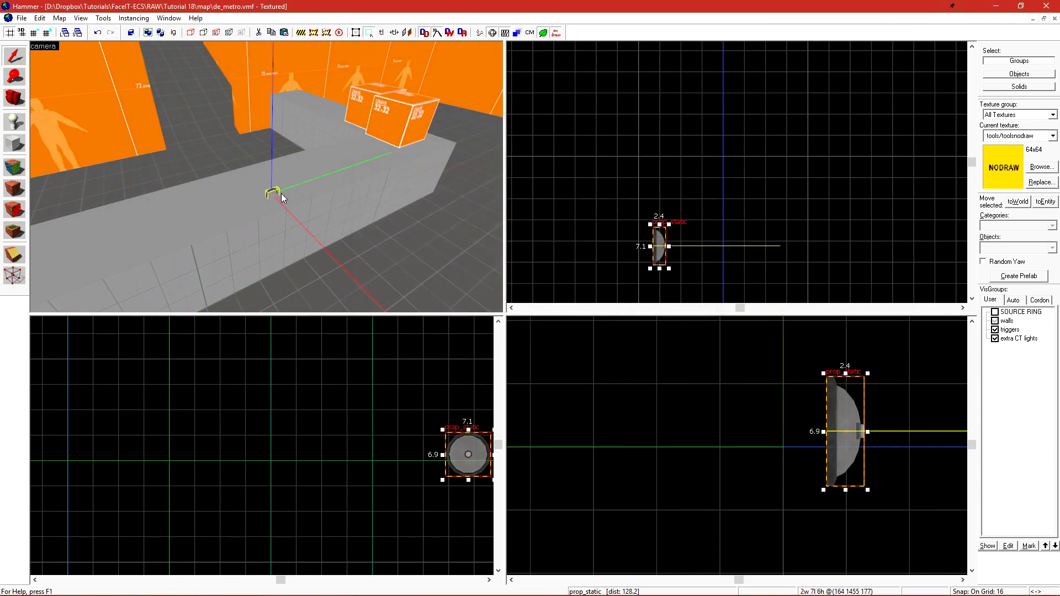
{"action": "left_click_drag", "start_coordinate": [277, 191], "coordinate": [307, 184]}
{"action": "key", "text": "ctrl+e"}
Rotate the doorbell prop so it lies face up and position it flat on the counter top
{"action": "left_click", "coordinate": [724, 411]}
{"action": "left_click_drag", "start_coordinate": [760, 389], "coordinate": [675, 410]}
{"action": "left_click_drag", "start_coordinate": [736, 436], "coordinate": [756, 489]}
{"action": "scroll", "coordinate": [746, 182], "scroll_direction": "up", "scroll_amount": 5}
{"action": "left_click_drag", "start_coordinate": [746, 182], "coordinate": [745, 208]}
{"action": "left_click_drag", "start_coordinate": [744, 204], "coordinate": [744, 191]}
{"action": "key", "text": "Escape"}
{"action": "key", "text": "z"}
{"action": "key", "text": "w"}
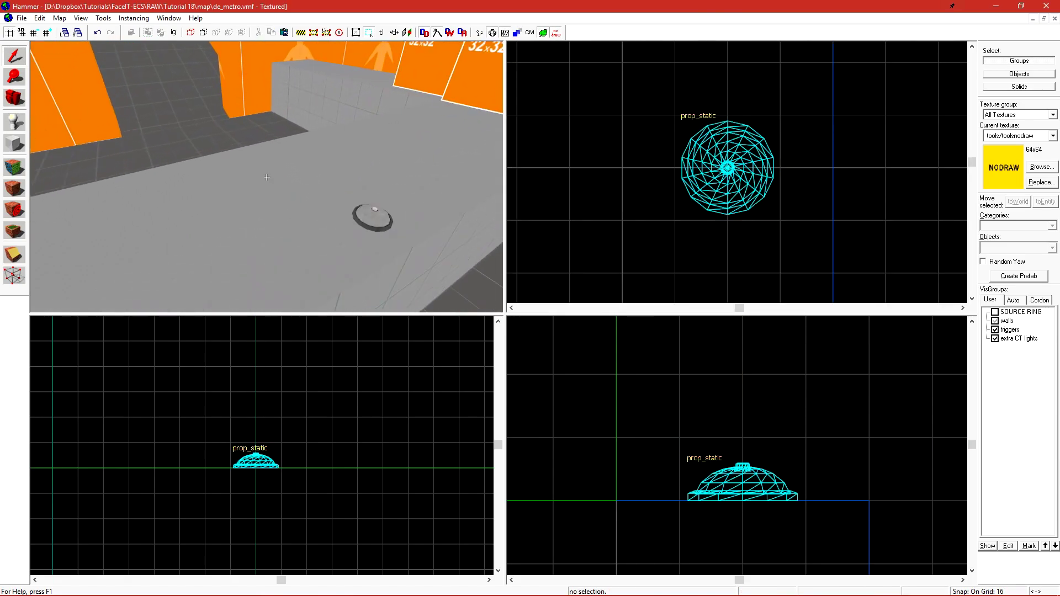
{"action": "key", "text": "z"}
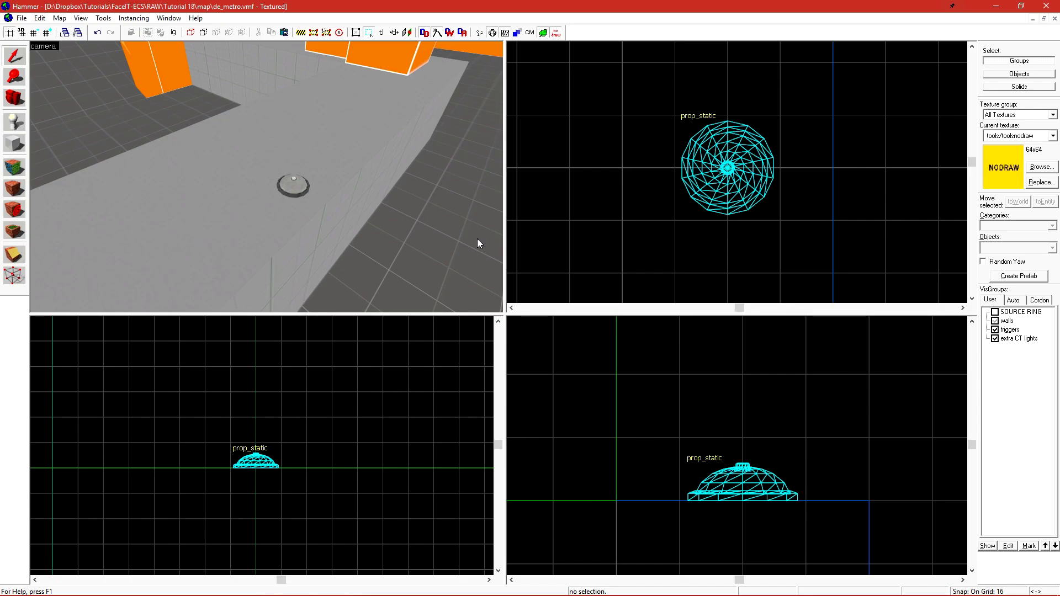
Create an 8 x 8 x 2 unit block with the tools/toolsinvisible texture around the doorbell prop
{"action": "left_click", "coordinate": [1031, 167]}
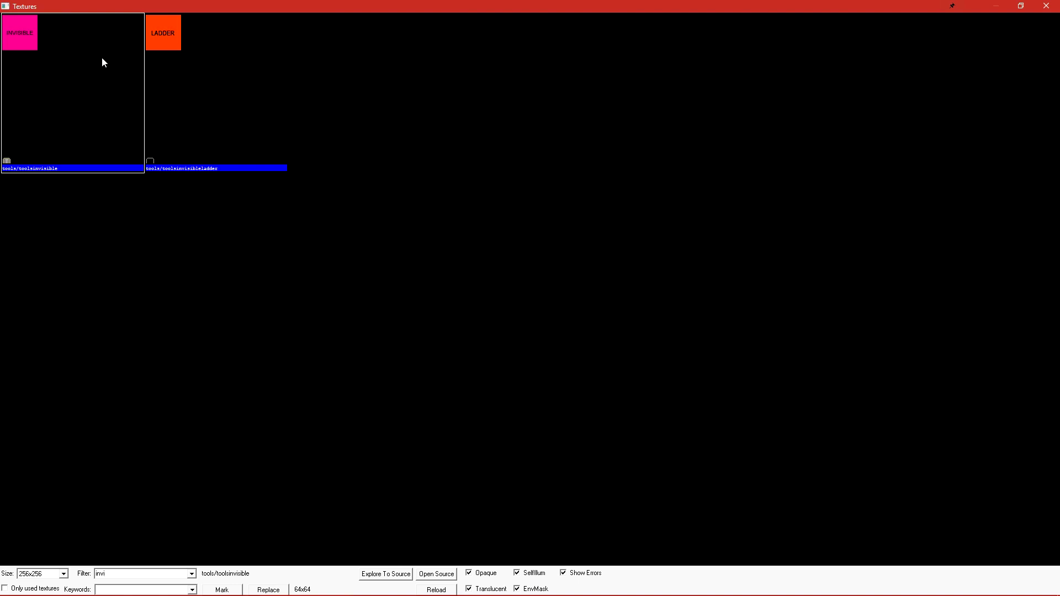
{"action": "double_click", "coordinate": [21, 45]}
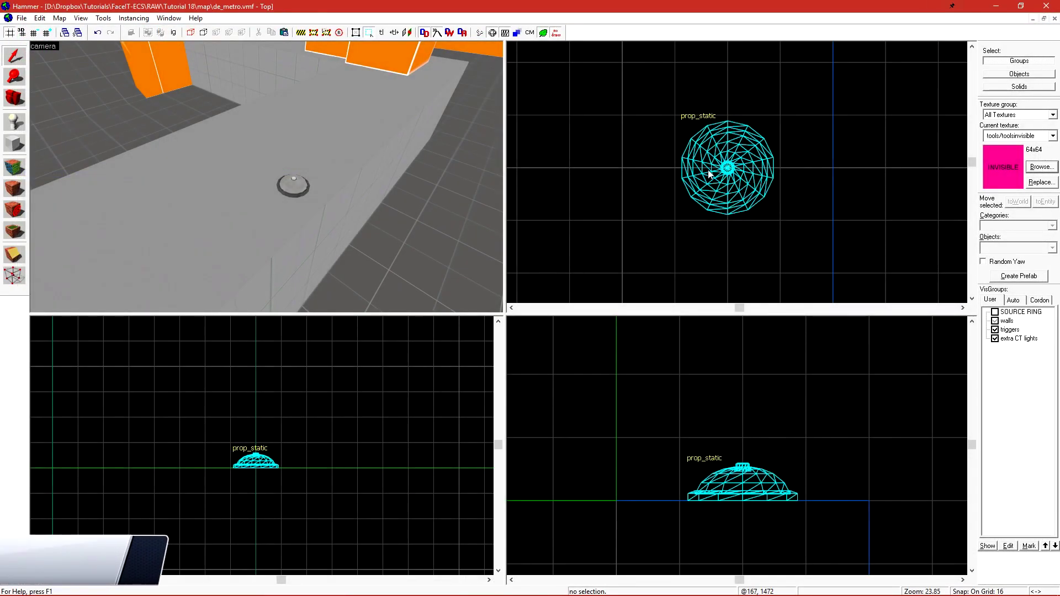
{"action": "key", "text": "shift+b"}
{"action": "left_click_drag", "start_coordinate": [762, 207], "coordinate": [776, 216]}
{"action": "left_click_drag", "start_coordinate": [657, 168], "coordinate": [670, 169]}
{"action": "key", "text": "Return"}
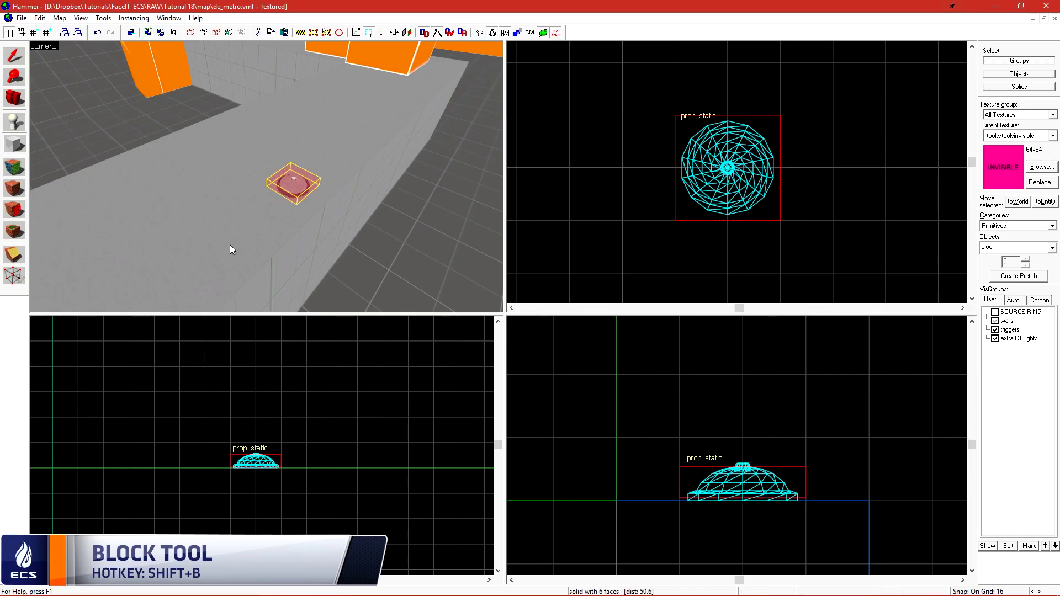
Tie the invisible block around the doorbell to a func_button entity
{"action": "key", "text": "shift+s"}
{"action": "key", "text": "z"}
{"action": "key", "text": "w"}
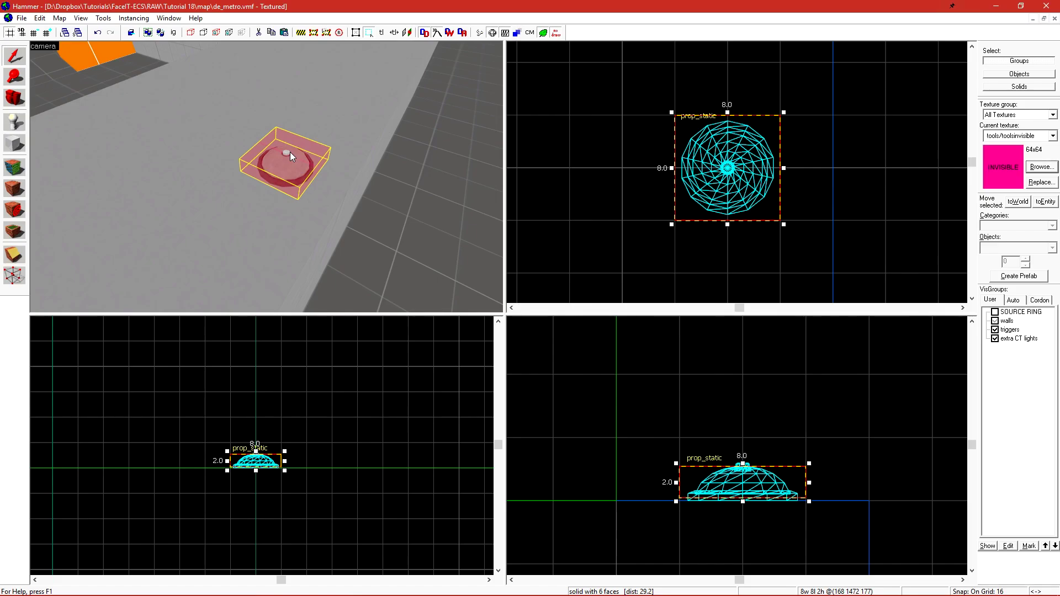
{"action": "key", "text": "ctrl+t"}
{"action": "type", "text": "func_bu"}
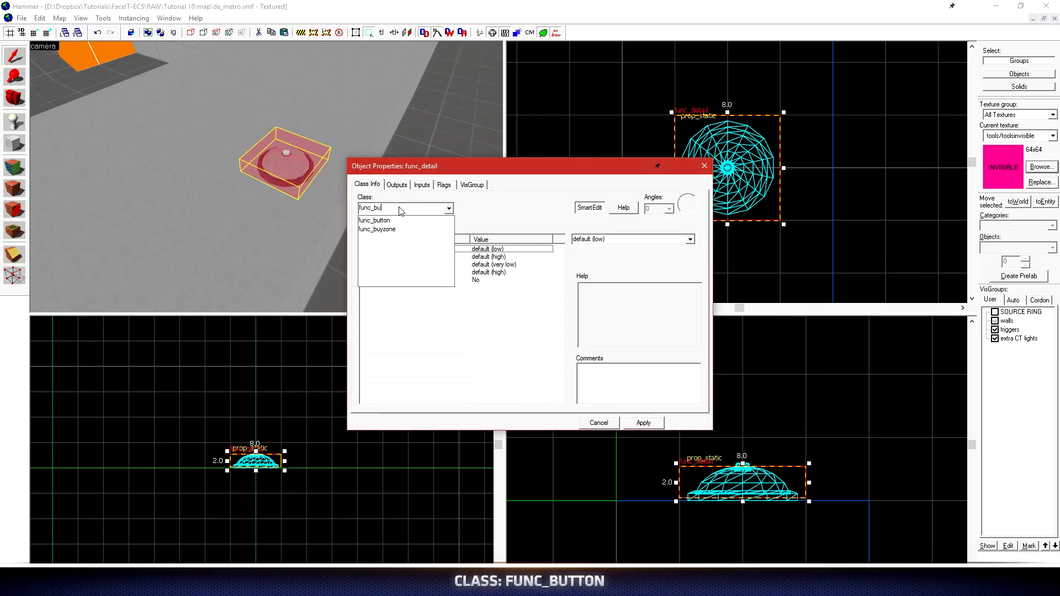
{"action": "left_click", "coordinate": [401, 220]}
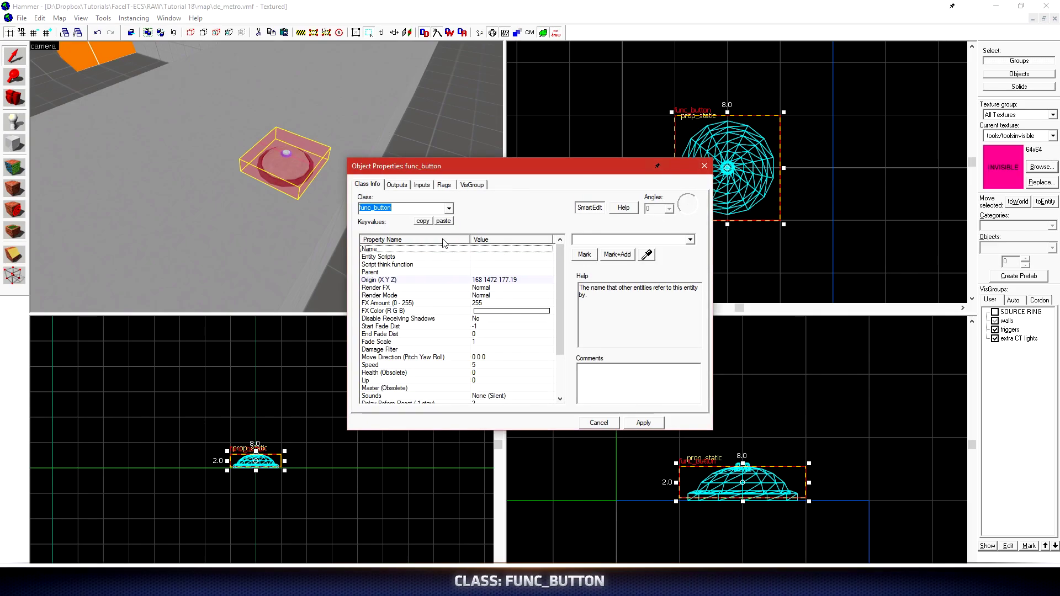
Enable the Don't move flag on the func_button
{"action": "left_click", "coordinate": [444, 186]}
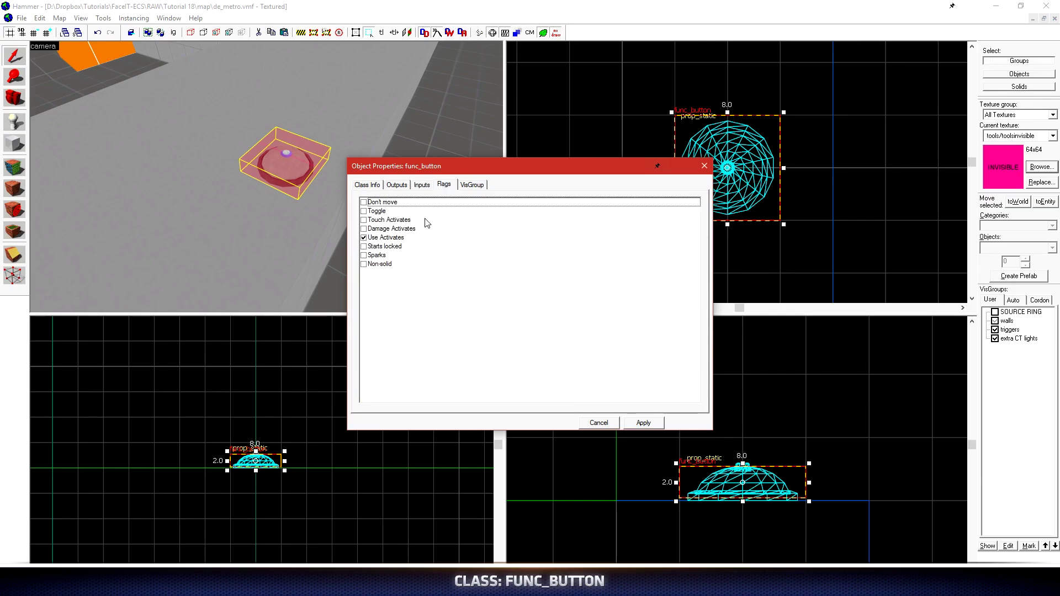
{"action": "left_click", "coordinate": [364, 203]}
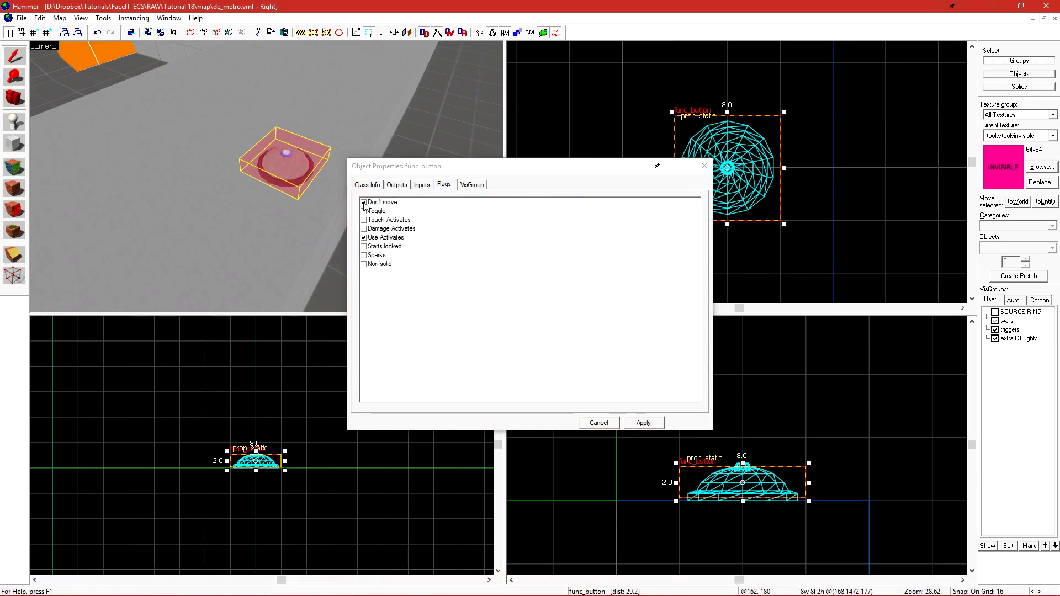
{"action": "left_click", "coordinate": [383, 204]}
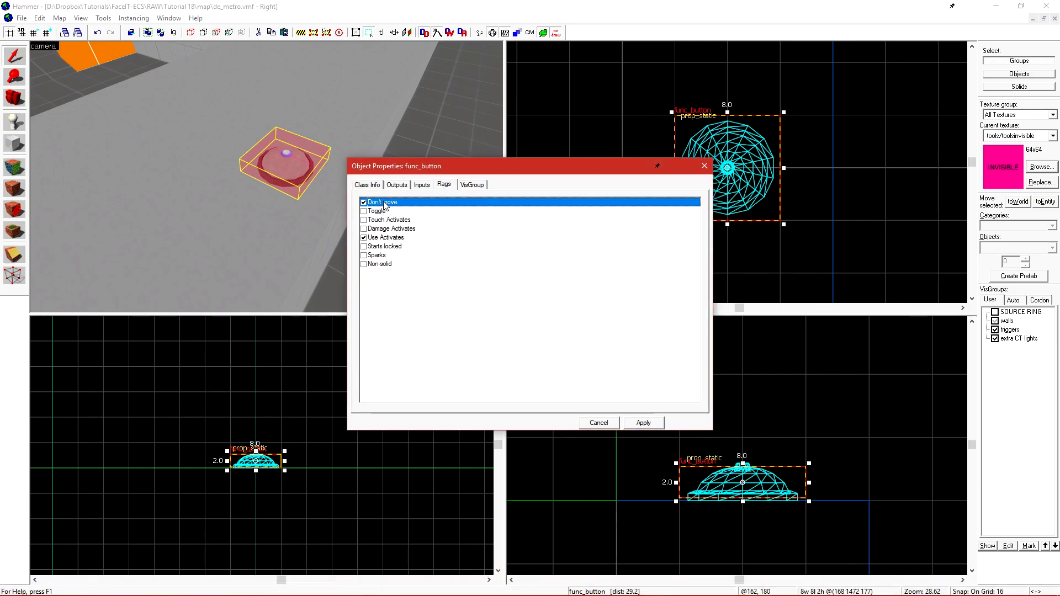
Set the func_button's Delay Before Reset to .05 and apply the properties
{"action": "left_click", "coordinate": [365, 186]}
{"action": "scroll", "coordinate": [496, 364], "scroll_direction": "down", "scroll_amount": 3}
{"action": "left_click", "coordinate": [418, 351]}
{"action": "left_click_drag", "start_coordinate": [596, 242], "coordinate": [568, 241]}
{"action": "key", "text": "BackSpace"}
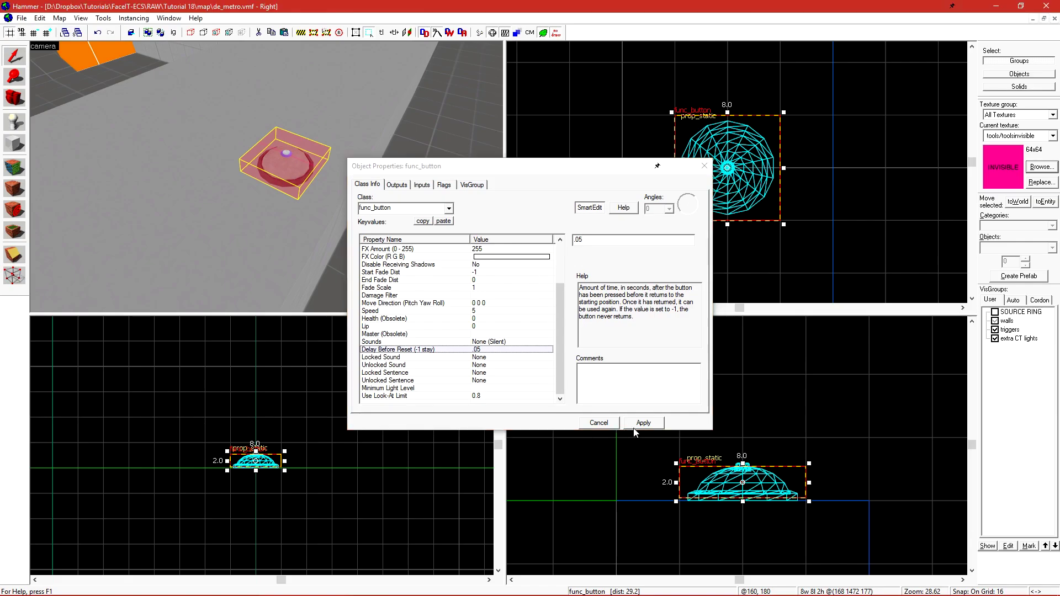
{"action": "left_click", "coordinate": [640, 424]}
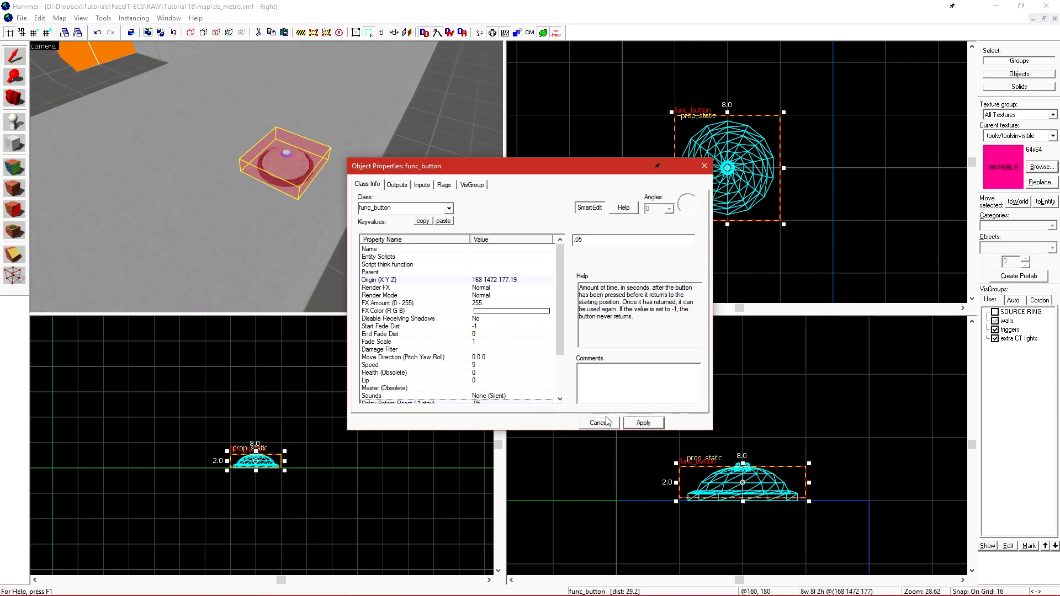
Adjust the func_button's activation flags, enabling Damage Activates
{"action": "left_click", "coordinate": [447, 186]}
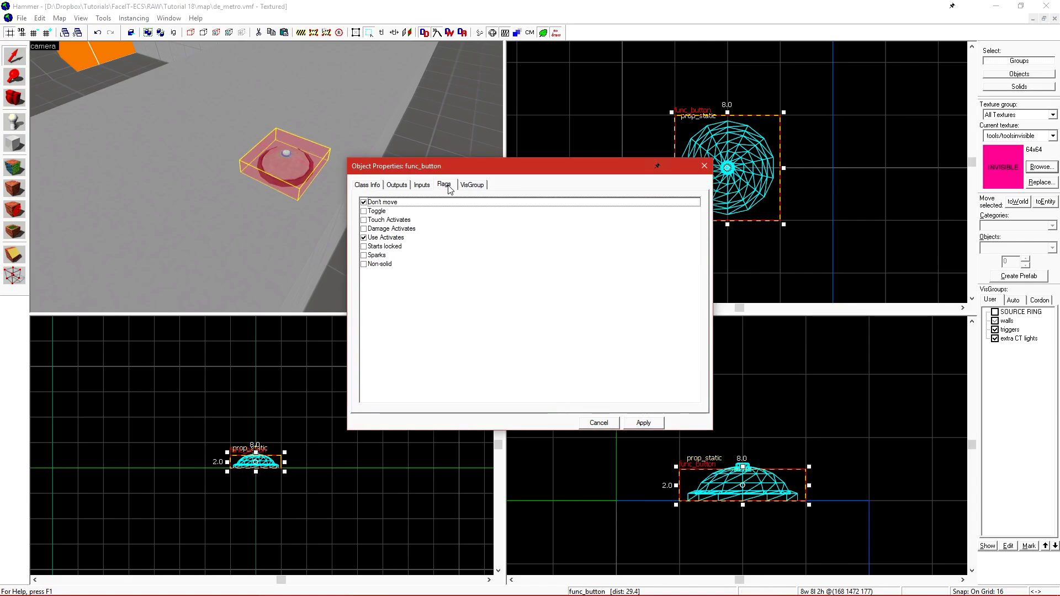
{"action": "left_click", "coordinate": [364, 229]}
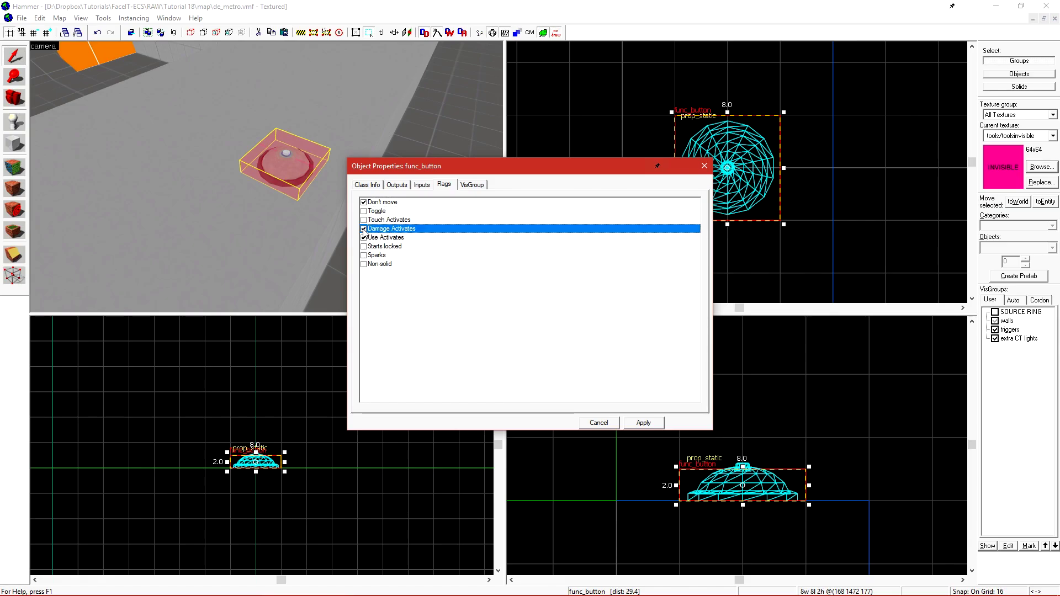
{"action": "left_click", "coordinate": [364, 237]}
{"action": "left_click", "coordinate": [380, 239]}
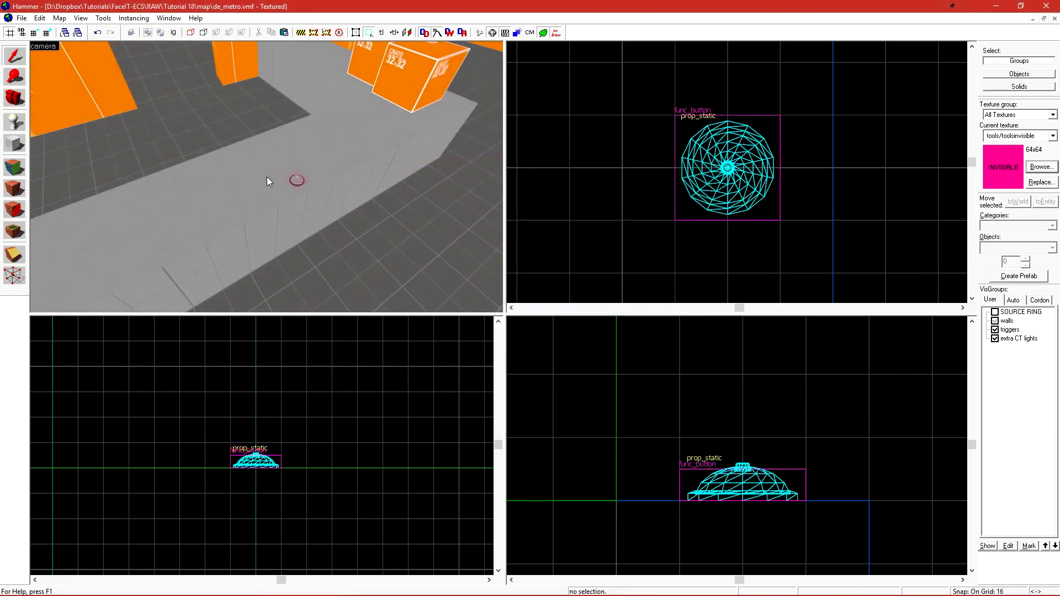
Place a new entity on the counter as an ambient_generic and centre it over the doorbell
{"action": "key", "text": "shift+e"}
{"action": "left_click", "coordinate": [273, 185]}
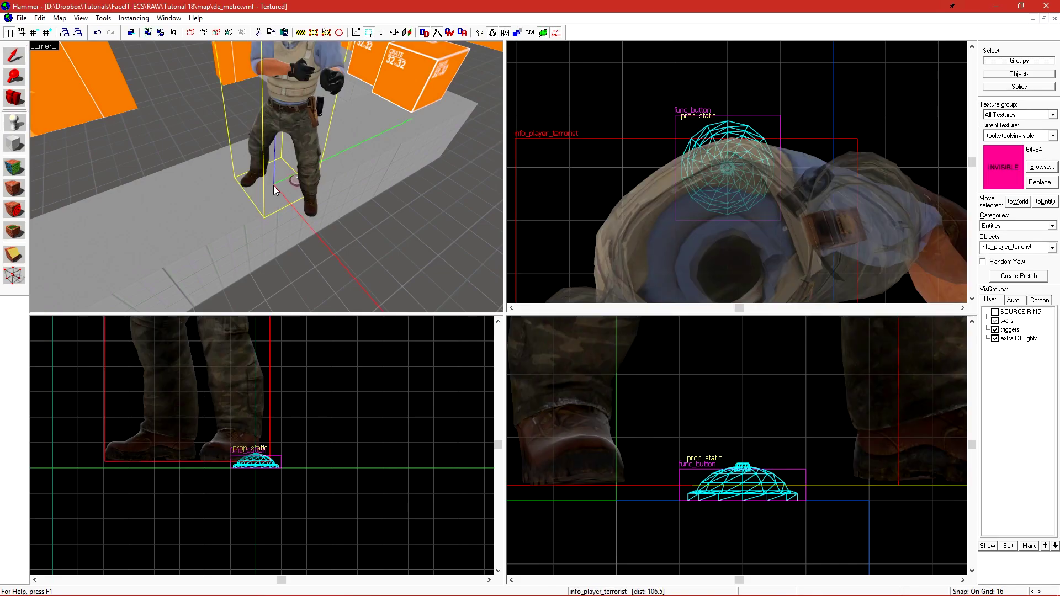
{"action": "key", "text": "shift+s"}
{"action": "key", "text": "alt+Return"}
{"action": "left_click", "coordinate": [409, 208]}
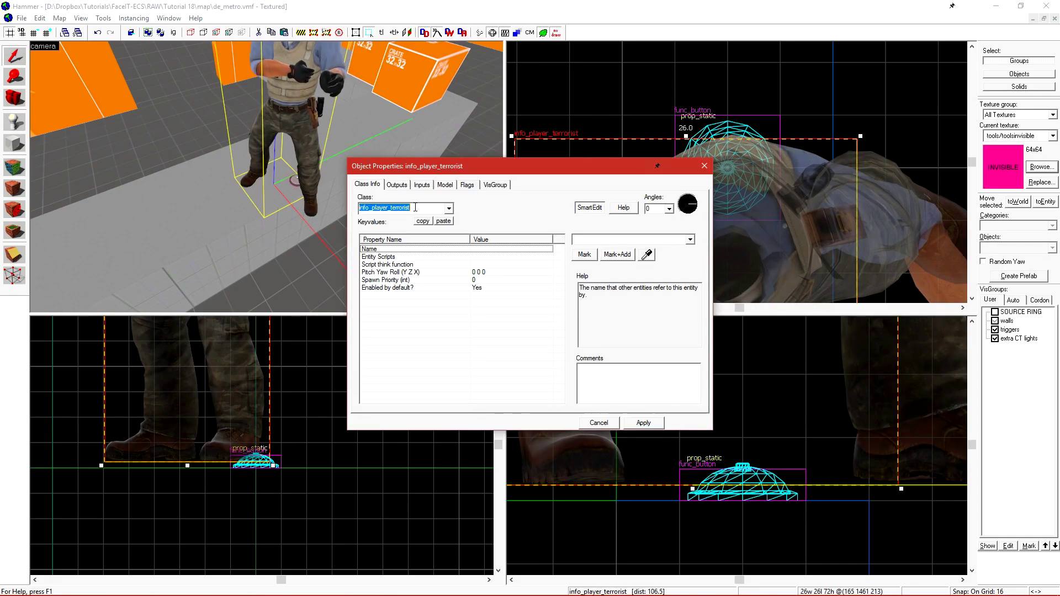
{"action": "type", "text": "ambient_generic"}
{"action": "key", "text": "Return"}
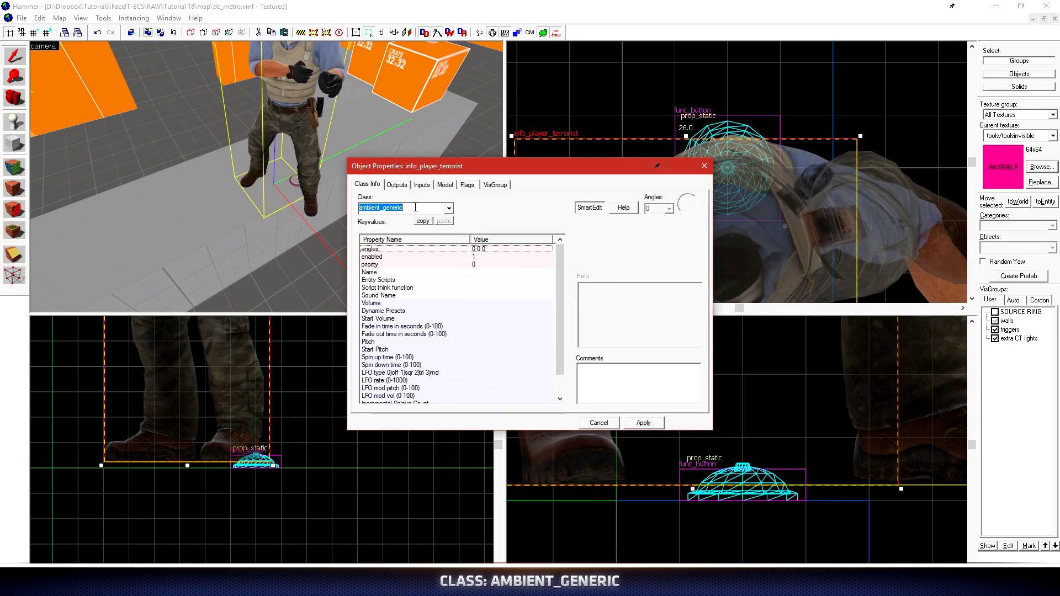
{"action": "left_click_drag", "start_coordinate": [769, 258], "coordinate": [770, 116]}
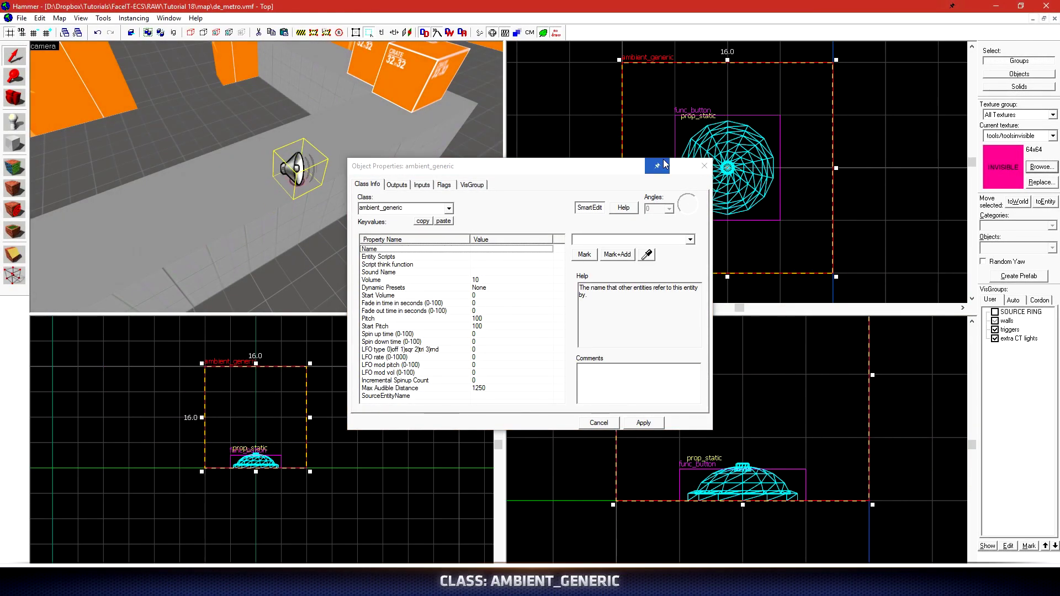
Name the ambient_generic entity Bell
{"action": "left_click", "coordinate": [630, 239]}
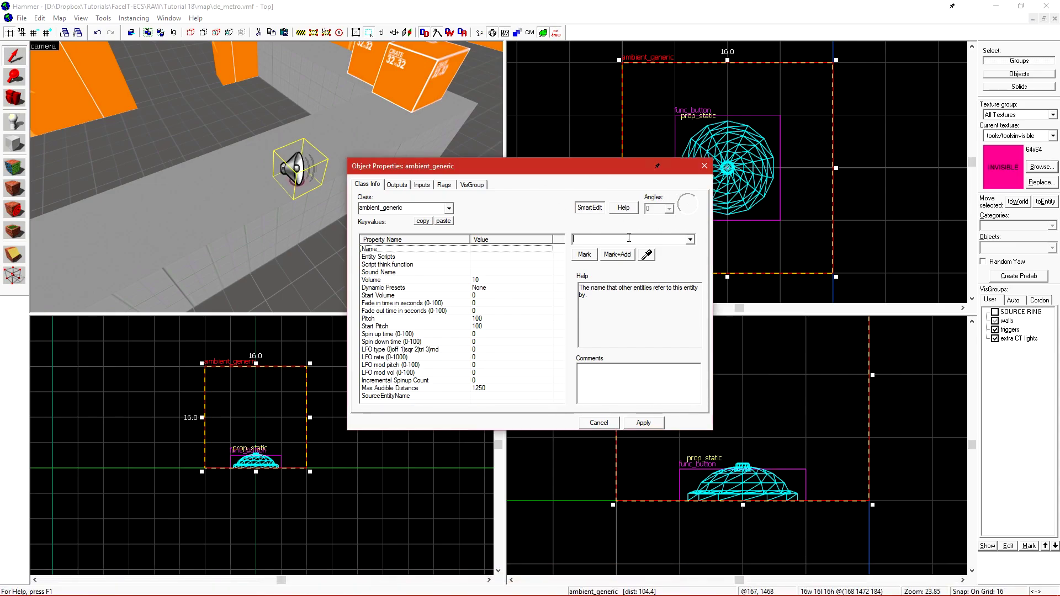
{"action": "type", "text": "Bell"}
{"action": "left_click", "coordinate": [472, 273]}
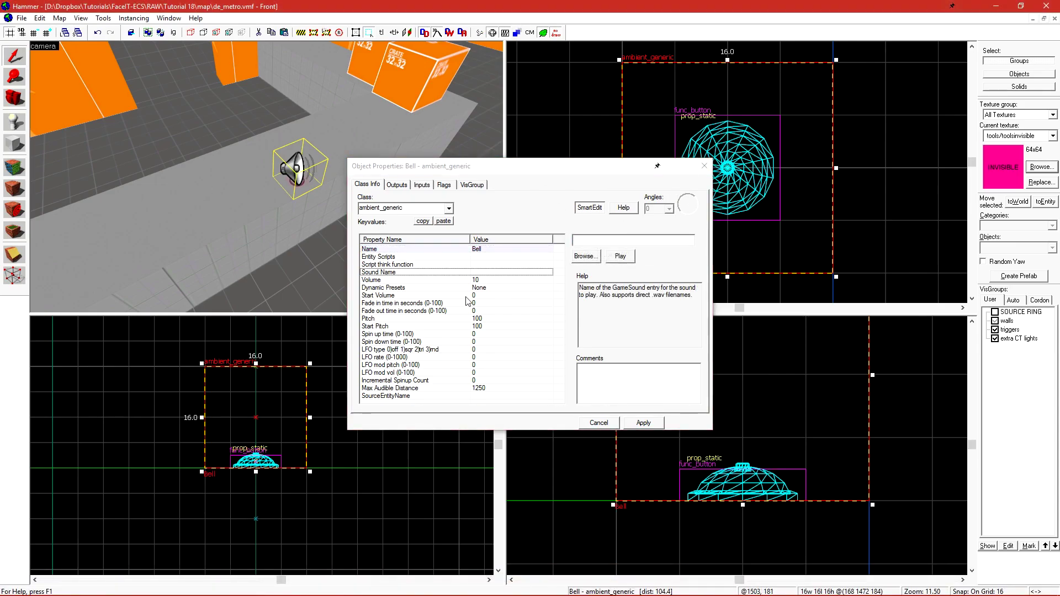
Examine the Scenes and Raw sound lists for the Sound Name property, previewing weapons\usp\usp2.wav with Autoplay Sounds enabled
{"action": "left_click", "coordinate": [590, 257]}
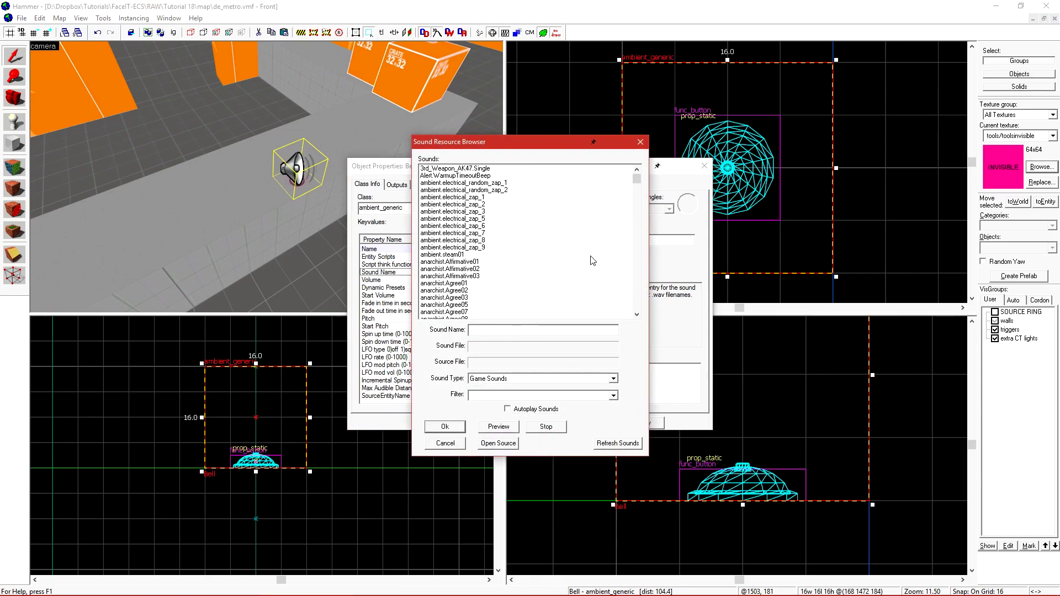
{"action": "left_click", "coordinate": [614, 381]}
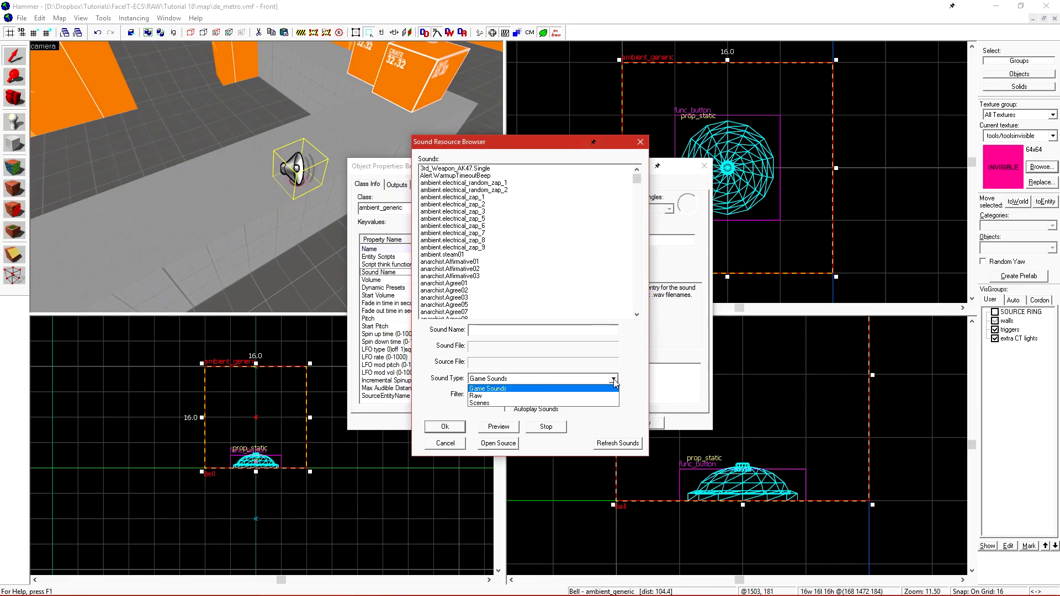
{"action": "left_click", "coordinate": [540, 403]}
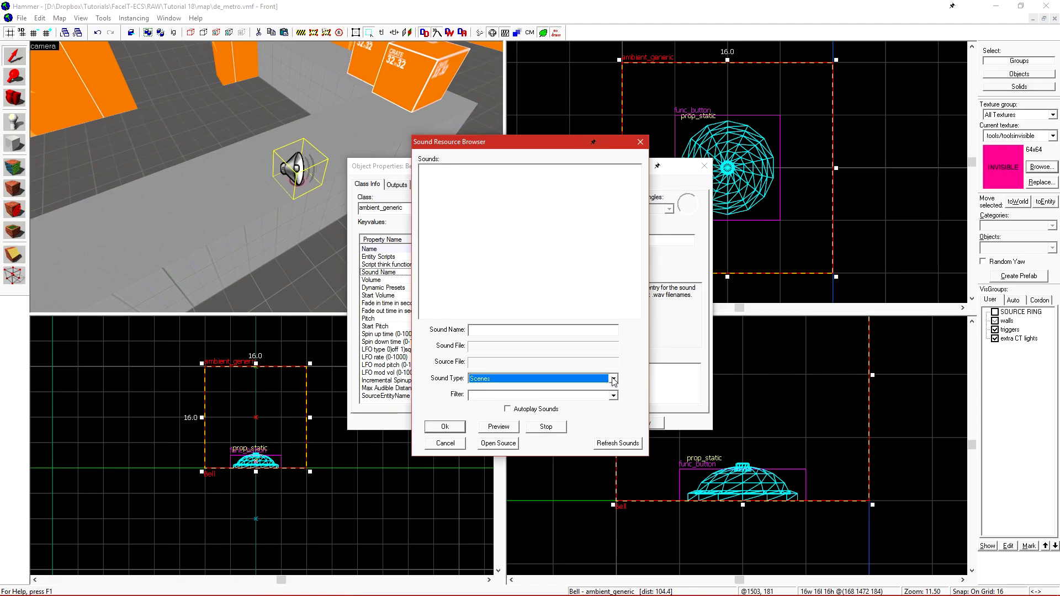
{"action": "left_click", "coordinate": [614, 380]}
{"action": "left_click", "coordinate": [552, 395]}
{"action": "left_click_drag", "start_coordinate": [637, 179], "coordinate": [645, 307]}
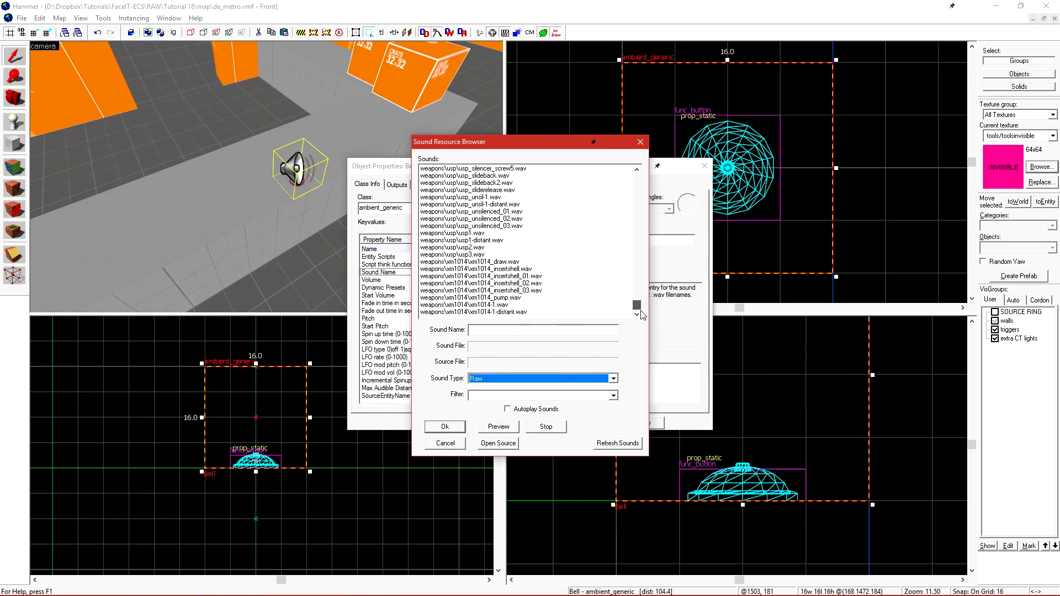
{"action": "left_click", "coordinate": [549, 410]}
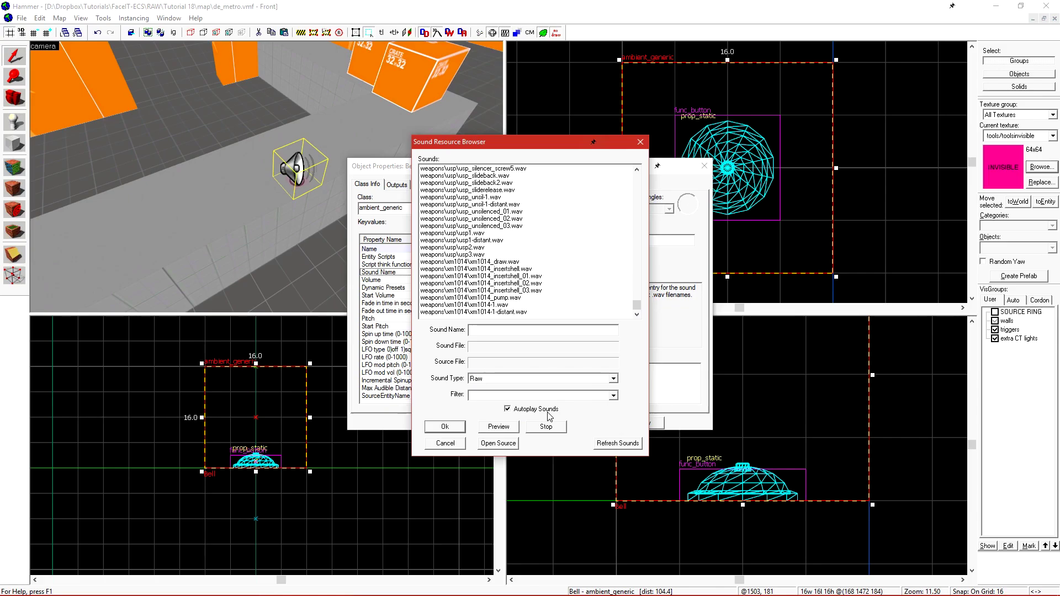
{"action": "left_click", "coordinate": [515, 248]}
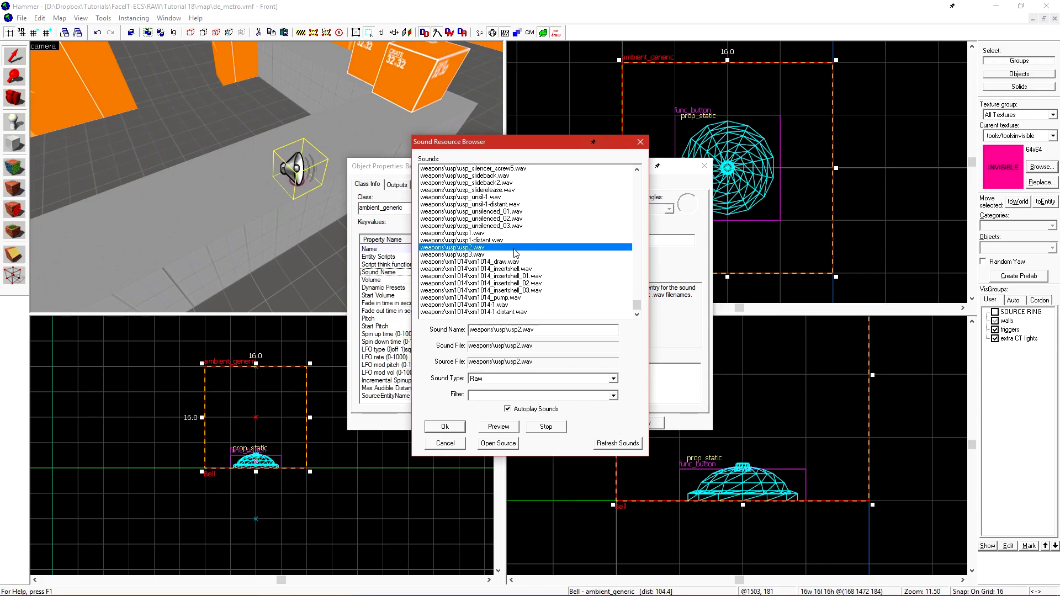
Filter the Game Sounds list by bell and assign tr.BellImpact as the ambient_generic's sound
{"action": "left_click", "coordinate": [612, 380]}
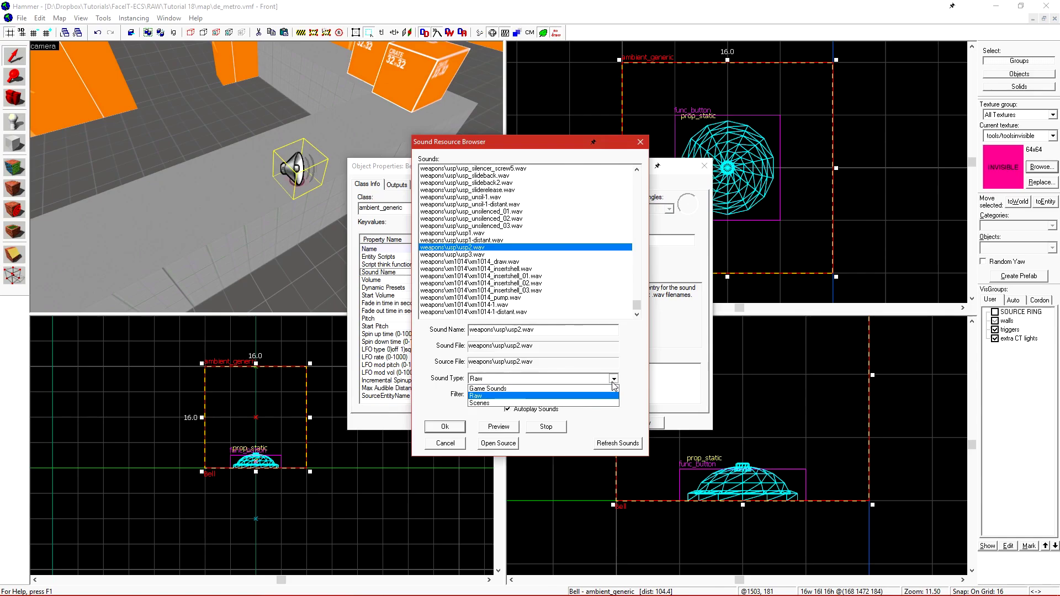
{"action": "left_click", "coordinate": [571, 389]}
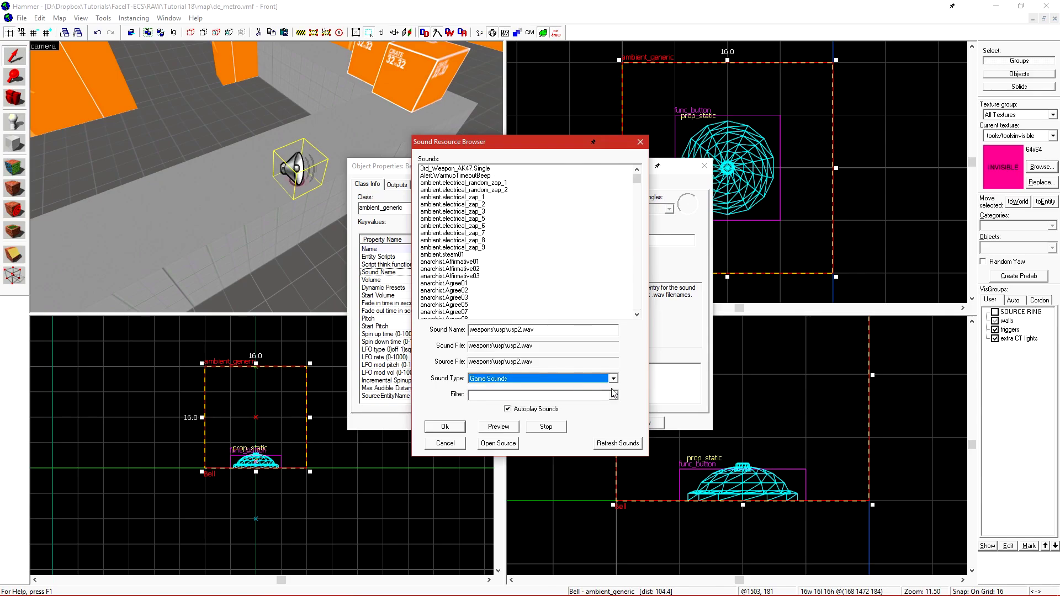
{"action": "left_click_drag", "start_coordinate": [640, 180], "coordinate": [594, 241]}
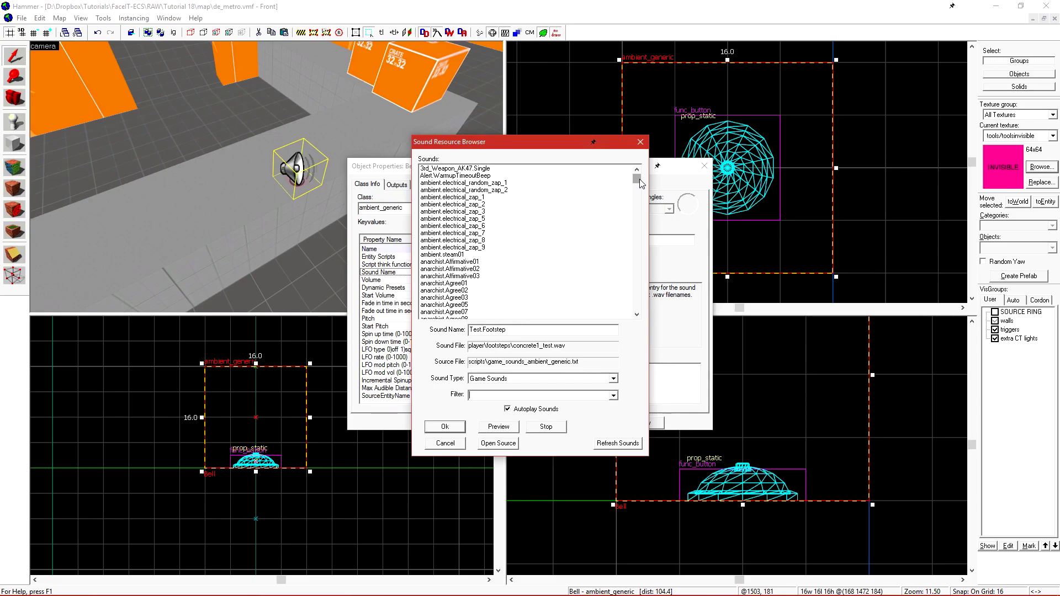
{"action": "type", "text": "bell"}
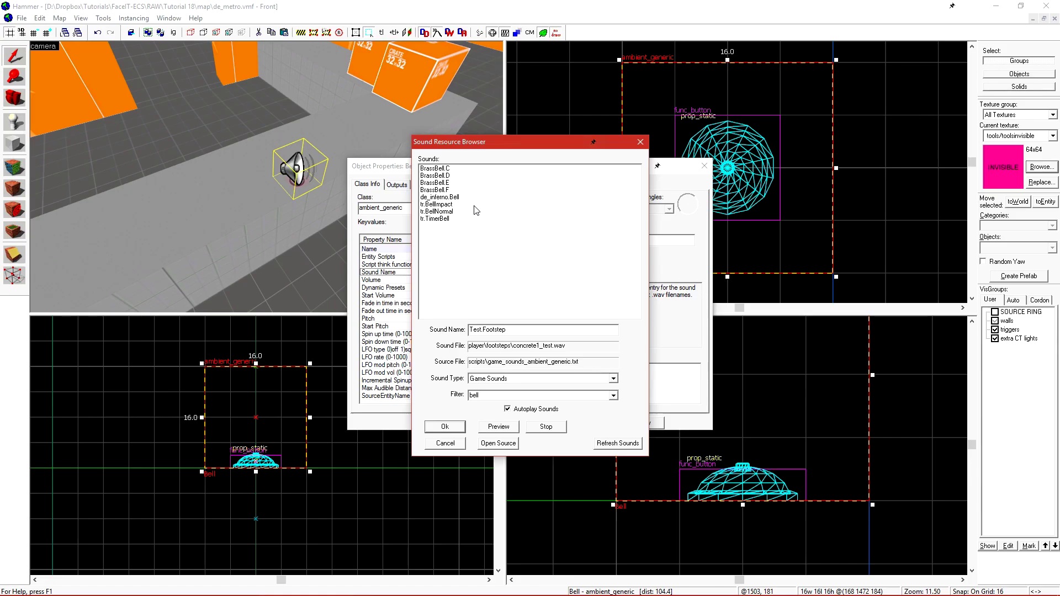
{"action": "left_click", "coordinate": [474, 205]}
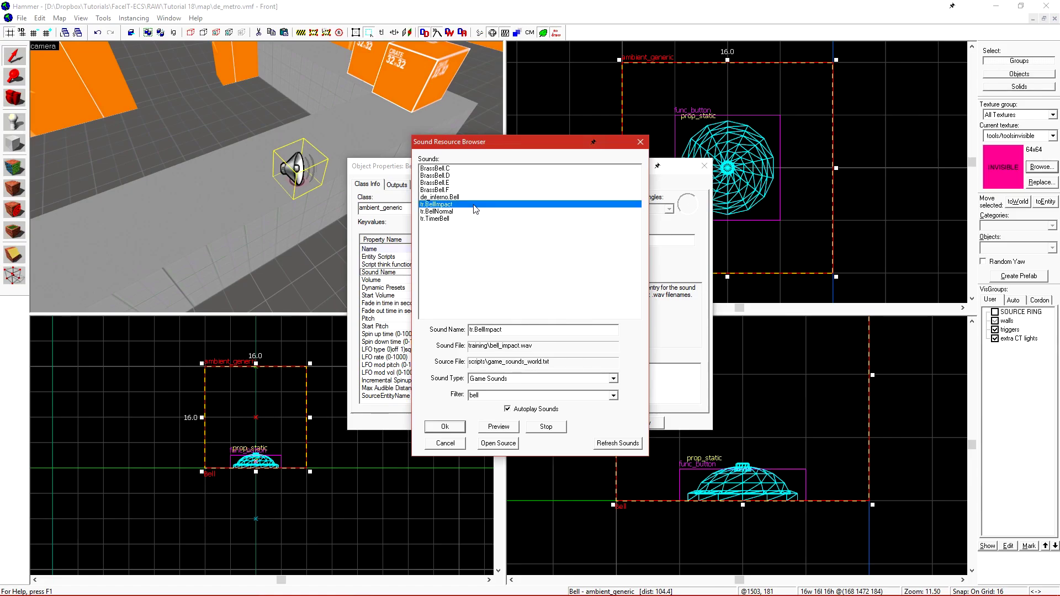
{"action": "left_click", "coordinate": [444, 427]}
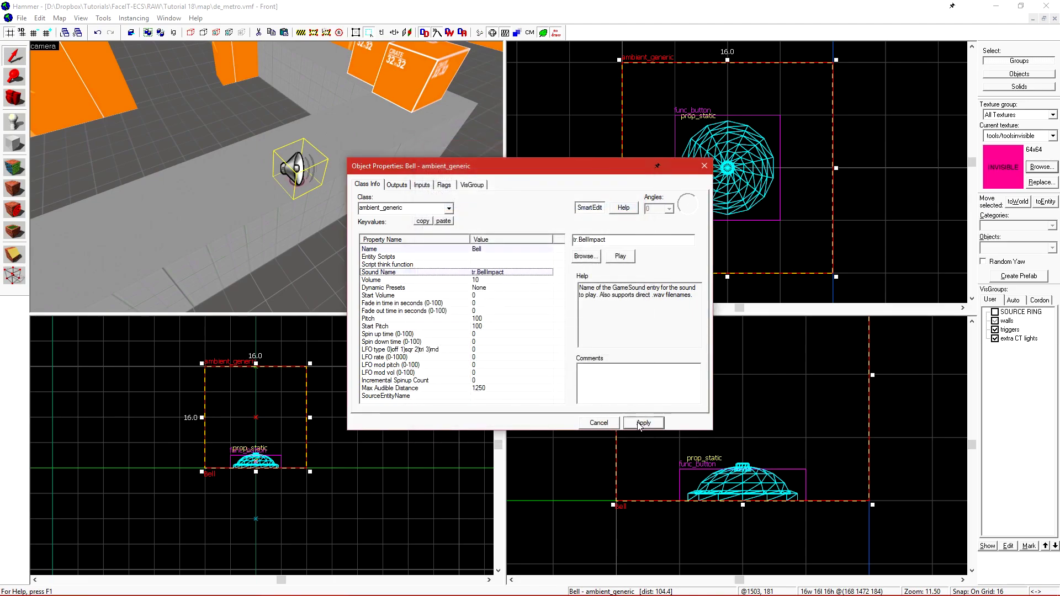
Shrink the ambient_generic's audible range in the top view to set its Max Audible Distance to 748
{"action": "left_click", "coordinate": [411, 388]}
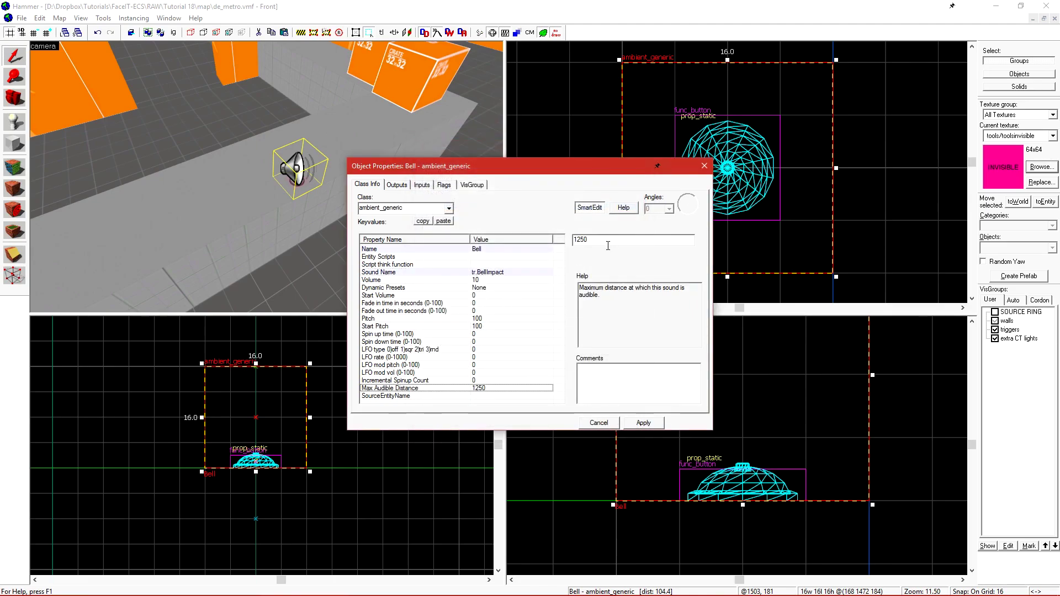
{"action": "left_click", "coordinate": [826, 171]}
{"action": "scroll", "coordinate": [807, 141], "scroll_direction": "down", "scroll_amount": 10}
{"action": "scroll", "coordinate": [808, 141], "scroll_direction": "down", "scroll_amount": 15}
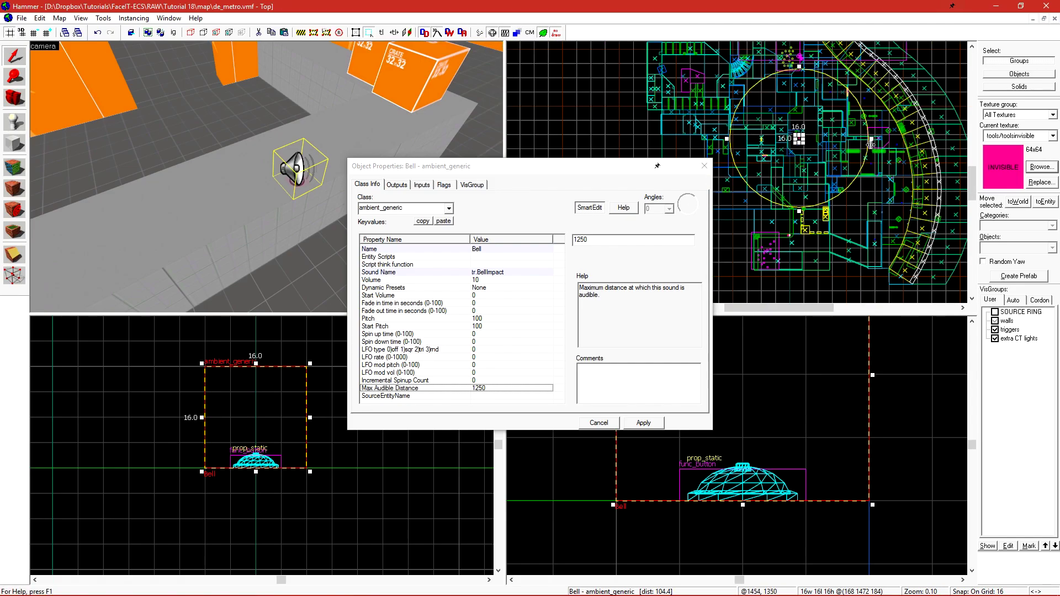
{"action": "left_click_drag", "start_coordinate": [870, 144], "coordinate": [860, 140]}
{"action": "scroll", "coordinate": [267, 176], "scroll_direction": "down", "scroll_amount": 3}
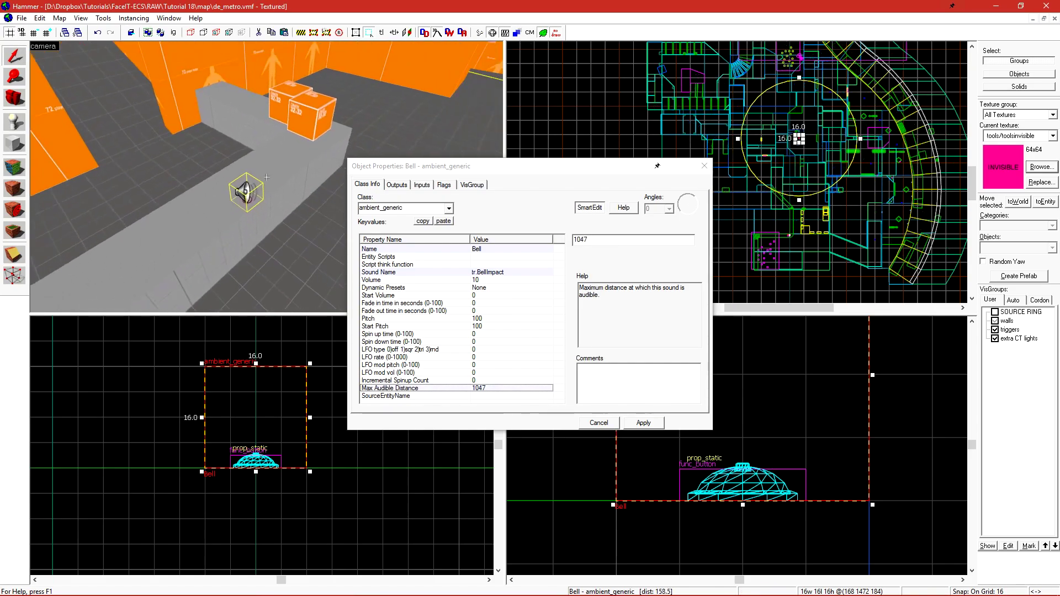
{"action": "scroll", "coordinate": [267, 177], "scroll_direction": "down", "scroll_amount": 5}
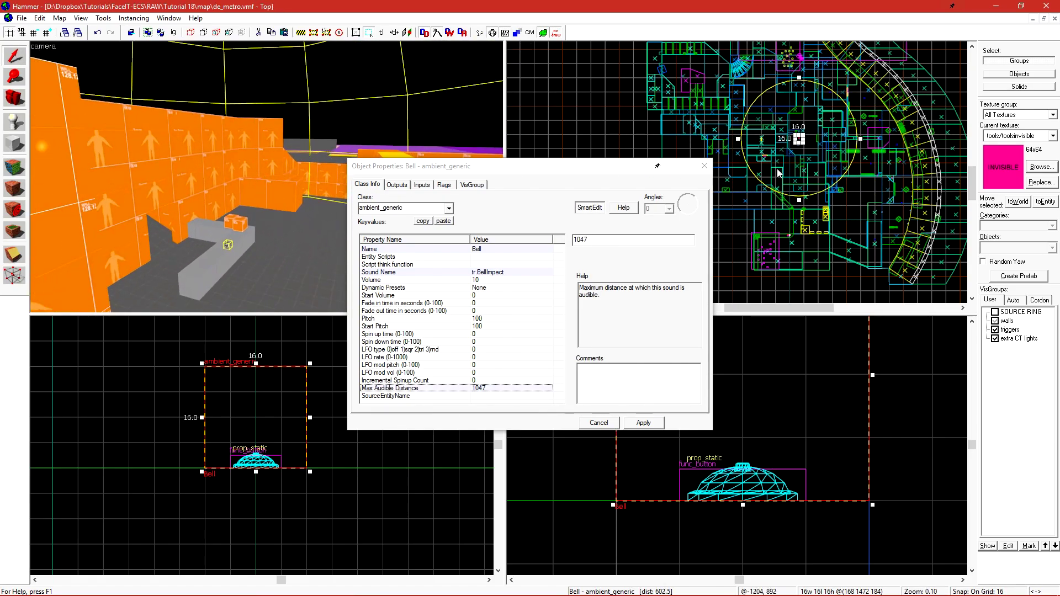
{"action": "left_click_drag", "start_coordinate": [860, 139], "coordinate": [841, 148]}
{"action": "left_click", "coordinate": [233, 208]}
{"action": "key", "text": "z"}
{"action": "key", "text": "w"}
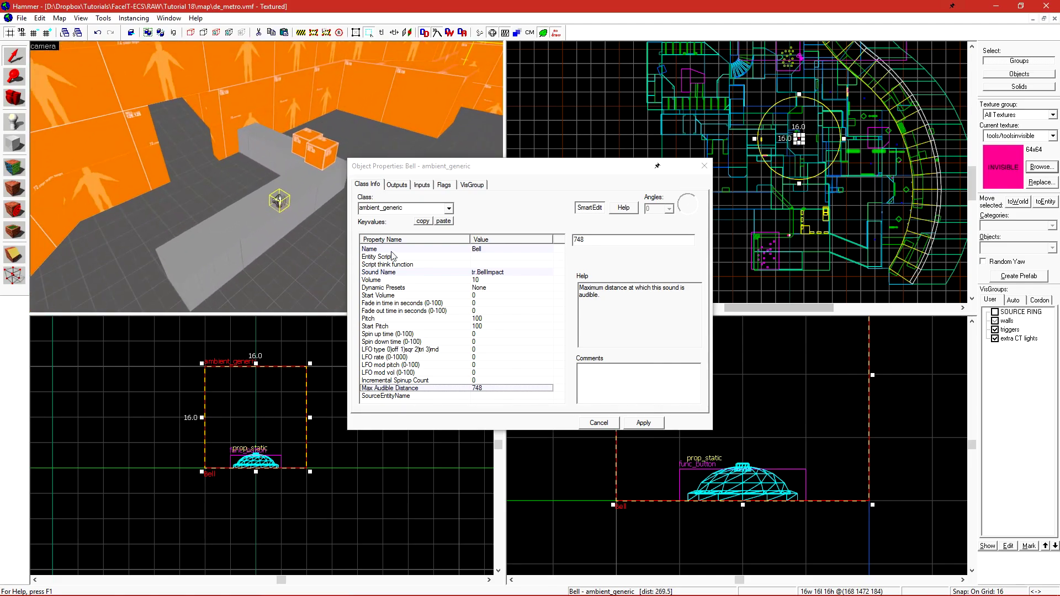
Set the Bell ambient_generic's Volume to 9
{"action": "left_click", "coordinate": [380, 280]}
{"action": "double_click", "coordinate": [614, 240]}
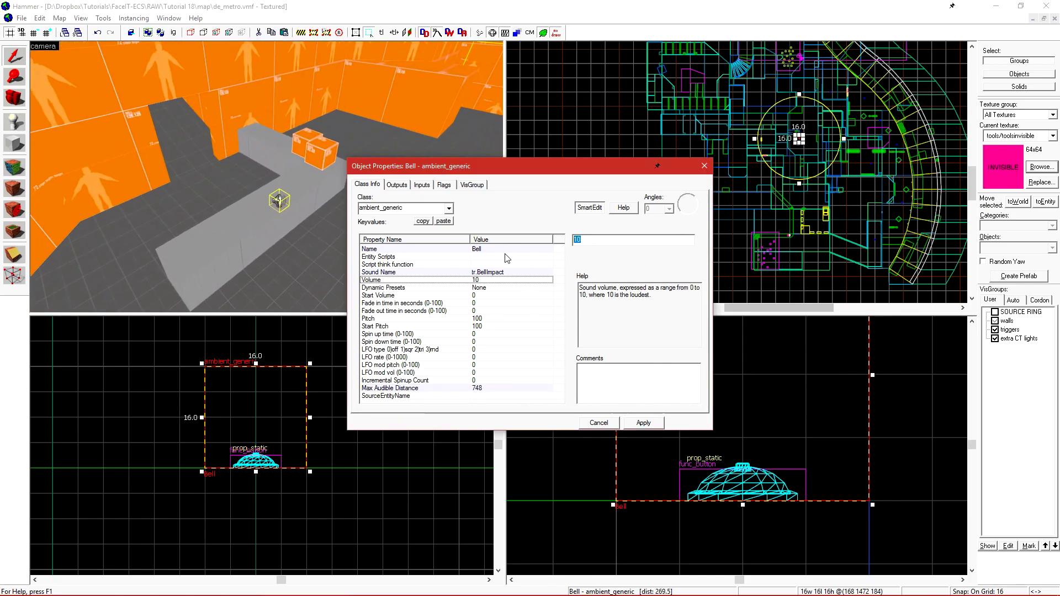
{"action": "type", "text": "9"}
Examine the Bell ambient_generic's properties that follow Volume, down to Spin down time
{"action": "key", "text": "Down"}
{"action": "key", "text": "Down"}
{"action": "key", "text": "Down"}
{"action": "key", "text": "Down"}
{"action": "key", "text": "Down"}
{"action": "key", "text": "Down"}
{"action": "key", "text": "Down"}
{"action": "key", "text": "Down"}
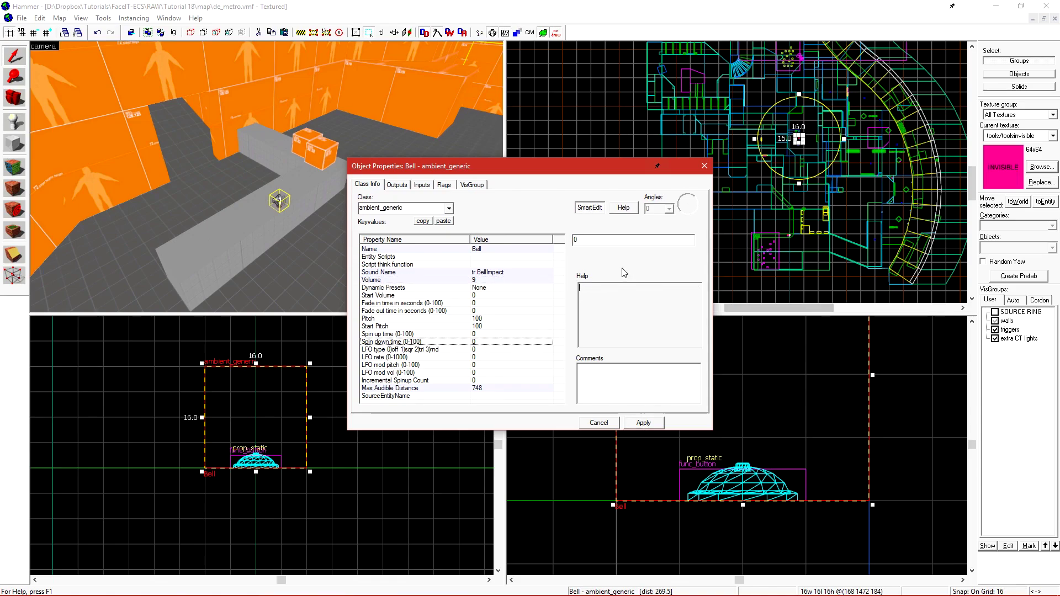
Review the ambient_generic's Start Silent and Is NOT Looped flags, keep both enabled, and apply the entity's changes
{"action": "left_click", "coordinate": [445, 185]}
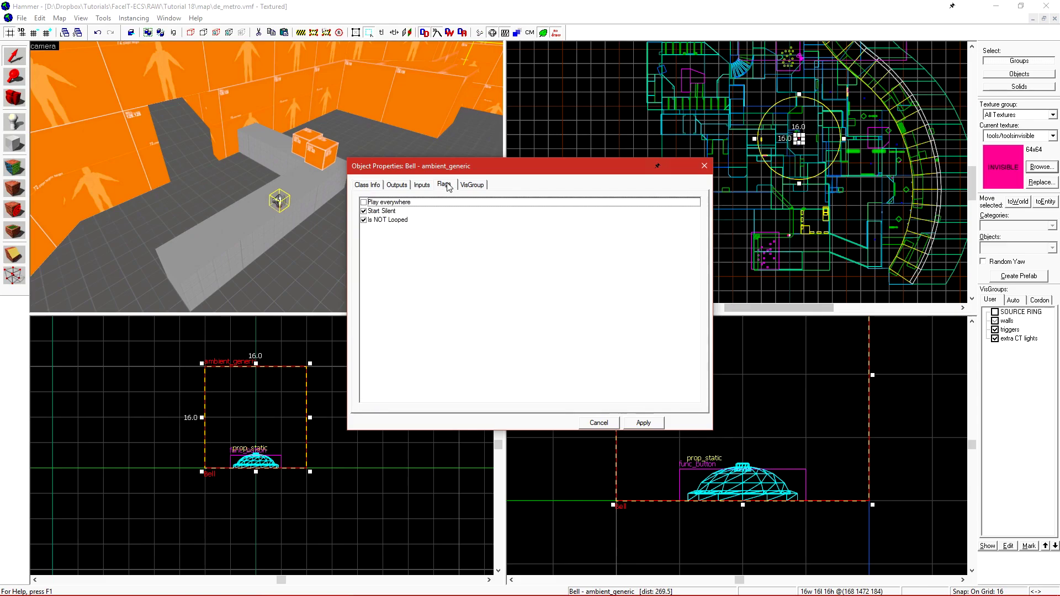
{"action": "left_click", "coordinate": [390, 211]}
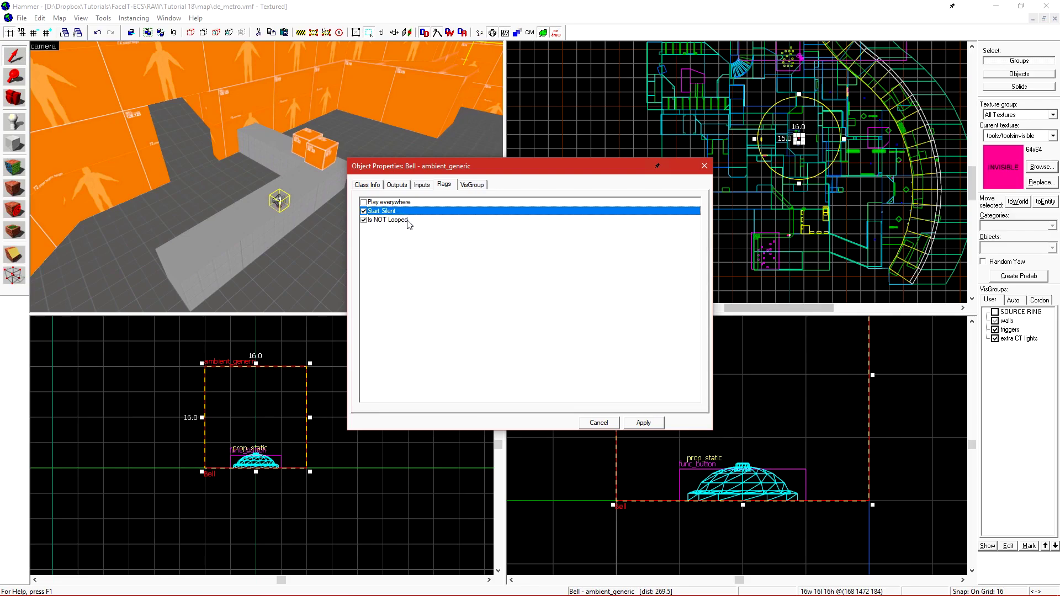
{"action": "left_click", "coordinate": [409, 220]}
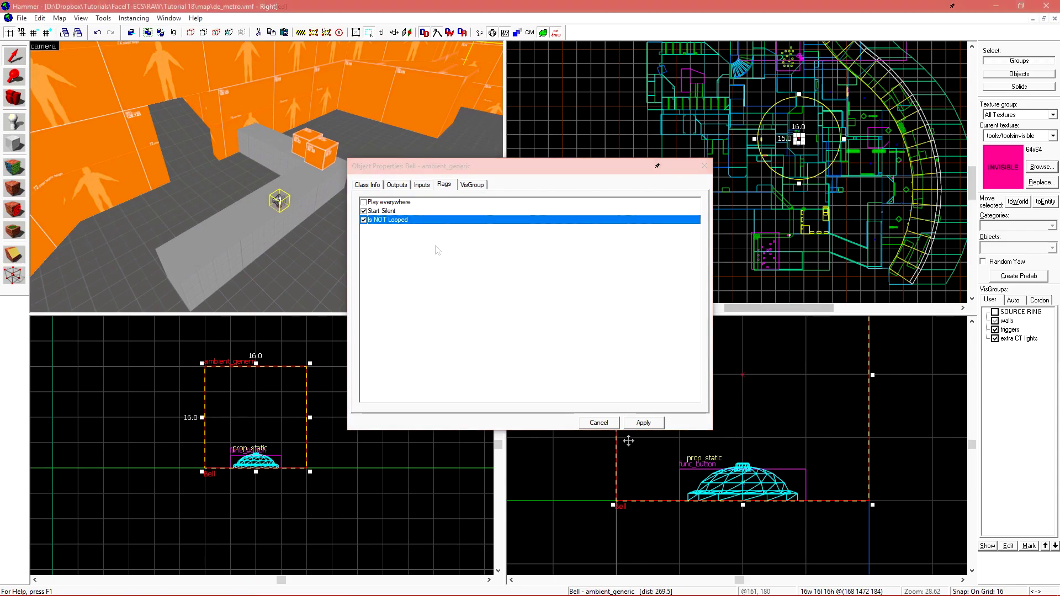
{"action": "left_click", "coordinate": [646, 426]}
Select the func_button around the doorbell prop and add an output triggered by OnPressed
{"action": "key", "text": "z"}
{"action": "key", "text": "w"}
{"action": "key", "text": "w"}
{"action": "key", "text": "z"}
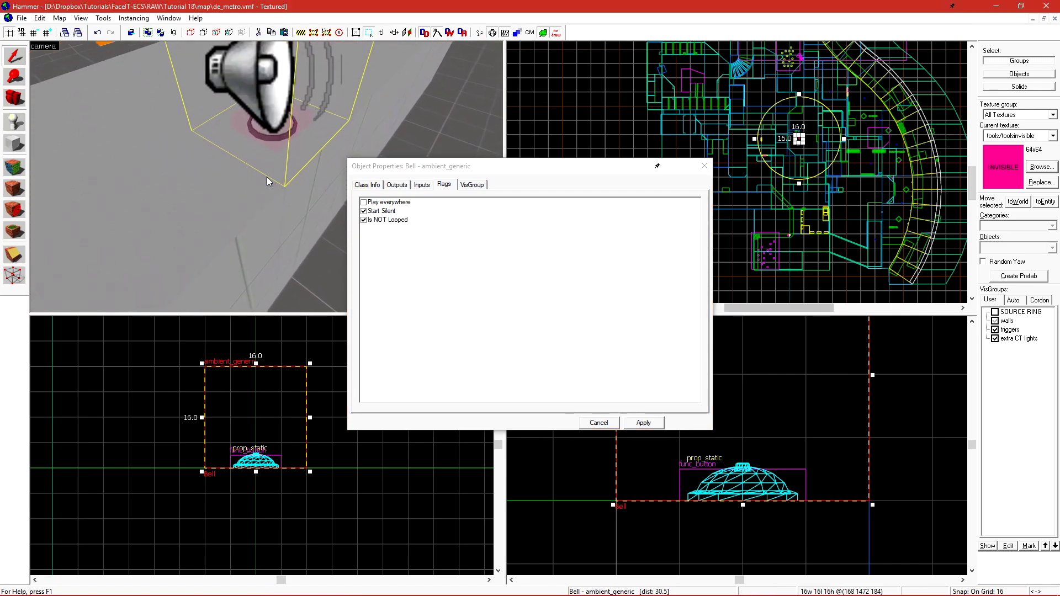
{"action": "left_click", "coordinate": [272, 141]}
{"action": "left_click", "coordinate": [398, 185]}
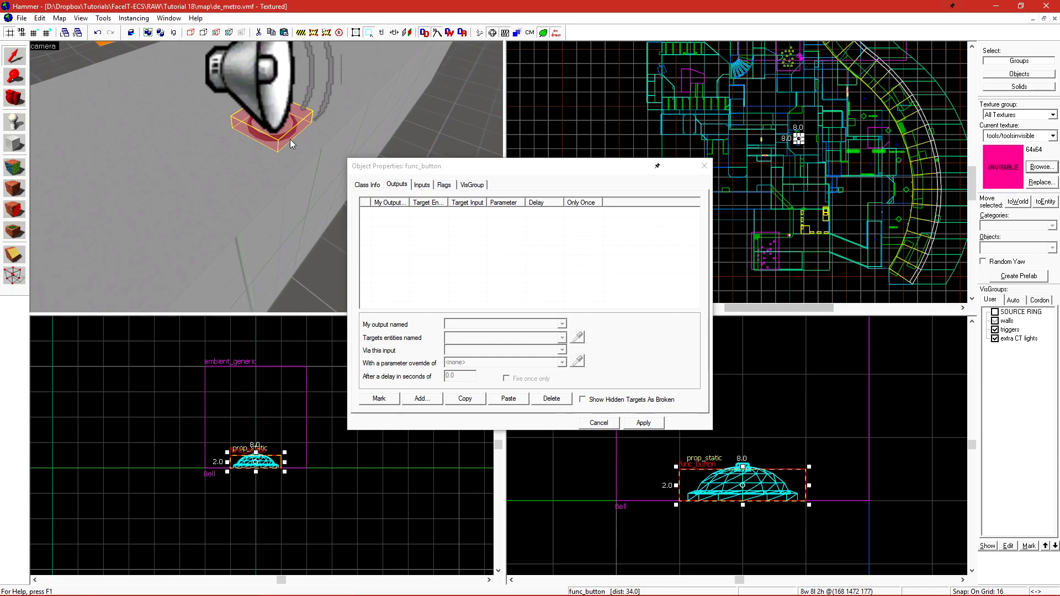
{"action": "key", "text": "z"}
{"action": "key", "text": "z"}
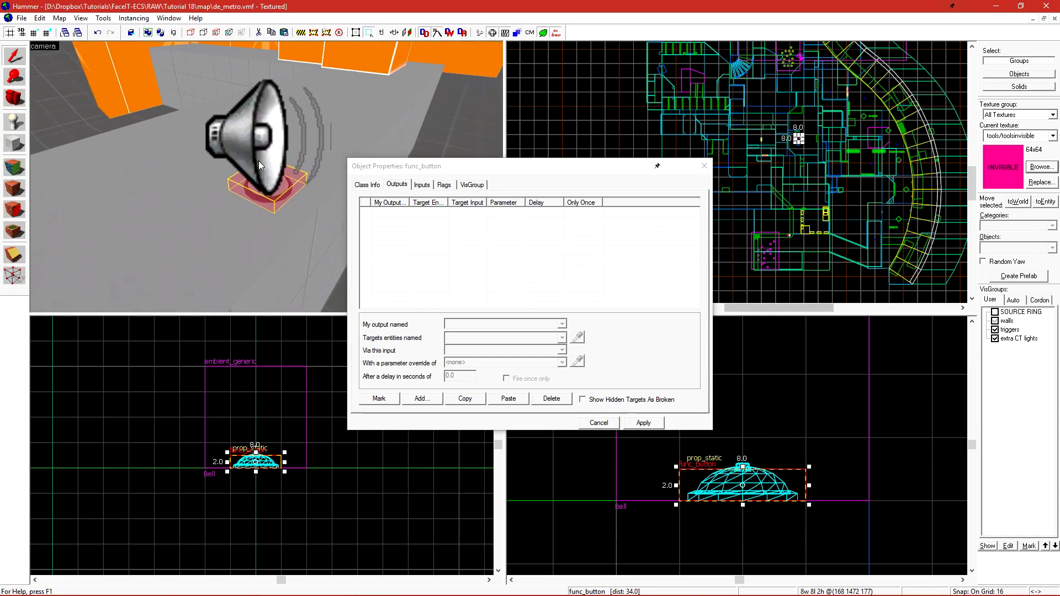
{"action": "left_click", "coordinate": [422, 398]}
{"action": "left_click", "coordinate": [561, 324]}
{"action": "left_click", "coordinate": [524, 356]}
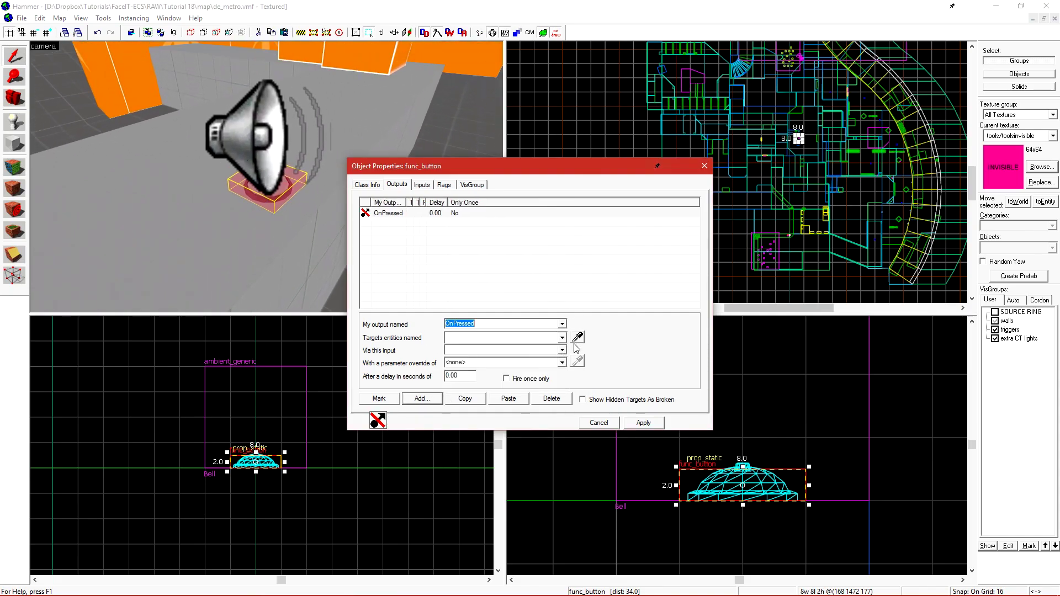
Target the OnPressed output at the Bell entity with the PlaySound input, apply it, and close the properties
{"action": "left_click", "coordinate": [578, 337]}
{"action": "left_click", "coordinate": [250, 109]}
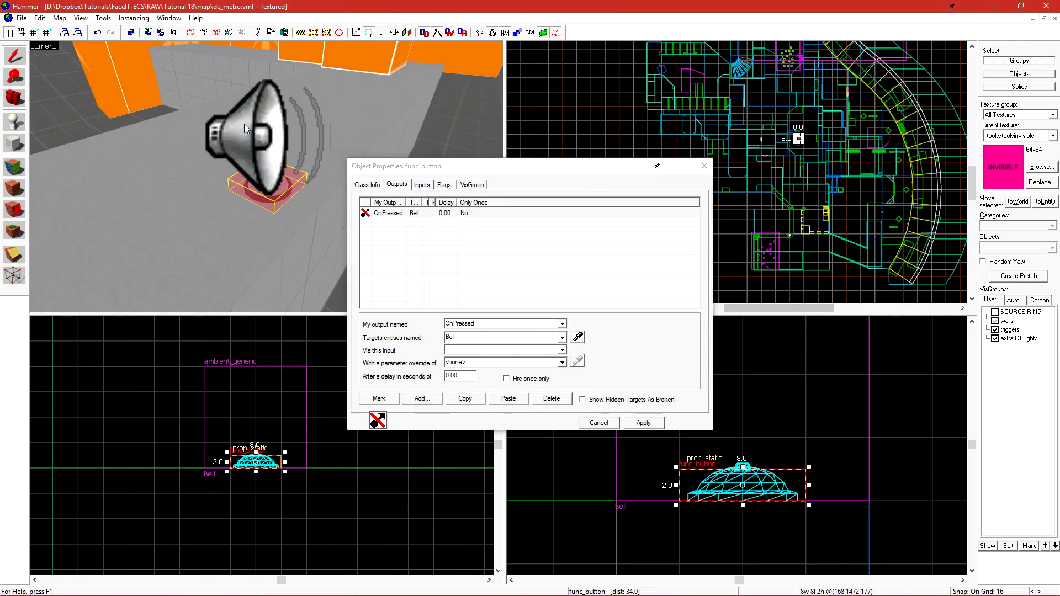
{"action": "left_click", "coordinate": [498, 349]}
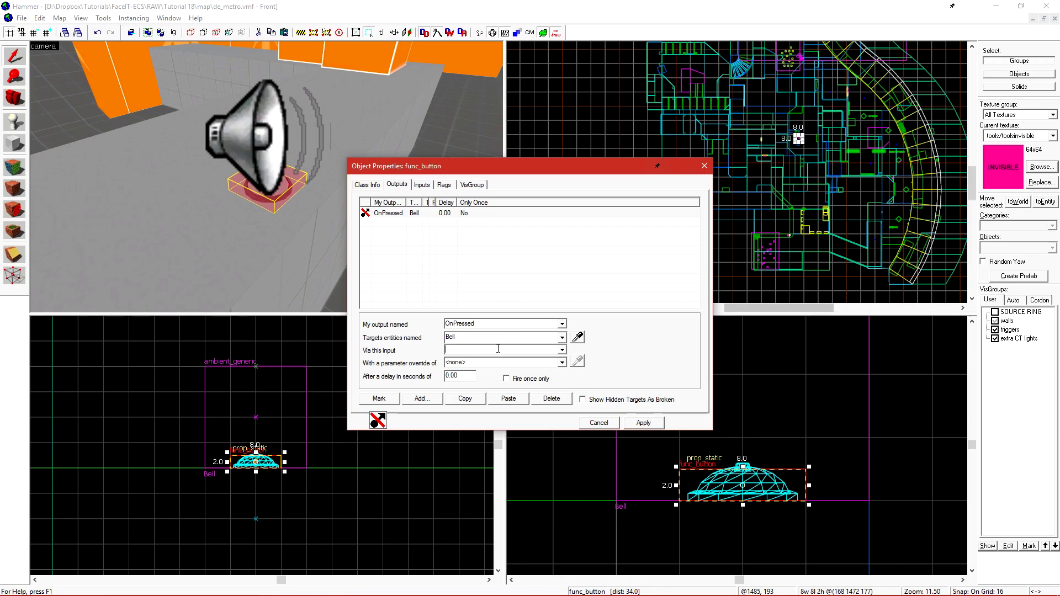
{"action": "type", "text": "PlaySound"}
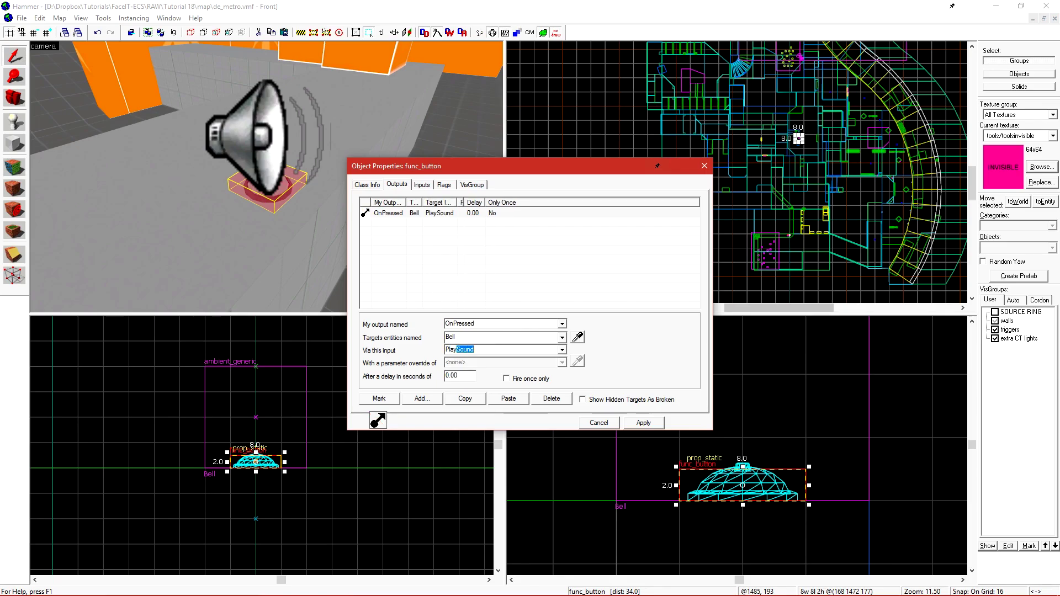
{"action": "left_click", "coordinate": [636, 424]}
{"action": "left_click", "coordinate": [596, 425]}
{"action": "left_click", "coordinate": [576, 473]}
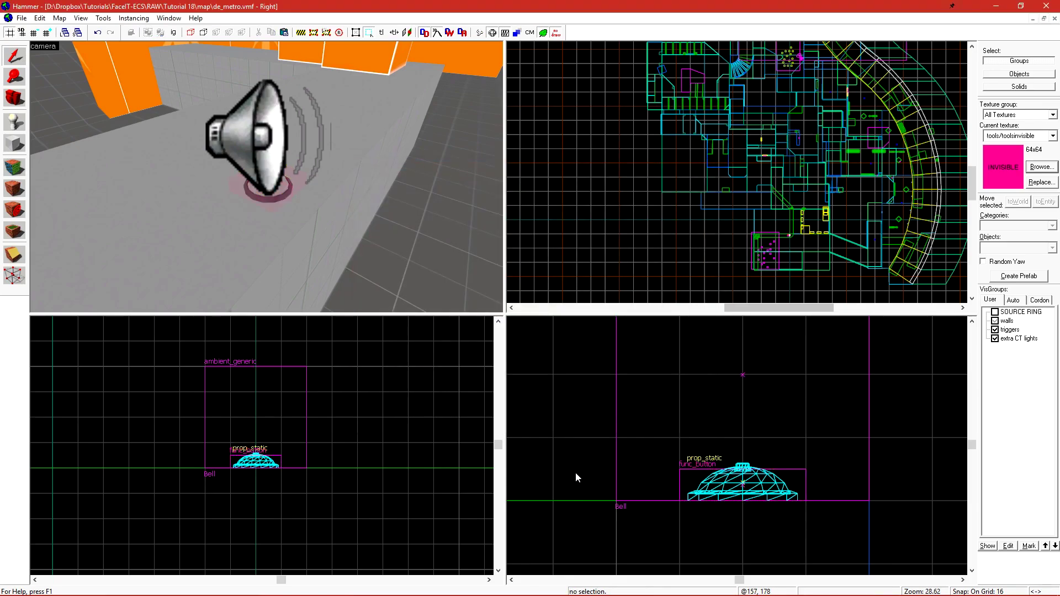
Run de_metro in CS:GO and walk up to the doorbell on the counter
{"action": "left_click", "coordinate": [478, 36]}
{"action": "left_click", "coordinate": [595, 367]}
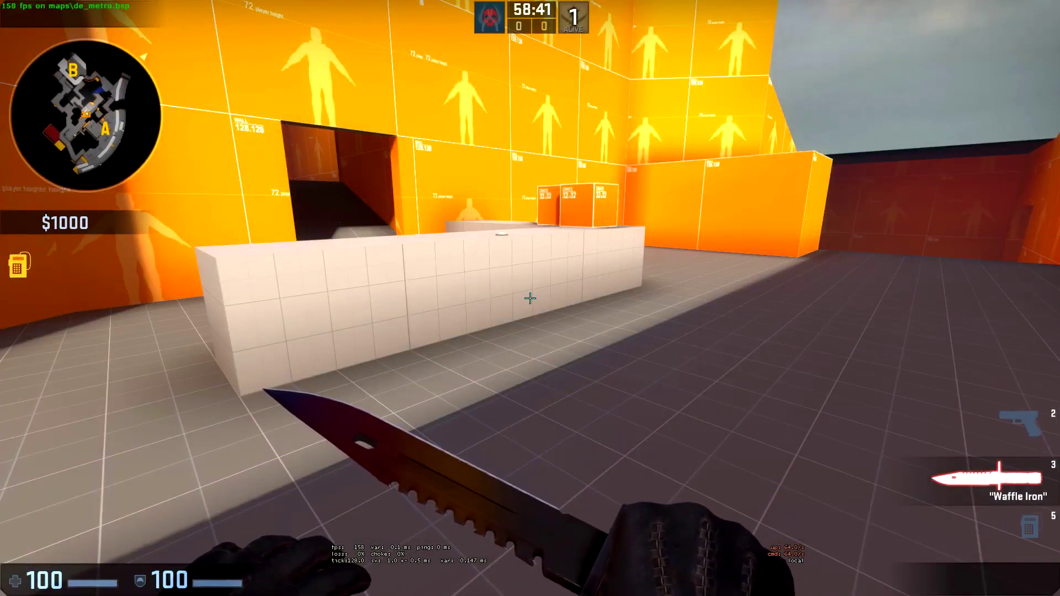
{"action": "key", "text": "w"}
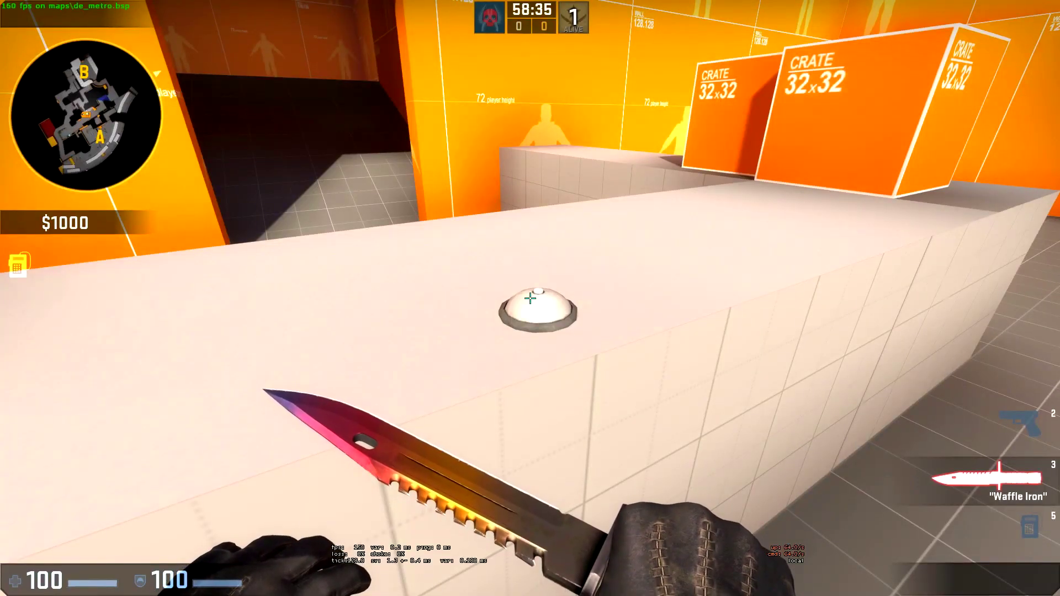
Back away from the counter with the pistol, shoot at the doorbell to test it, and switch back to the knife
{"action": "key", "text": "2"}
{"action": "key", "text": "s"}
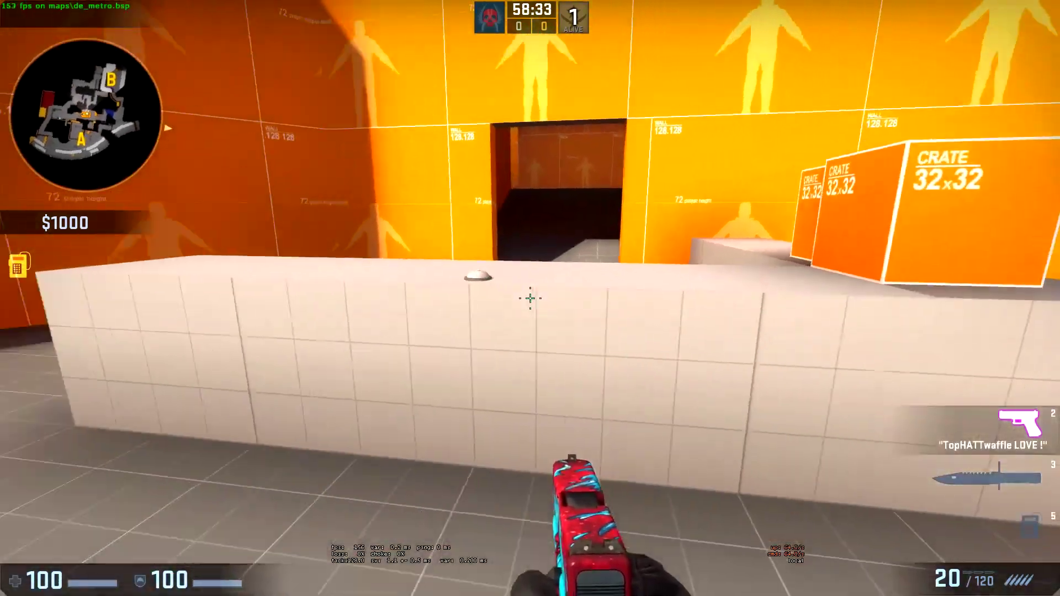
{"action": "left_click", "coordinate": [530, 298]}
{"action": "left_click", "coordinate": [530, 299]}
{"action": "left_click", "coordinate": [530, 298]}
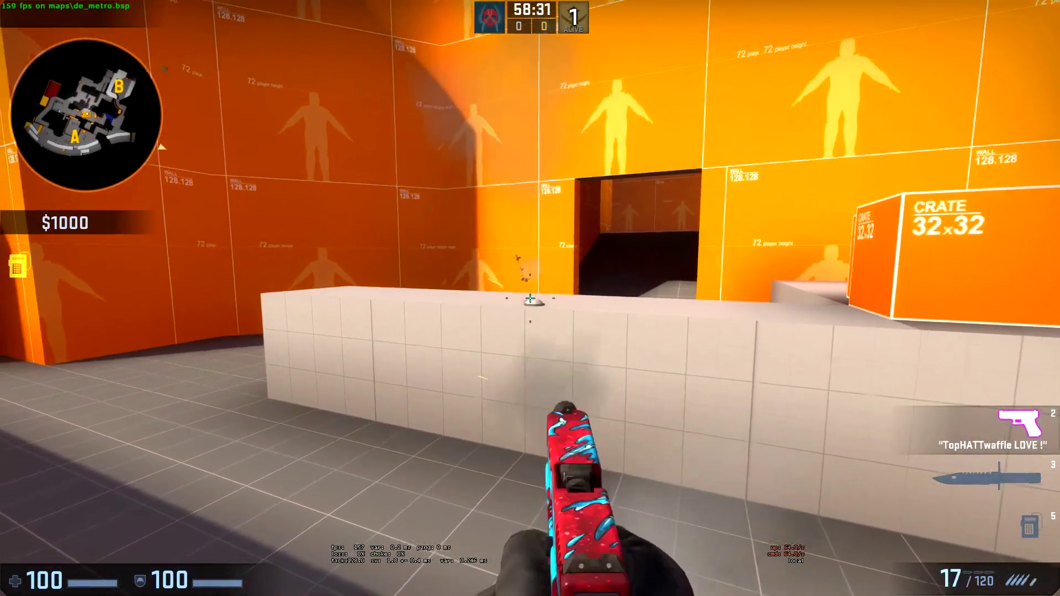
{"action": "left_click", "coordinate": [530, 298]}
{"action": "left_click", "coordinate": [530, 298]}
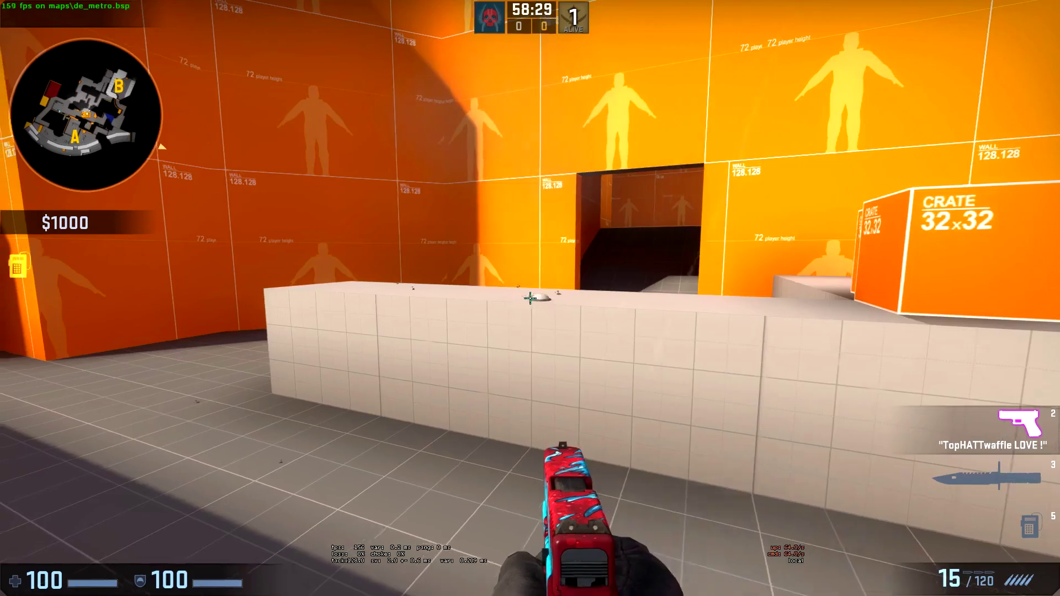
{"action": "key", "text": "f"}
{"action": "key", "text": "3"}
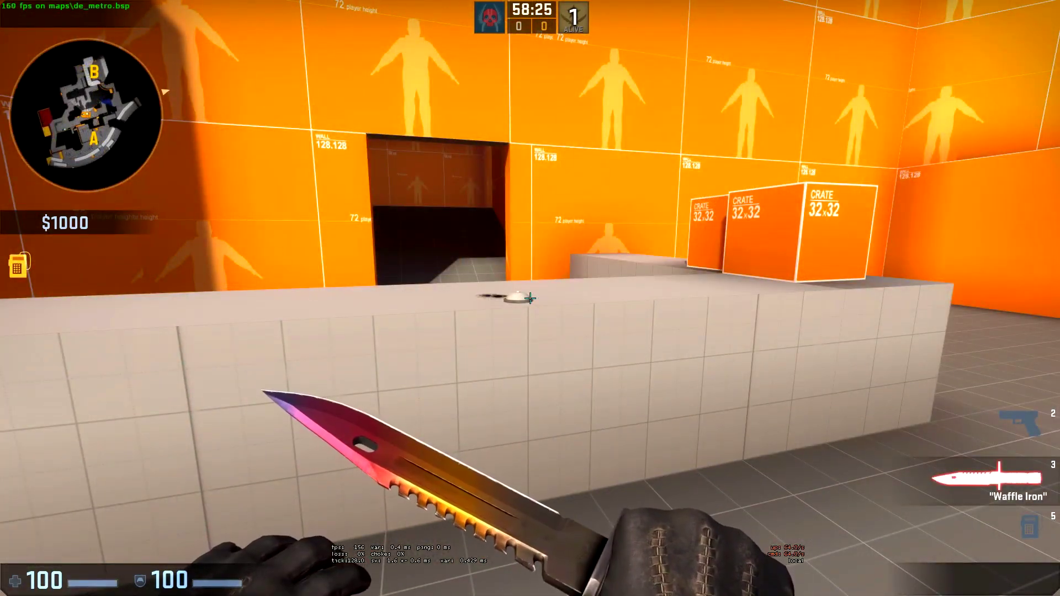
Turn on the on-screen sound list with the console command snd_show 1
{"action": "key", "text": "grave"}
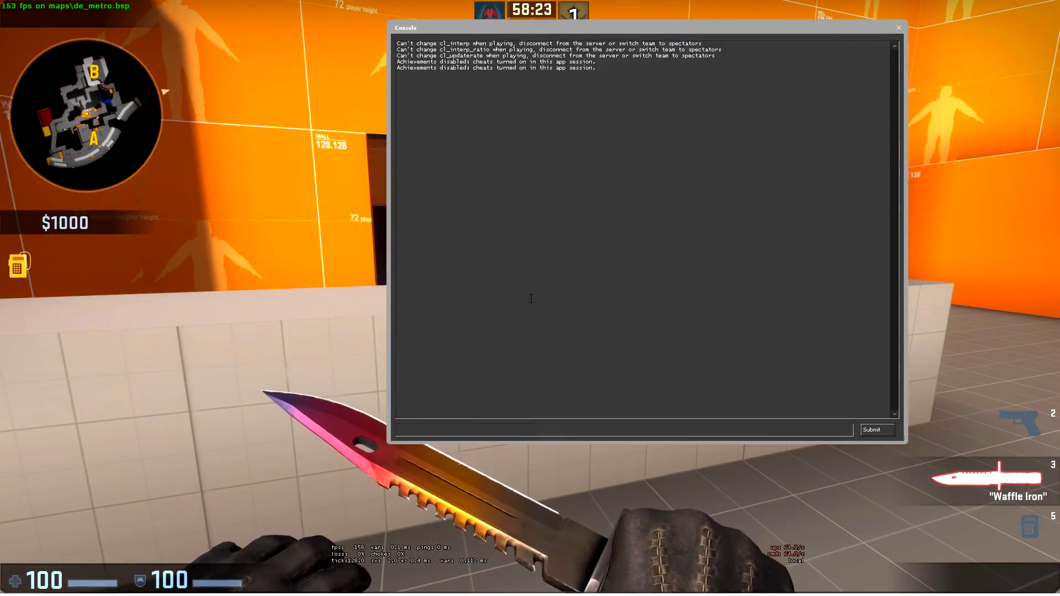
{"action": "type", "text": "snd_show 1"}
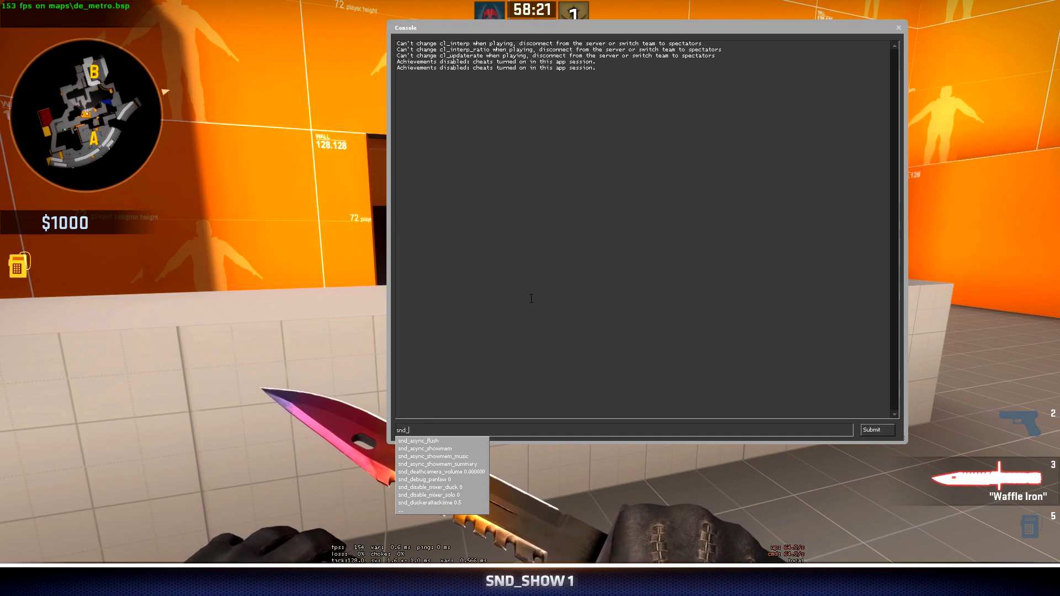
{"action": "key", "text": "Return"}
{"action": "key", "text": "grave"}
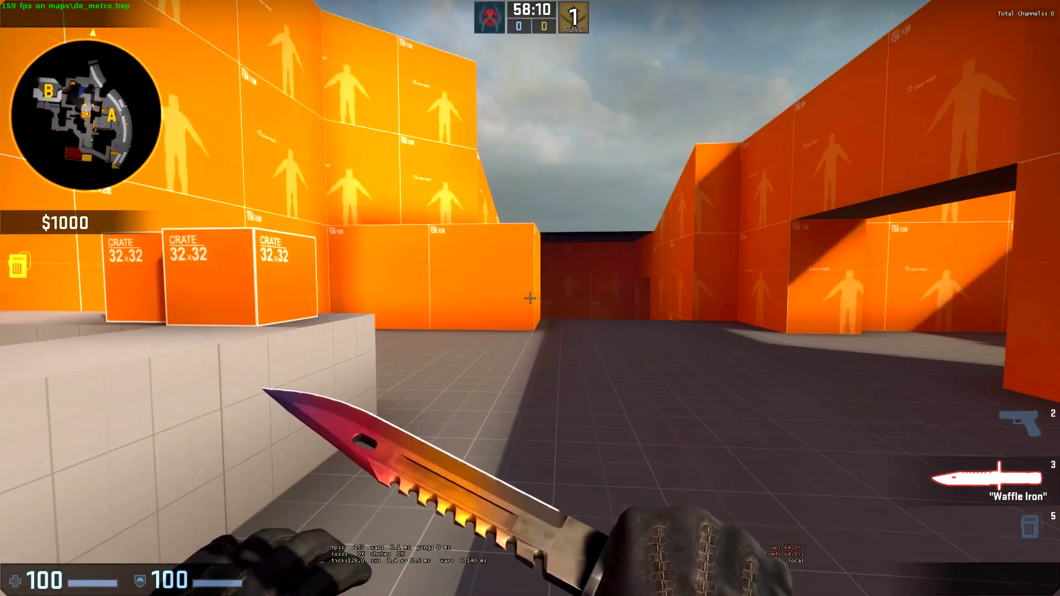
Move around the area and use the doorbell on the counter to examine the sounds listed on screen
{"action": "left_click", "coordinate": [530, 298]}
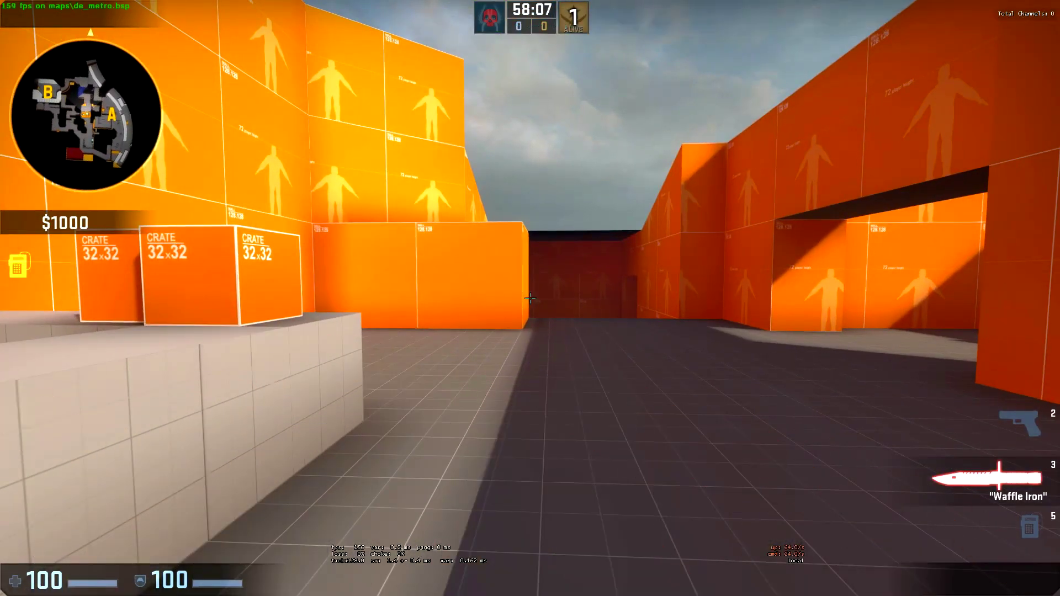
{"action": "left_click", "coordinate": [530, 298]}
{"action": "left_click", "coordinate": [530, 298]}
{"action": "left_click", "coordinate": [530, 298]}
{"action": "left_click", "coordinate": [530, 298]}
{"action": "key", "text": "s"}
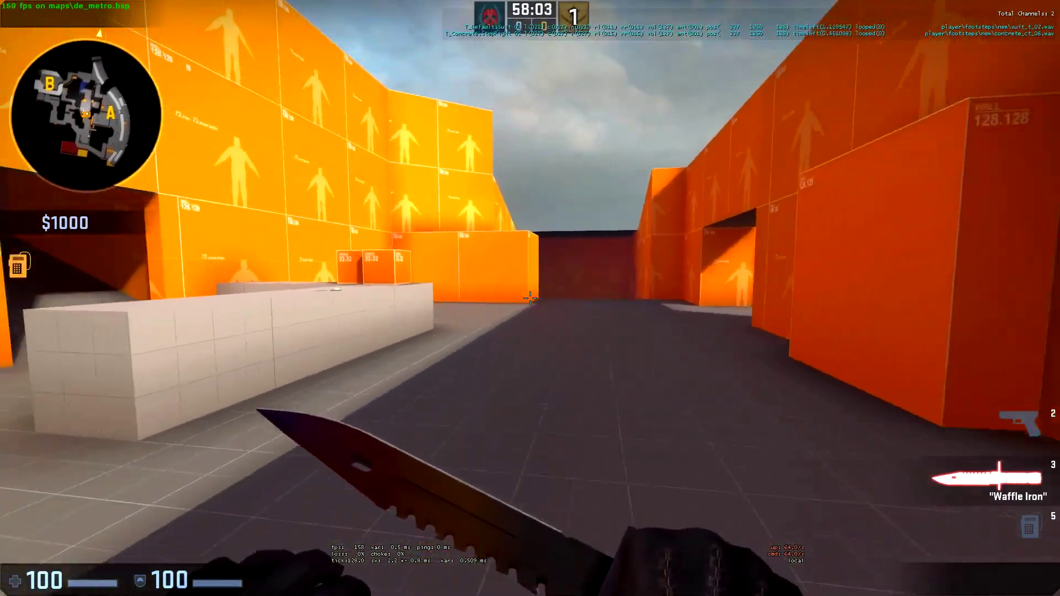
{"action": "key", "text": "w"}
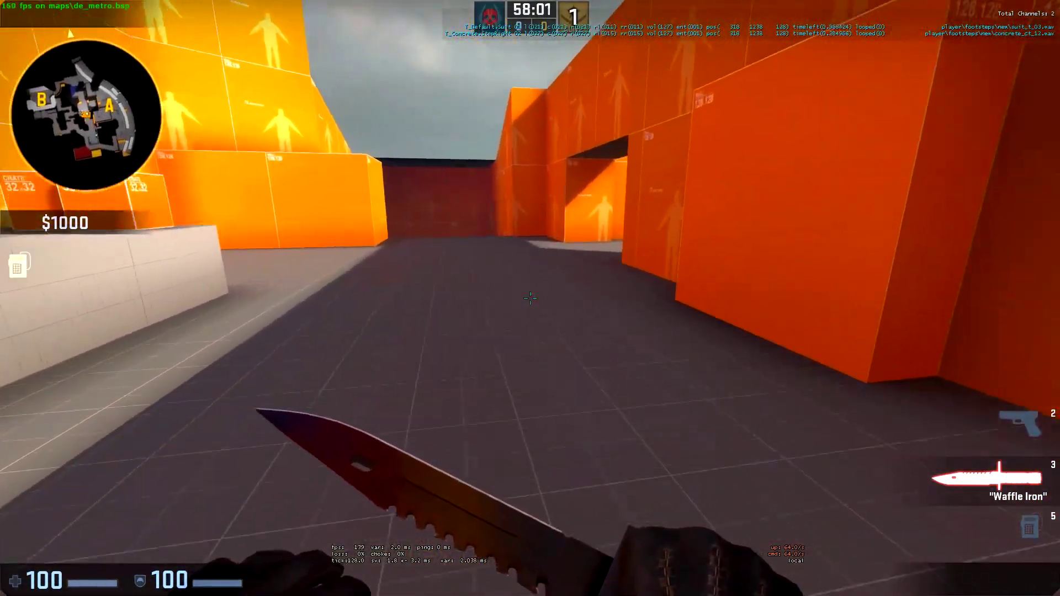
{"action": "key", "text": "w"}
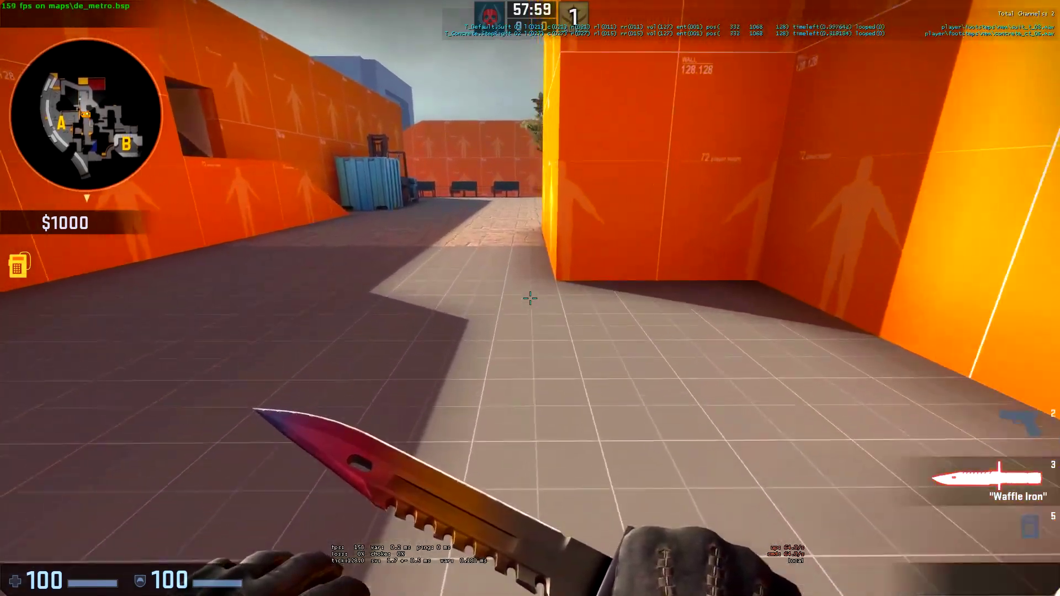
{"action": "key", "text": "w"}
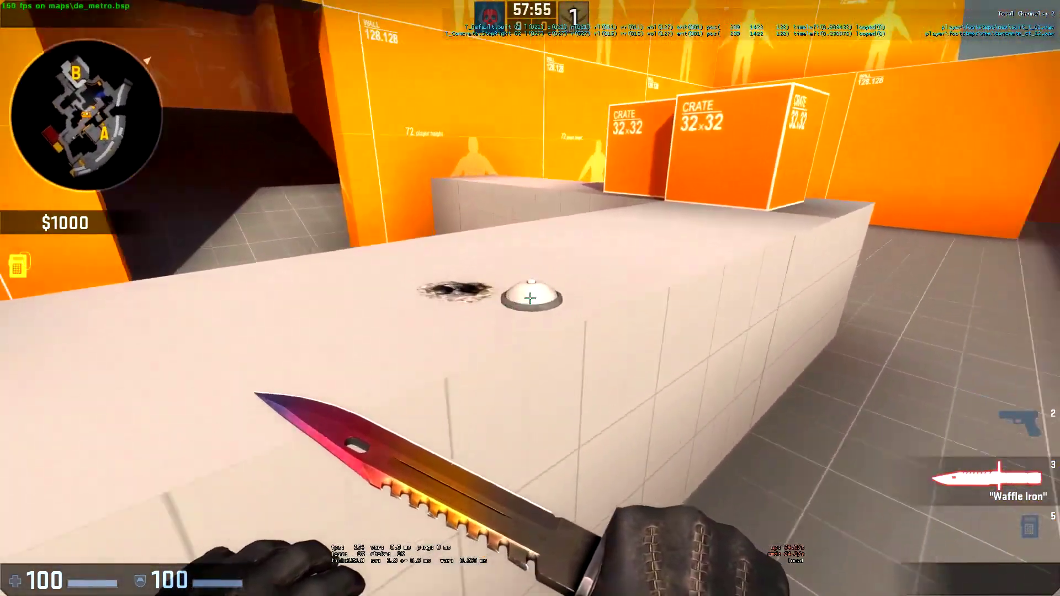
{"action": "key", "text": "e"}
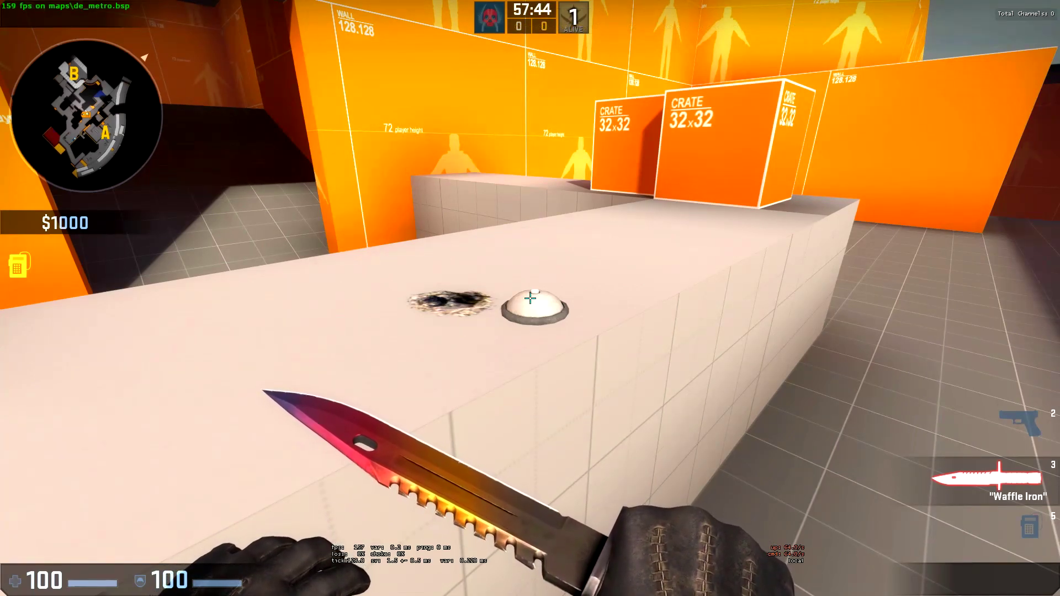
Turn on in-world sound labels with the console command snd_visualize 1
{"action": "key", "text": "grave"}
{"action": "type", "text": "sn"}
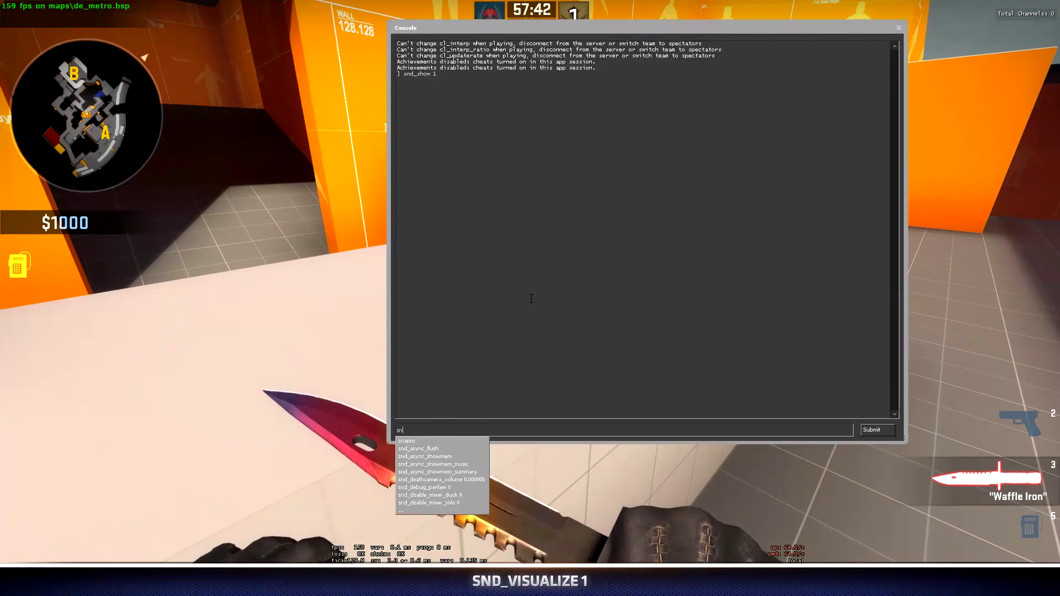
{"action": "type", "text": "d_visualize 1"}
{"action": "key", "text": "Return"}
{"action": "key", "text": "grave"}
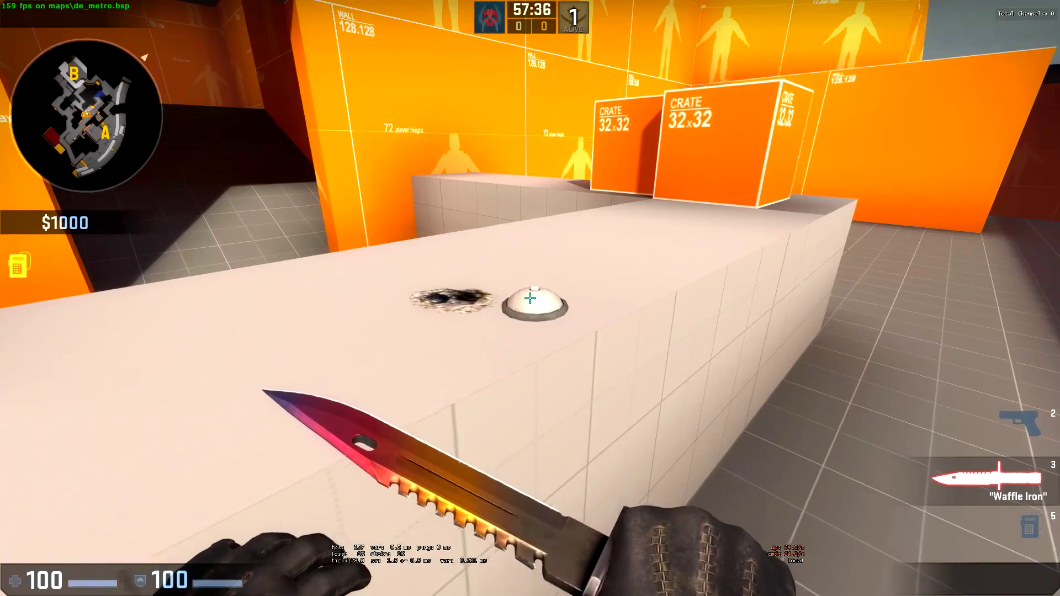
Use the doorbell on the counter repeatedly from different positions to examine its in-world sound label
{"action": "key", "text": "s"}
{"action": "key", "text": "e"}
{"action": "key", "text": "d"}
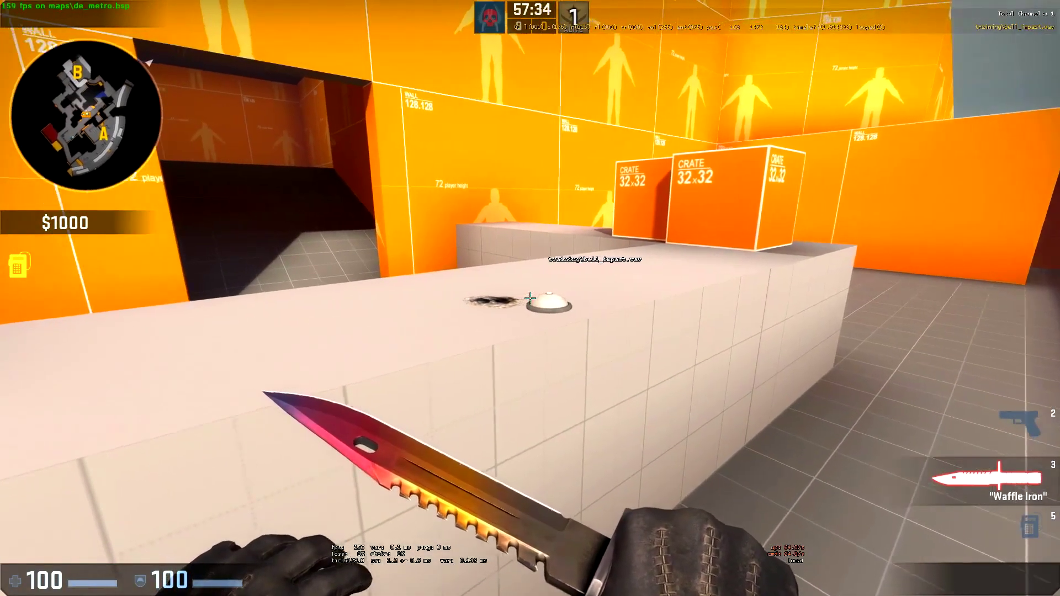
{"action": "key", "text": "w"}
{"action": "key", "text": "e"}
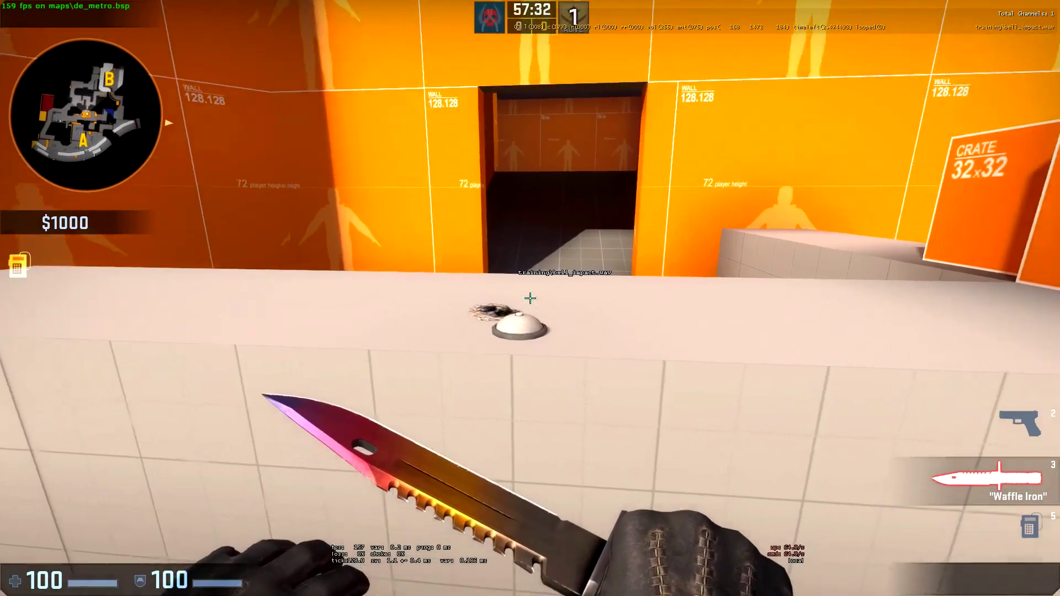
{"action": "key", "text": "e"}
{"action": "key", "text": "a"}
{"action": "key", "text": "e"}
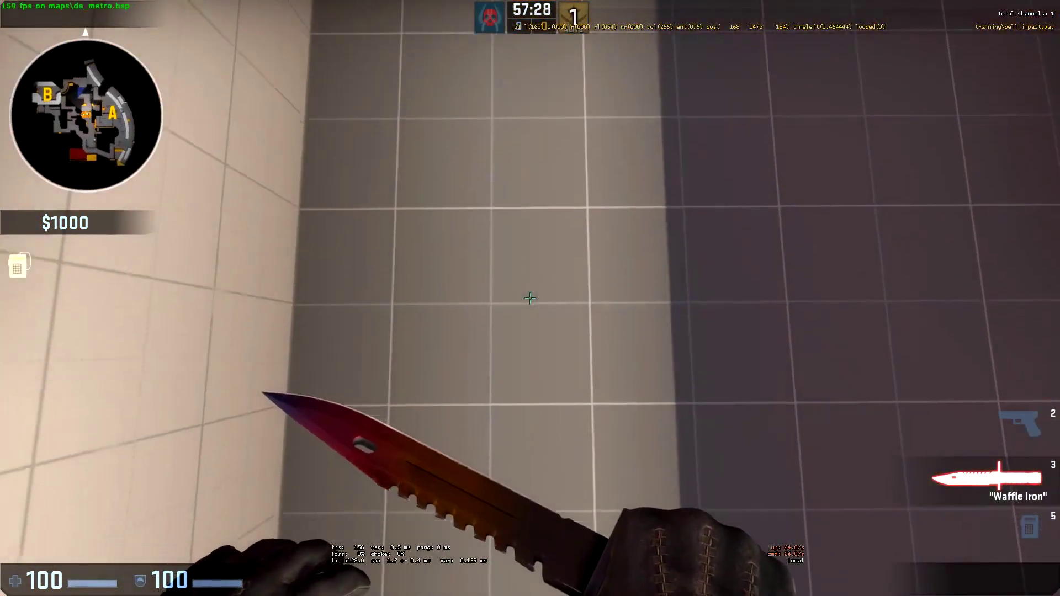
Walk around the floor away from the counter to examine the in-world labels of the footstep sounds
{"action": "key", "text": "s"}
{"action": "key", "text": "s"}
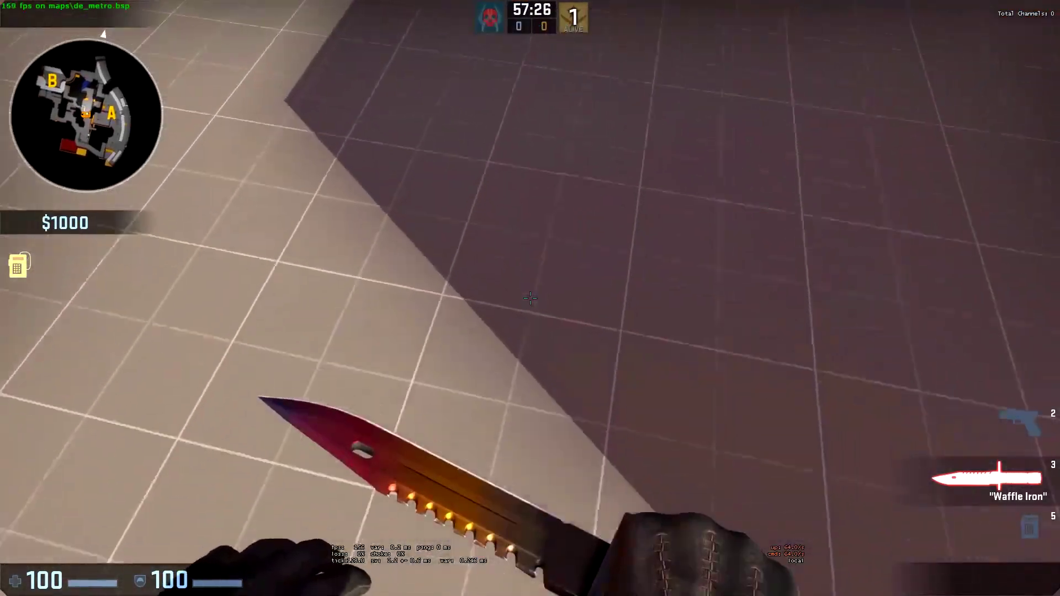
{"action": "key", "text": "s"}
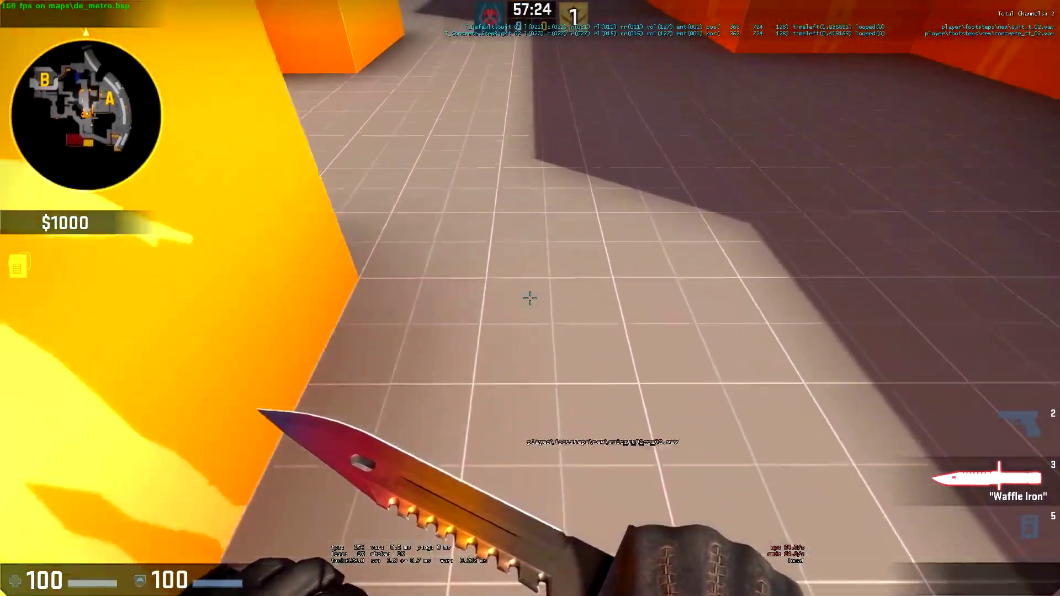
{"action": "key", "text": "s"}
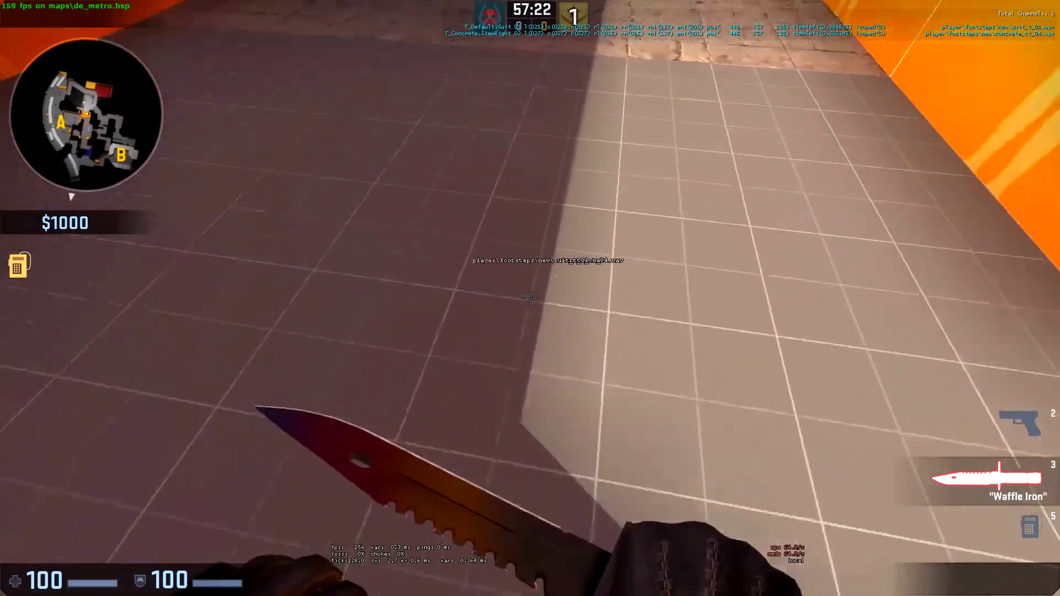
{"action": "key", "text": "s"}
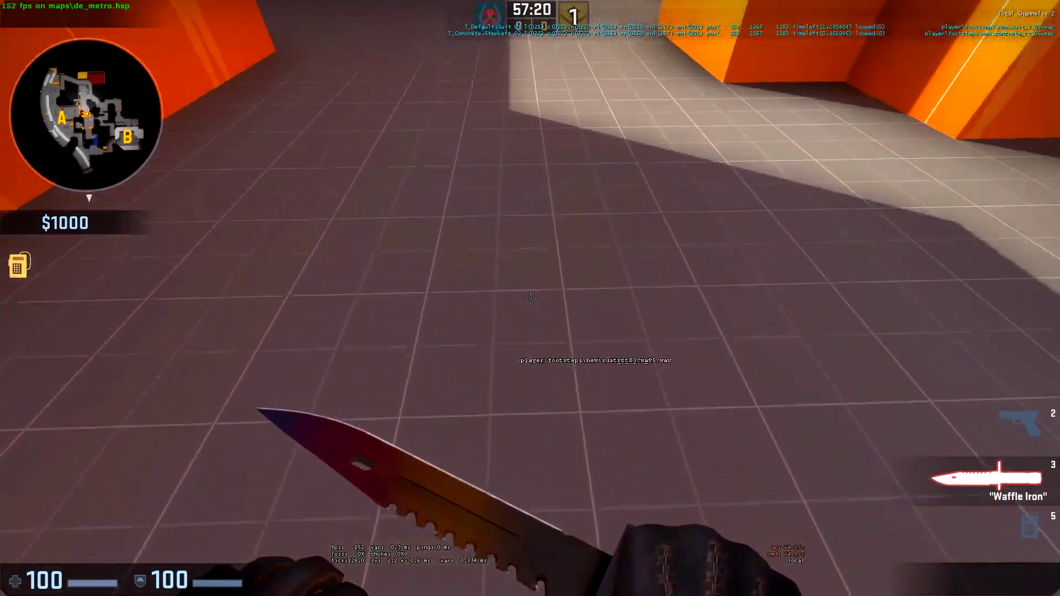
{"action": "key", "text": "s"}
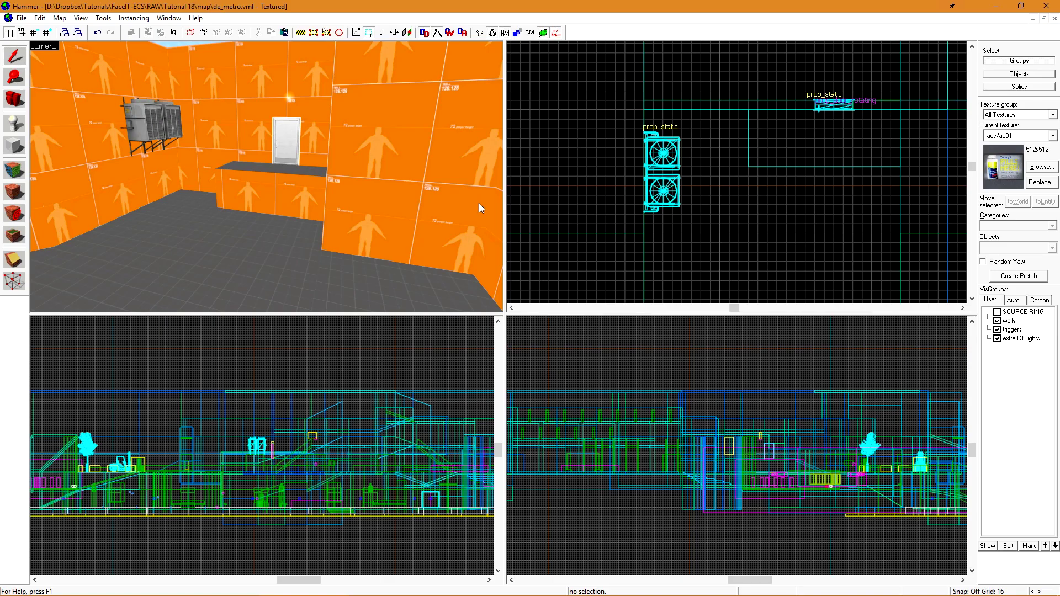
Switch from Hammer to the Counter-Strike: Global Offensive window
{"action": "left_click", "coordinate": [393, 585]}
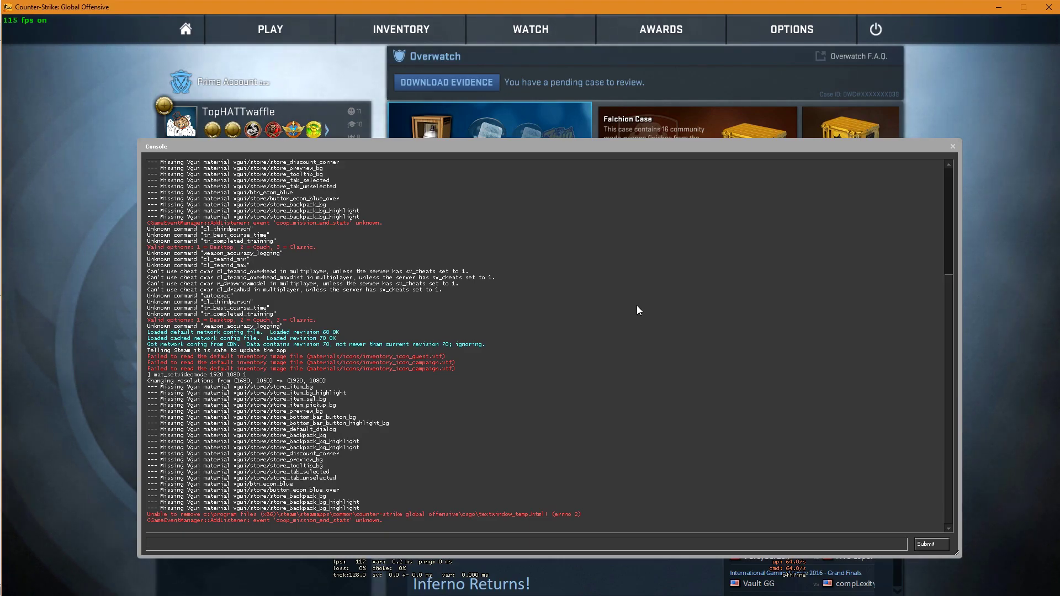
{"action": "type", "text": "cl_"}
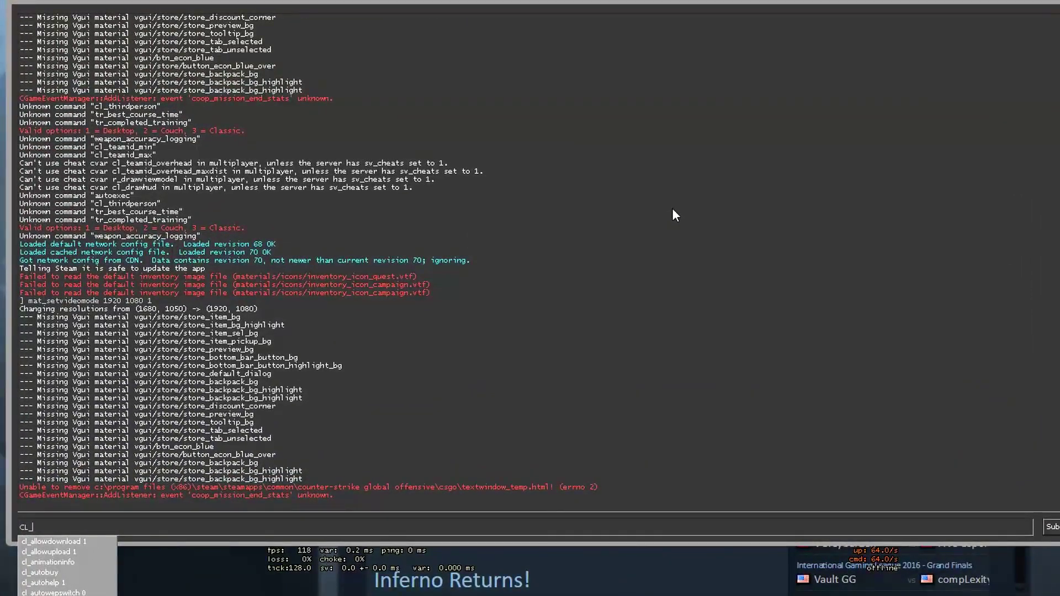
{"action": "type", "text": "soundscape_printdebuginfo"}
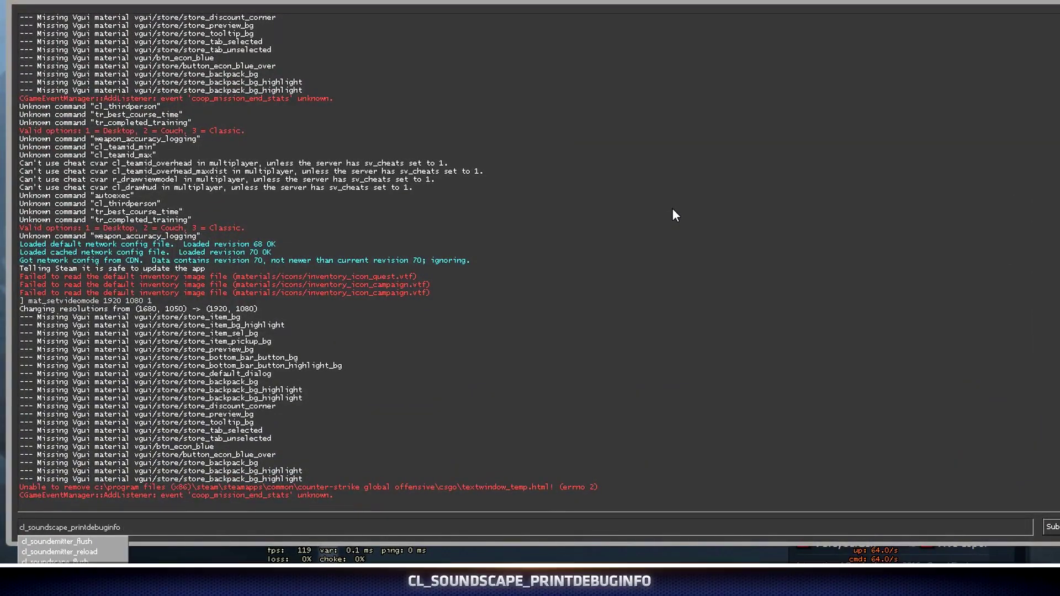
{"action": "key", "text": "ctrl+a"}
{"action": "key", "text": "BackSpace"}
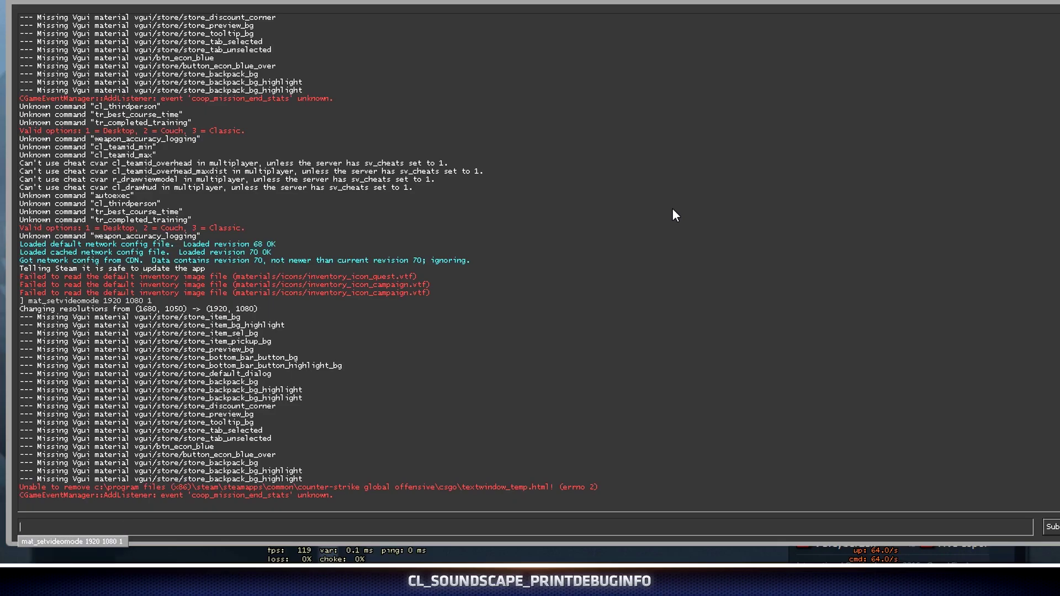
Clear the console output and print the list of available soundscapes with cl_soundscape_printdebuginfo
{"action": "type", "text": "clear"}
{"action": "key", "text": "Return"}
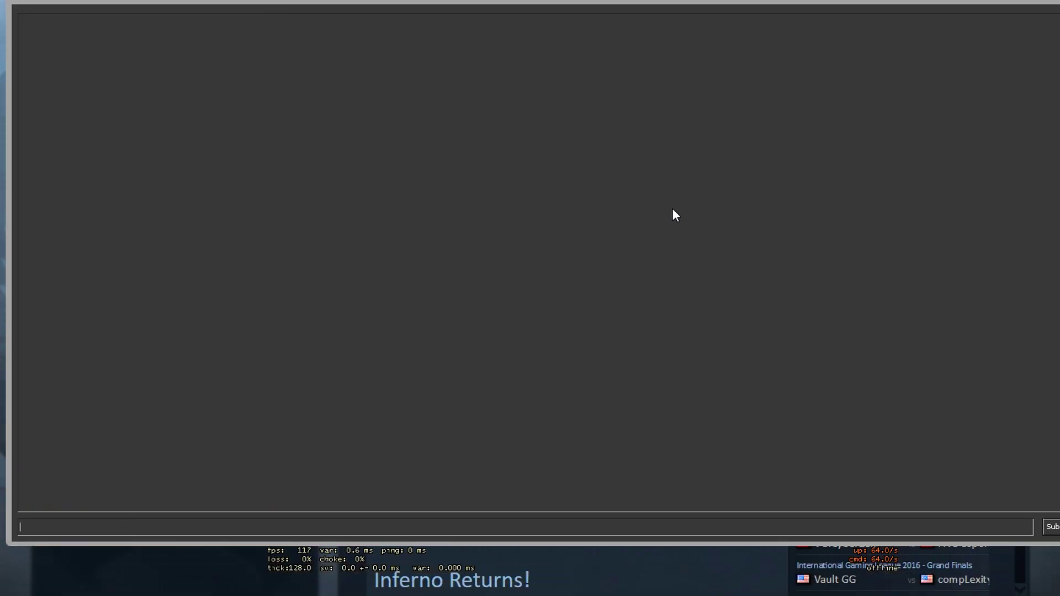
{"action": "type", "text": "cl_soundscape_printdebuginfo"}
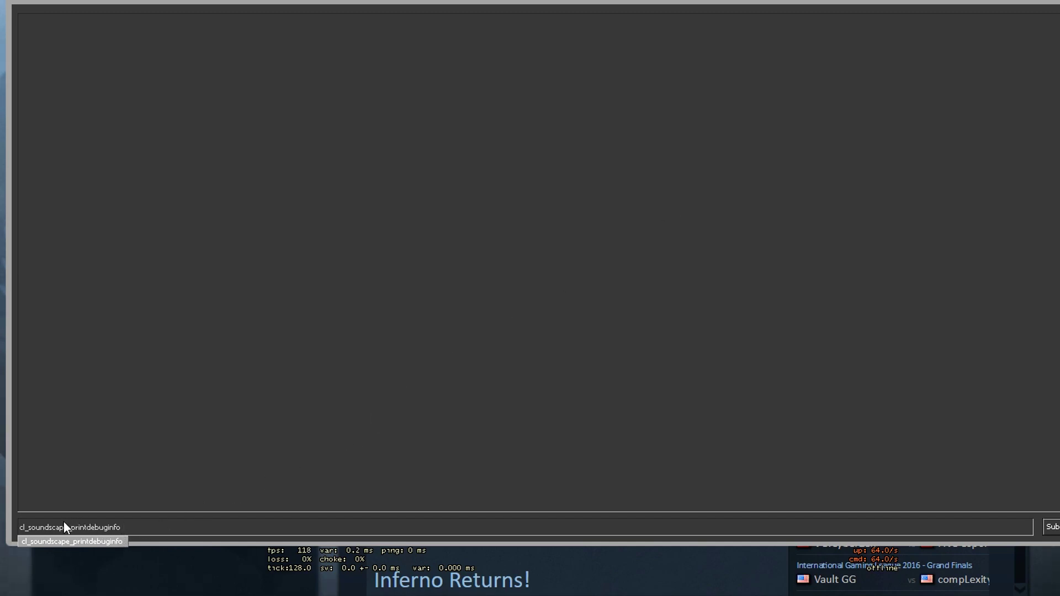
{"action": "key", "text": "Return"}
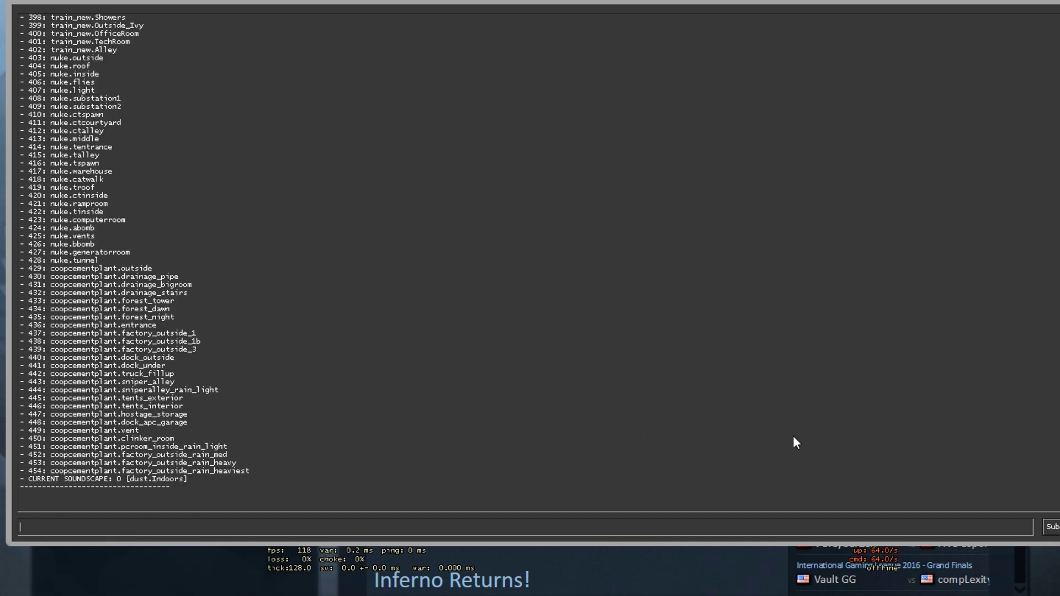
Copy the whole printed soundscape list from the console and paste it into an empty Notepad++ document
{"action": "scroll", "coordinate": [1012, 134], "scroll_direction": "up", "scroll_amount": 20}
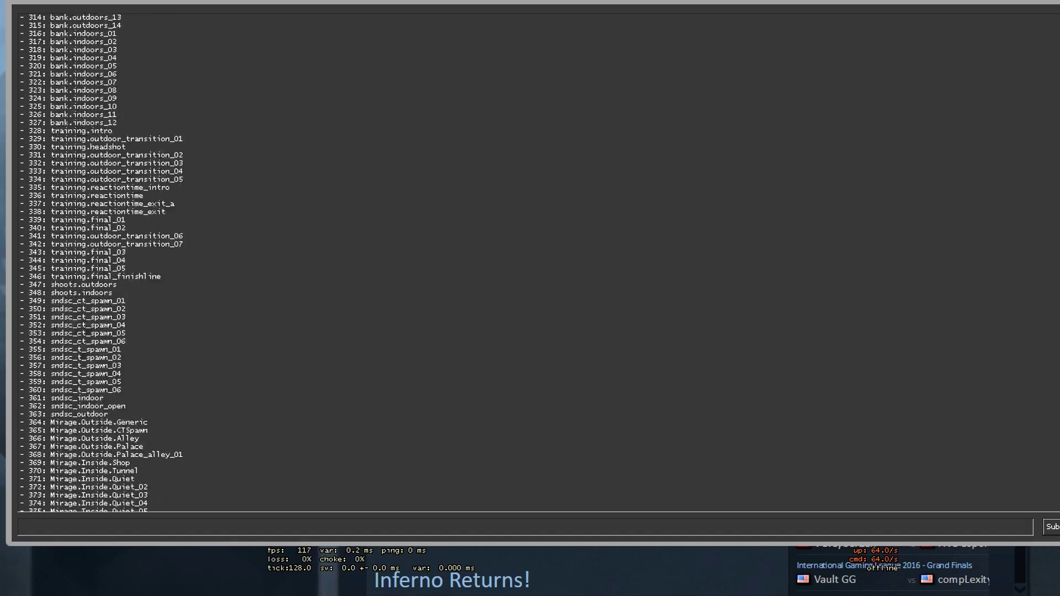
{"action": "scroll", "coordinate": [1012, 134], "scroll_direction": "up", "scroll_amount": 6}
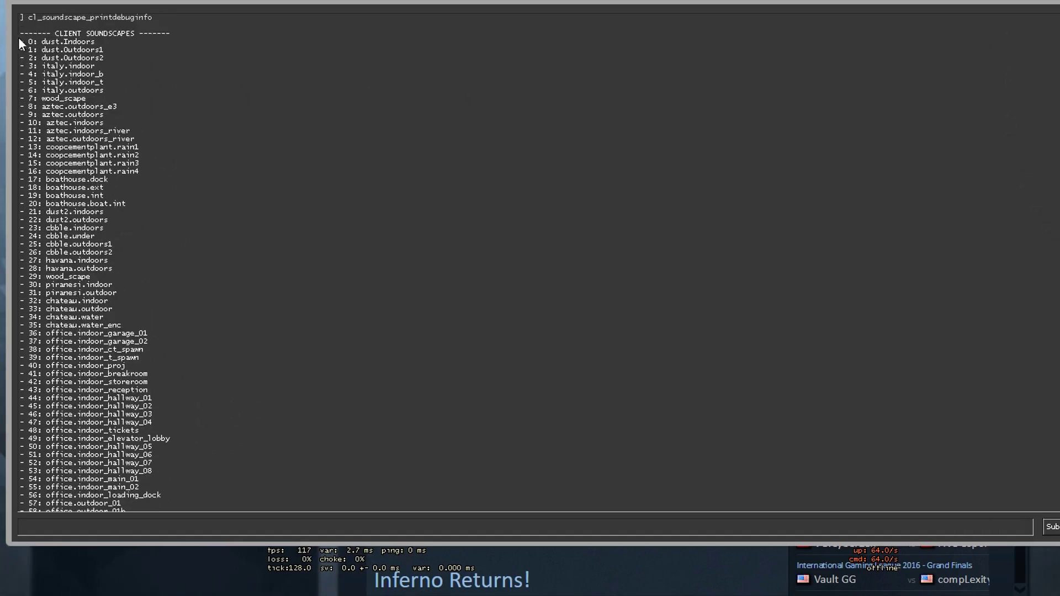
{"action": "left_click_drag", "start_coordinate": [20, 31], "coordinate": [71, 51]}
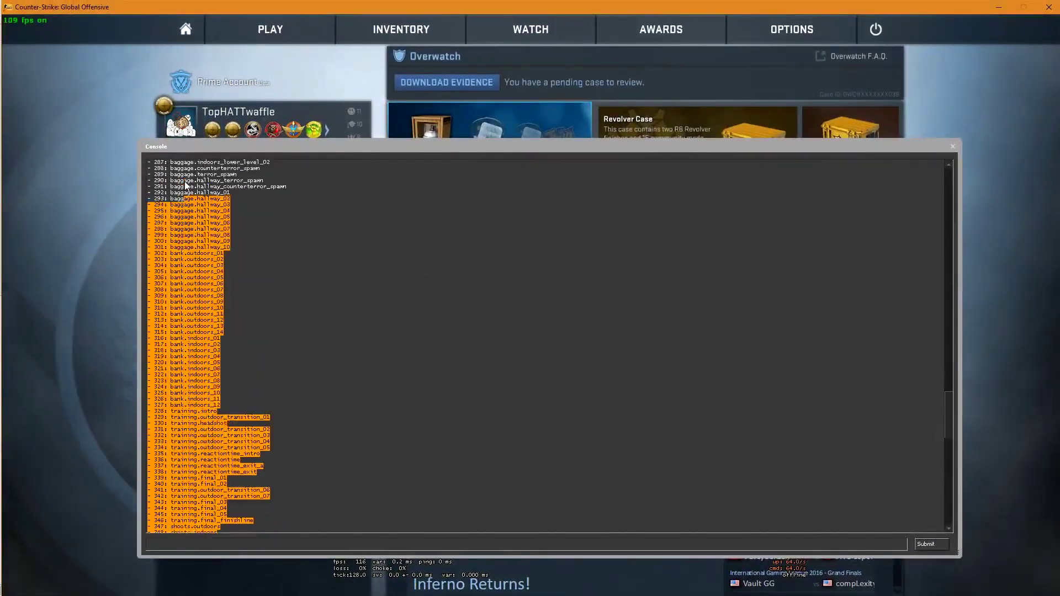
{"action": "scroll", "coordinate": [185, 181], "scroll_direction": "up", "scroll_amount": 15}
{"action": "left_click_drag", "start_coordinate": [185, 184], "coordinate": [152, 161]}
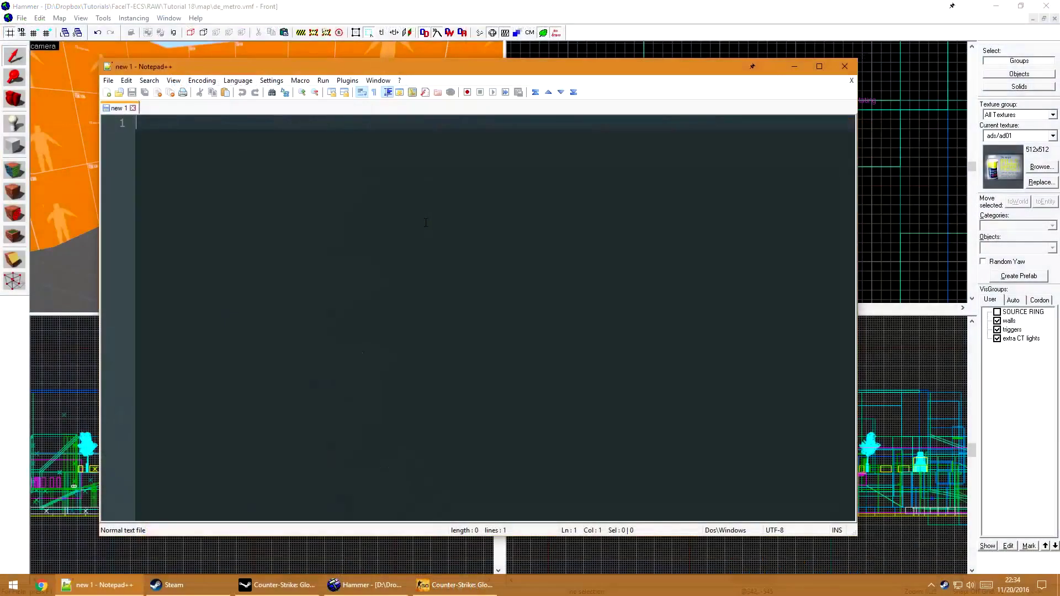
{"action": "key", "text": "ctrl+v"}
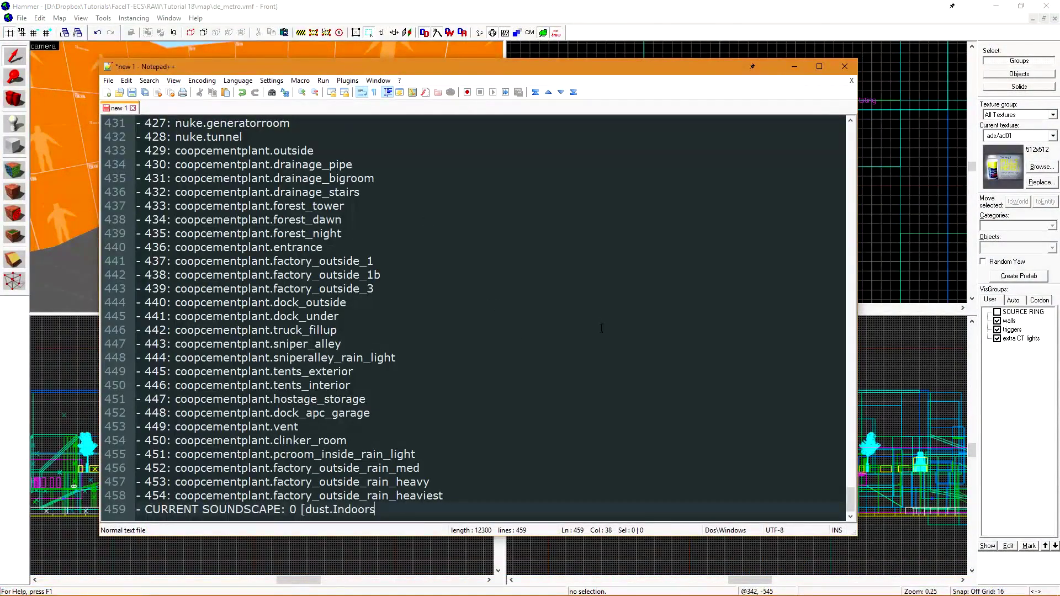
Delete the trailing CURRENT SOUNDSCAPE line and the header lines above the first soundscape in the pasted list
{"action": "key", "text": "shift+Home"}
{"action": "key", "text": "BackSpace"}
{"action": "key", "text": "BackSpace"}
{"action": "left_click_drag", "start_coordinate": [850, 499], "coordinate": [850, 132]}
{"action": "key", "text": "ctrl+Home"}
{"action": "key", "text": "shift+Down"}
{"action": "key", "text": "shift+Down"}
{"action": "key", "text": "shift+Down"}
{"action": "key", "text": "Delete"}
Find assault.outside in the soundscape list, copy its name, and switch to the CS:GO window running de_metro
{"action": "scroll", "coordinate": [437, 385], "scroll_direction": "down", "scroll_amount": 15}
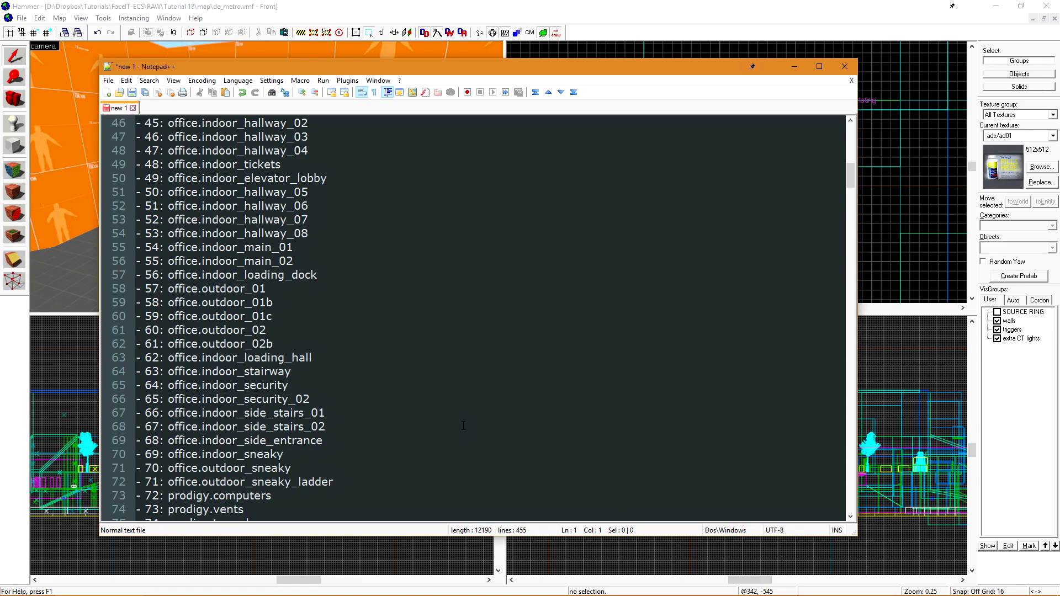
{"action": "scroll", "coordinate": [464, 426], "scroll_direction": "down", "scroll_amount": 4}
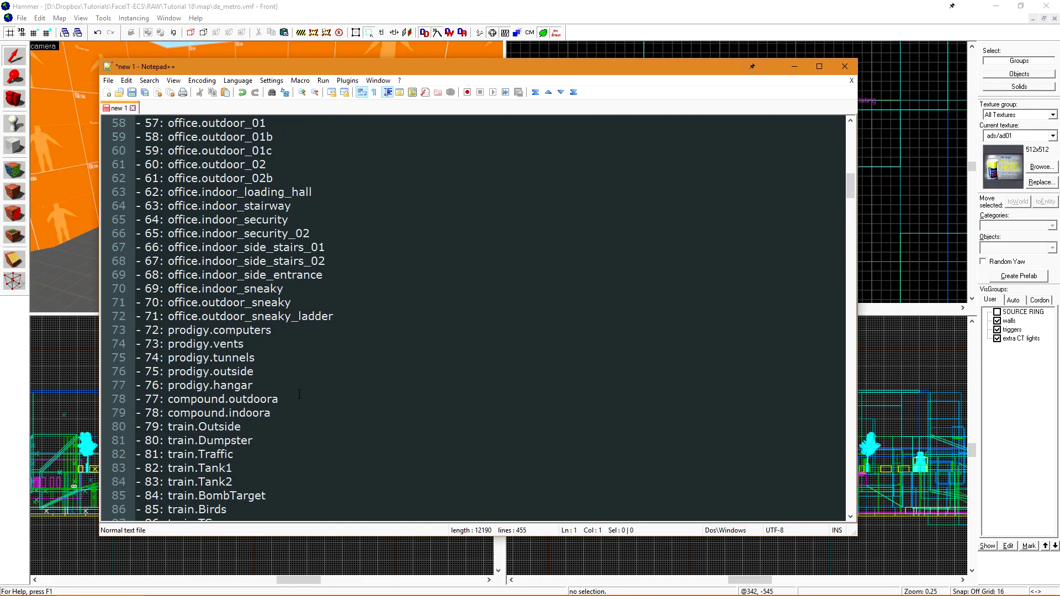
{"action": "scroll", "coordinate": [305, 421], "scroll_direction": "down", "scroll_amount": 20}
{"action": "left_click", "coordinate": [490, 383]}
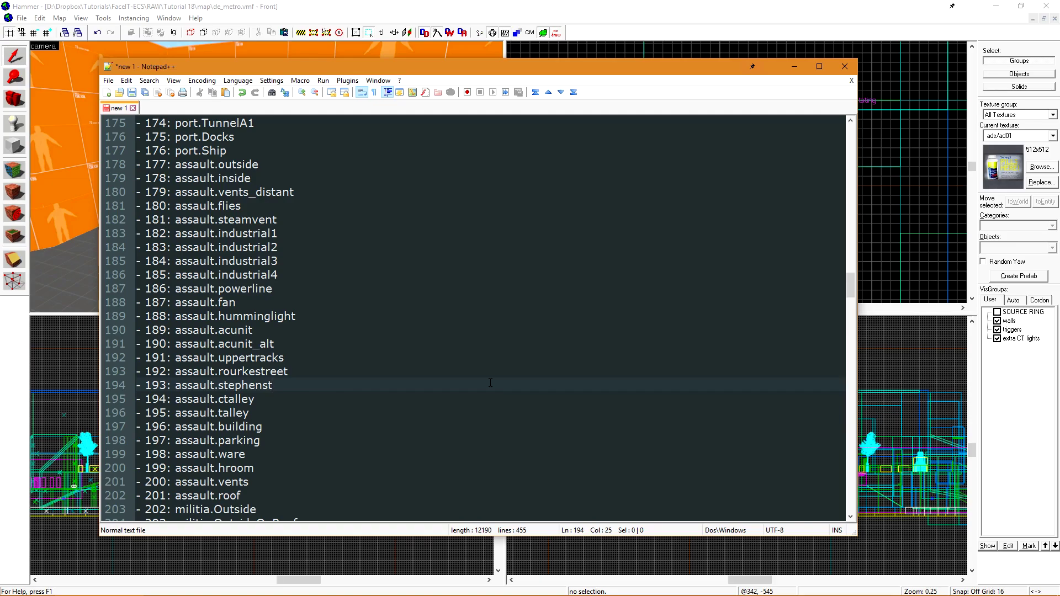
{"action": "left_click_drag", "start_coordinate": [275, 165], "coordinate": [175, 166]}
{"action": "right_click", "coordinate": [191, 165]}
{"action": "left_click", "coordinate": [213, 184]}
{"action": "key", "text": "alt+Tab"}
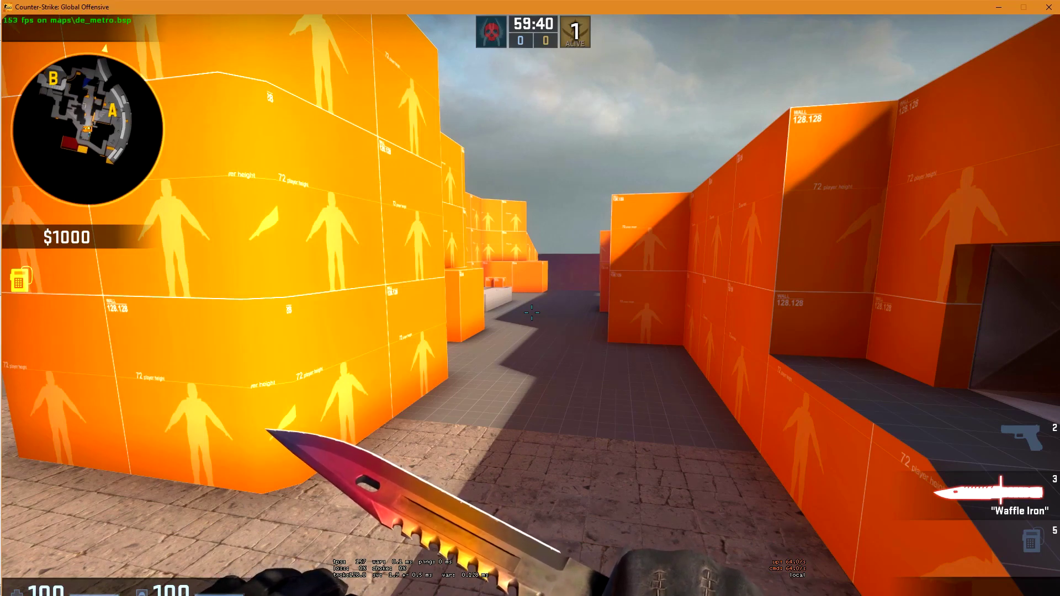
Open the game console, copy the name assault.outside again from the Notepad++ list, and return to CS:GO
{"action": "key", "text": "grave"}
{"action": "key", "text": "alt+Tab"}
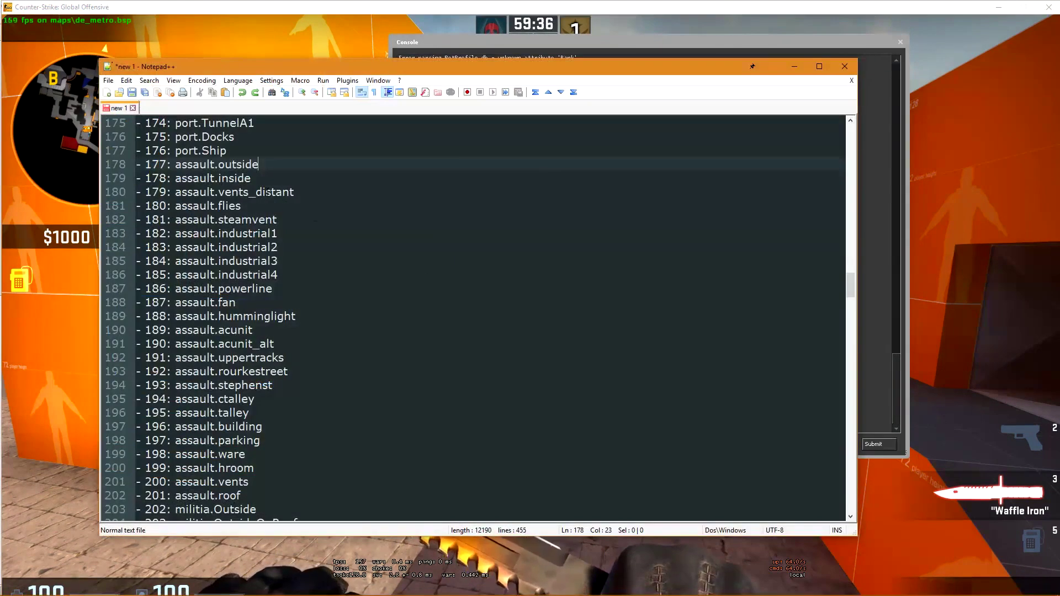
{"action": "left_click_drag", "start_coordinate": [259, 165], "coordinate": [175, 164]}
{"action": "right_click", "coordinate": [186, 165]}
{"action": "left_click", "coordinate": [210, 185]}
{"action": "key", "text": "alt+Tab"}
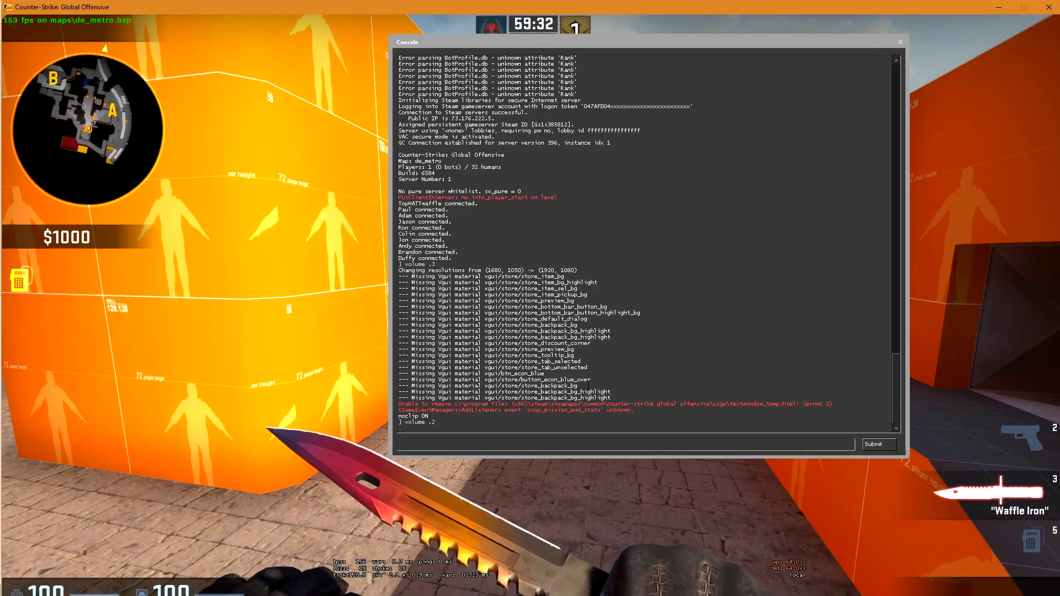
Play the soundscape with the console command playsoundscape assault.outside and close the console to listen in game
{"action": "left_click", "coordinate": [581, 441]}
{"action": "type", "text": "plays"}
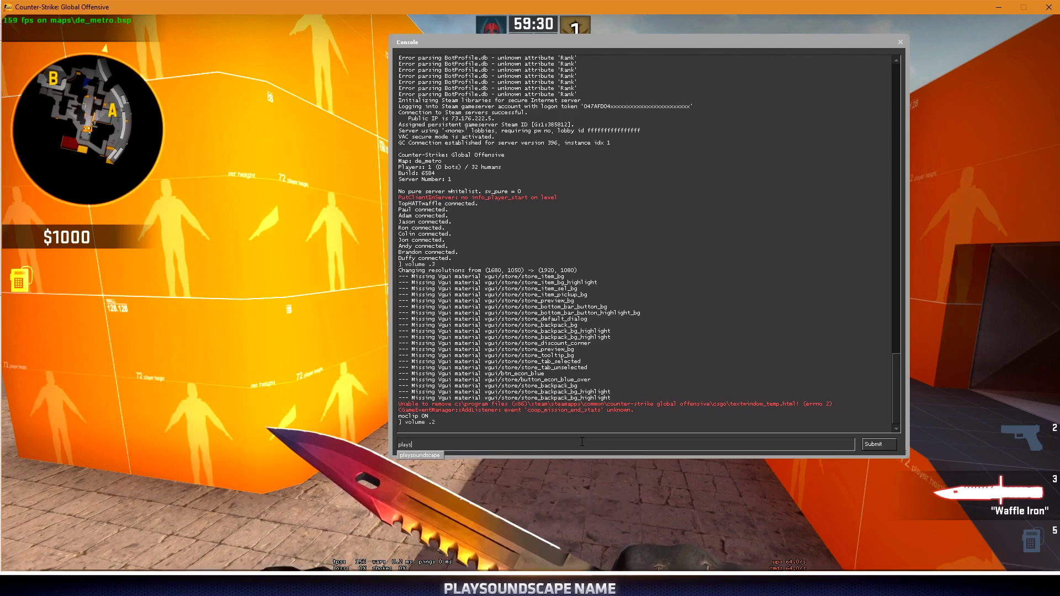
{"action": "type", "text": "ou"}
{"action": "key", "text": "BackSpace"}
{"action": "type", "text": "ndscape assault.outside"}
{"action": "left_click", "coordinate": [875, 445]}
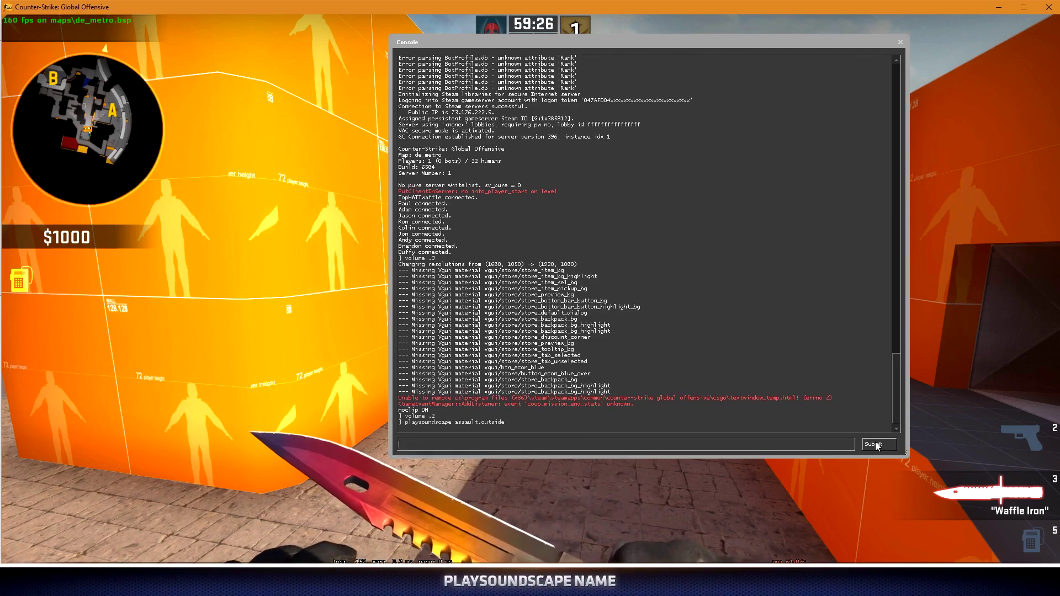
{"action": "key", "text": "grave"}
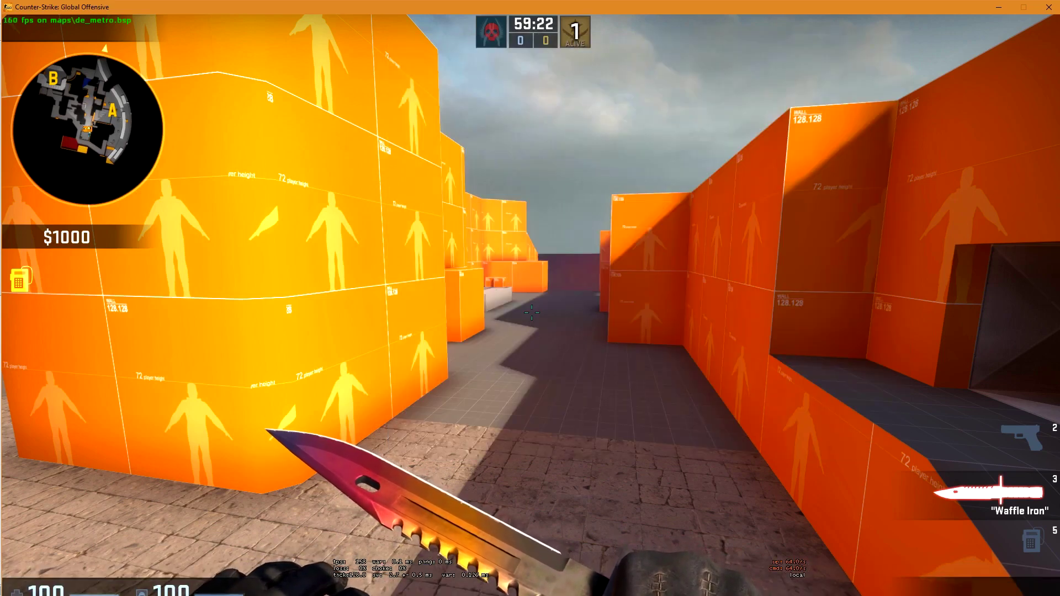
List the soundscape's playing sounds on screen with the console command snd_show 1 and return to the game view
{"action": "key", "text": "grave"}
{"action": "type", "text": "s"}
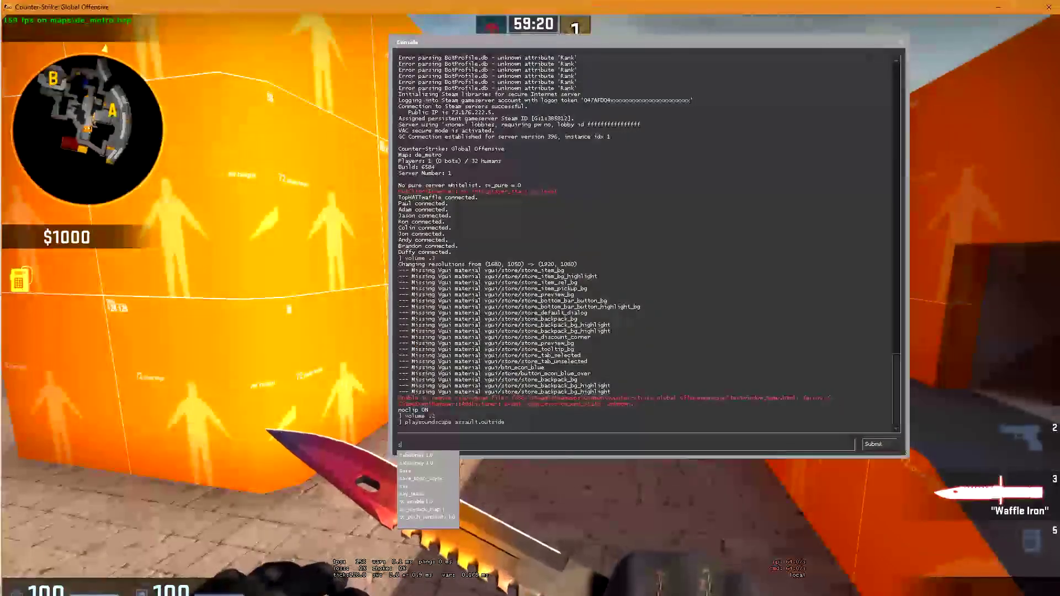
{"action": "type", "text": "nd_show"}
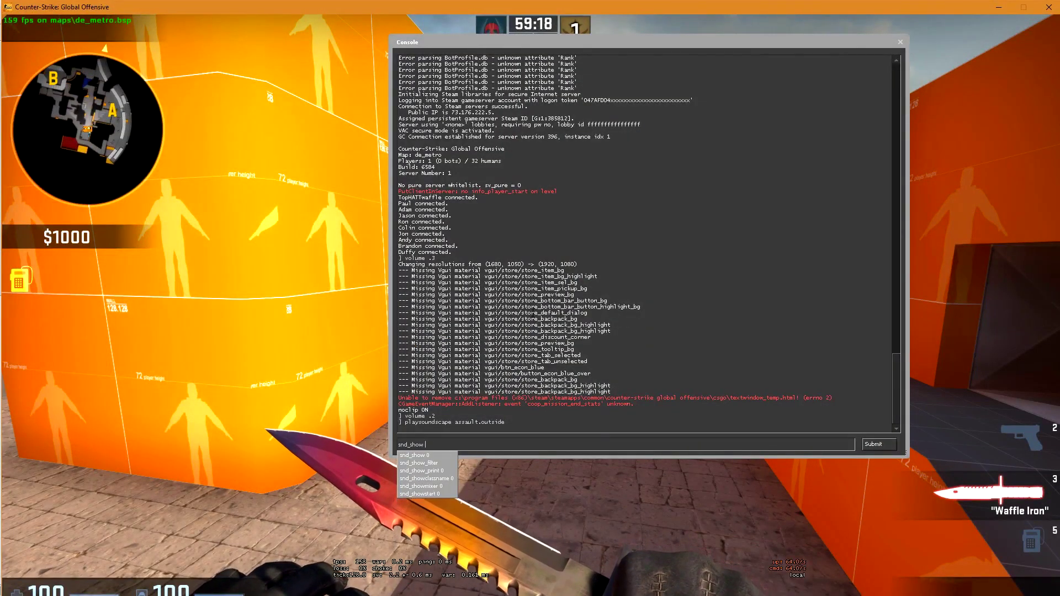
{"action": "type", "text": " 1"}
{"action": "key", "text": "Return"}
{"action": "key", "text": "grave"}
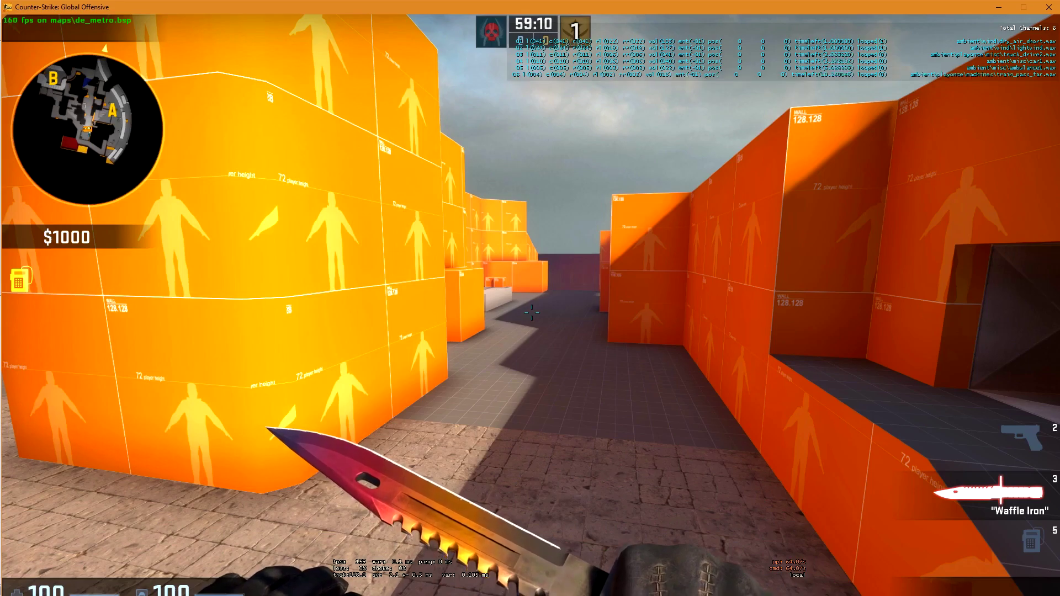
Enable in-world labels for the soundscape's sounds with snd_visualize 1, close the console, and move through the map to view them
{"action": "key", "text": "grave"}
{"action": "type", "text": "s"}
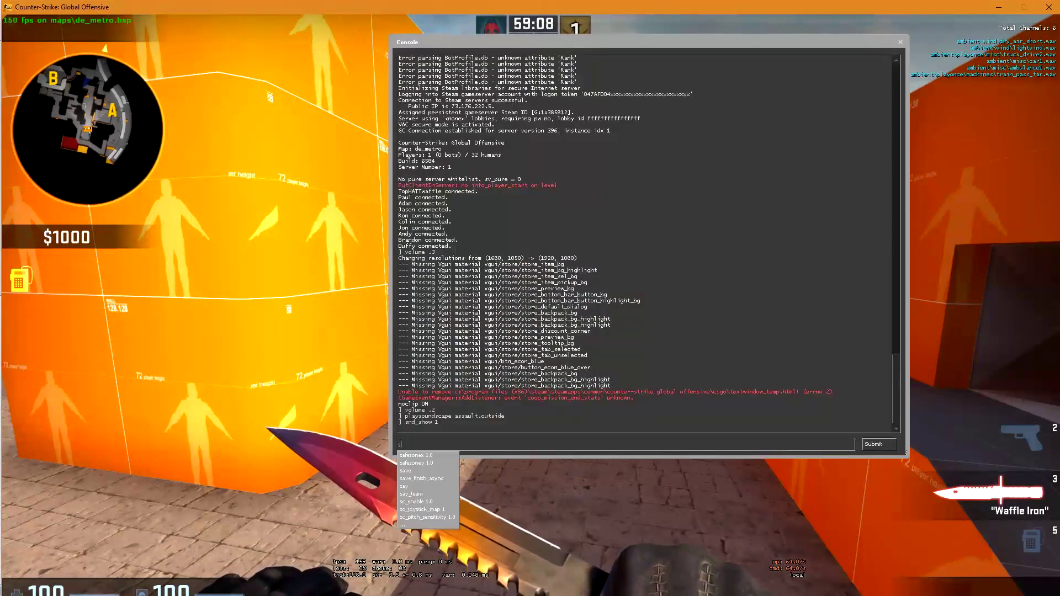
{"action": "type", "text": "nd_visualize 1"}
{"action": "key", "text": "Return"}
{"action": "key", "text": "grave"}
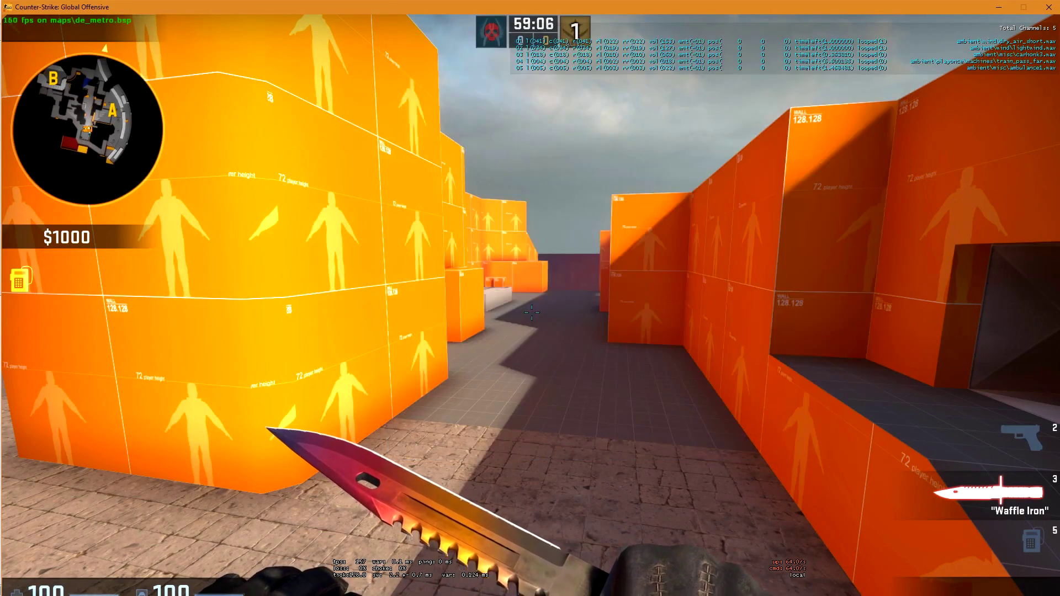
{"action": "key", "text": "w"}
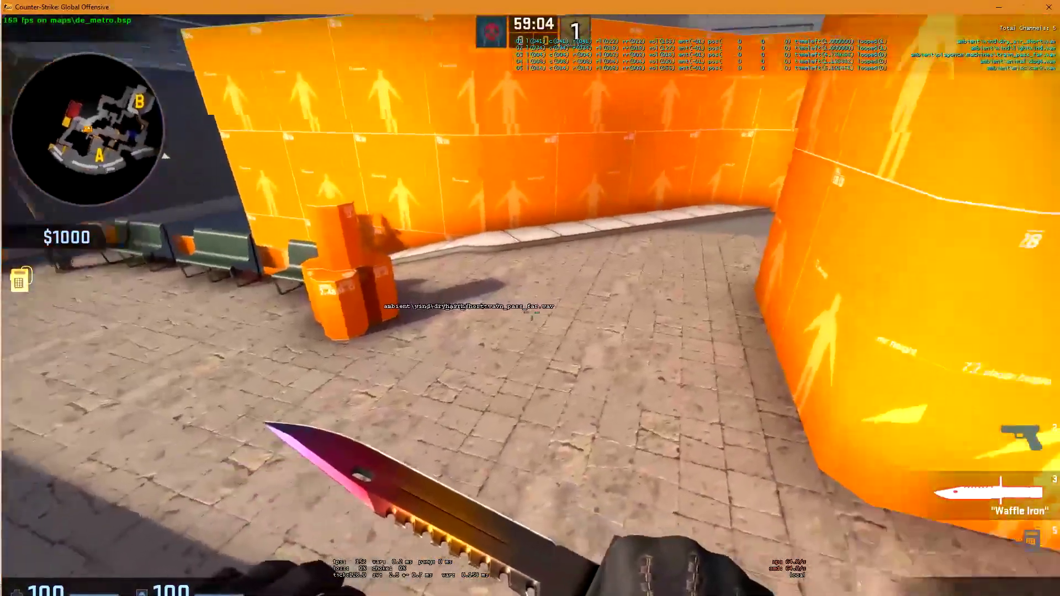
Select the name assault.inside in the Notepad++ soundscape list and return to the CS:GO console
{"action": "key", "text": "a"}
{"action": "key", "text": "s"}
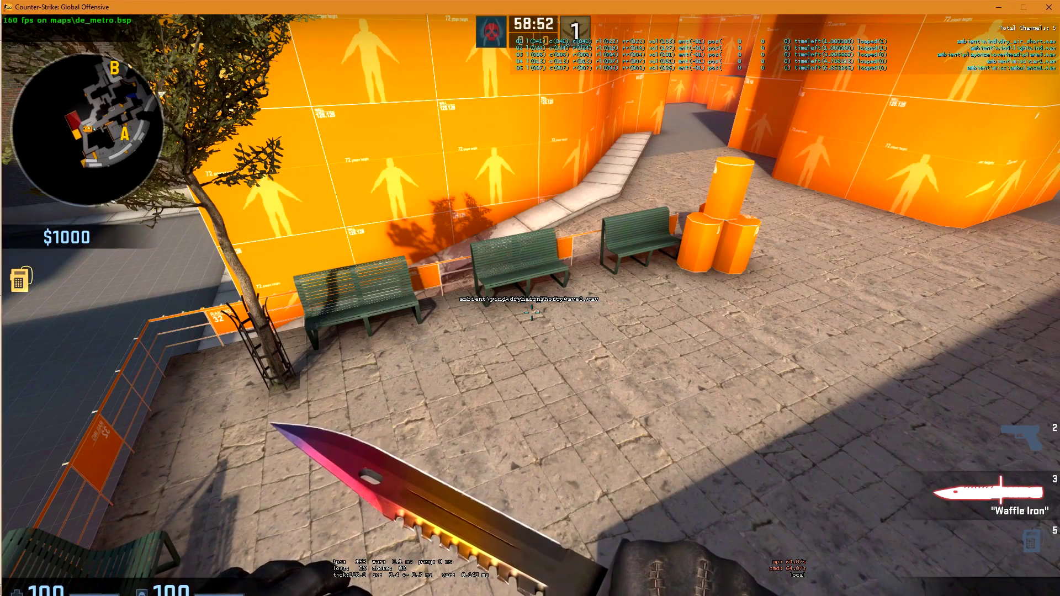
{"action": "key", "text": "grave"}
{"action": "key", "text": "alt+Tab"}
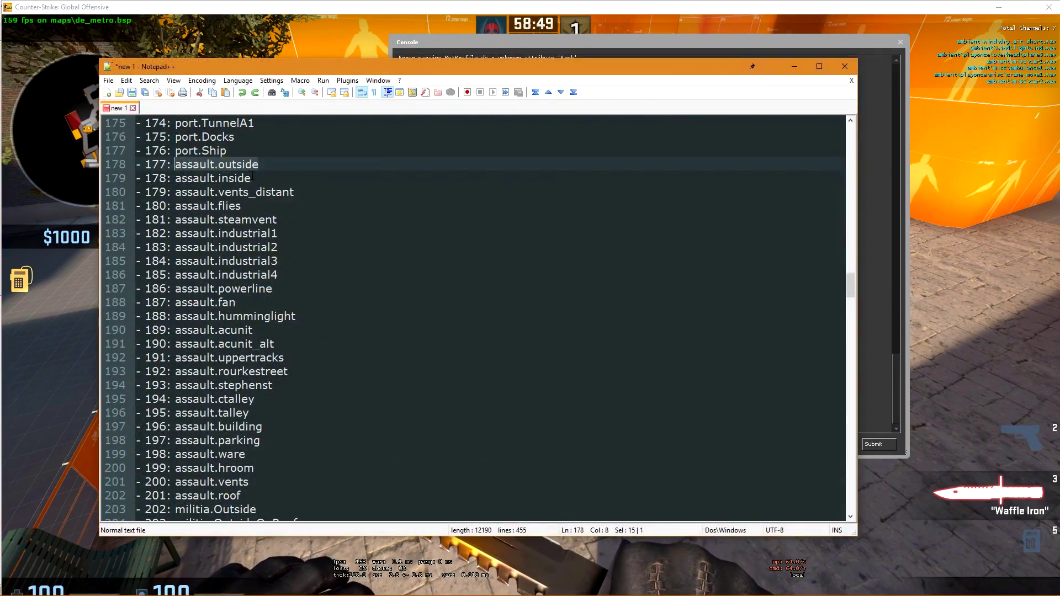
{"action": "left_click_drag", "start_coordinate": [253, 178], "coordinate": [175, 178]}
{"action": "left_click", "coordinate": [898, 366]}
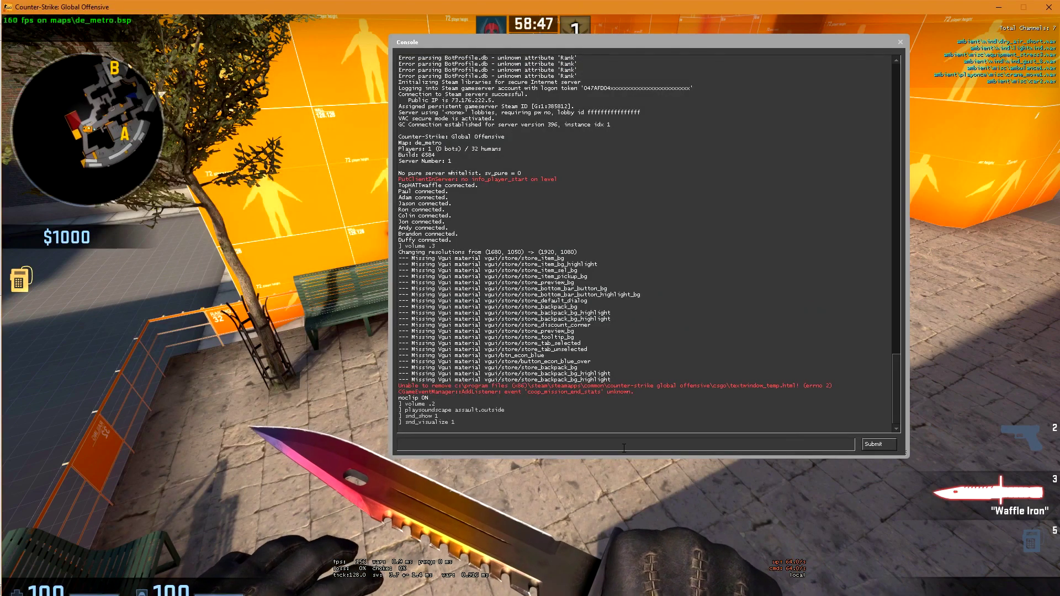
Play the soundscape with the console command playsoundscape assault.inside and close the console to listen in game
{"action": "type", "text": "playsoundscape assault.inside"}
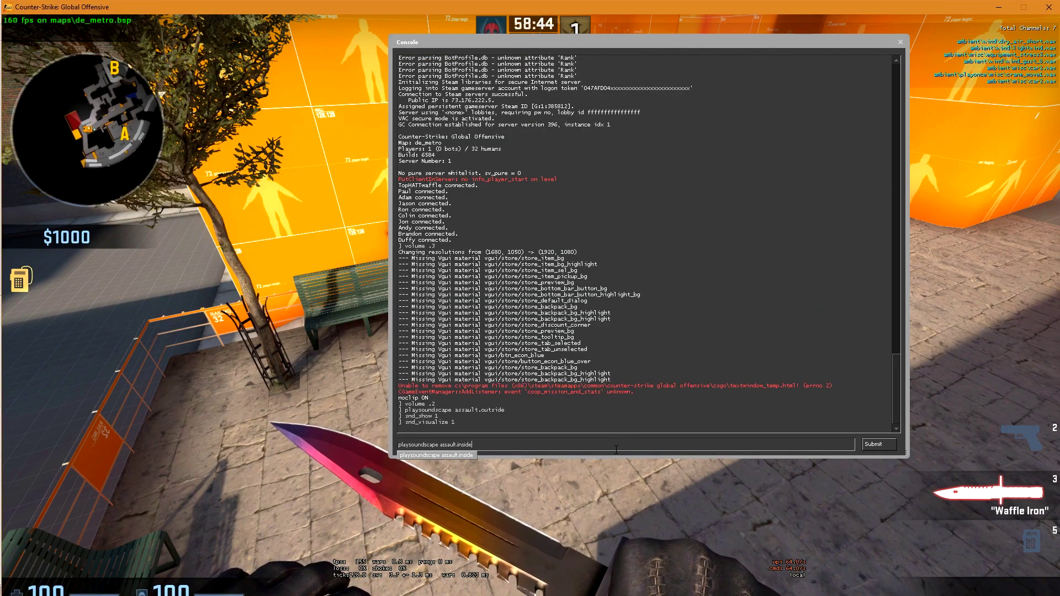
{"action": "key", "text": "Return"}
{"action": "key", "text": "grave"}
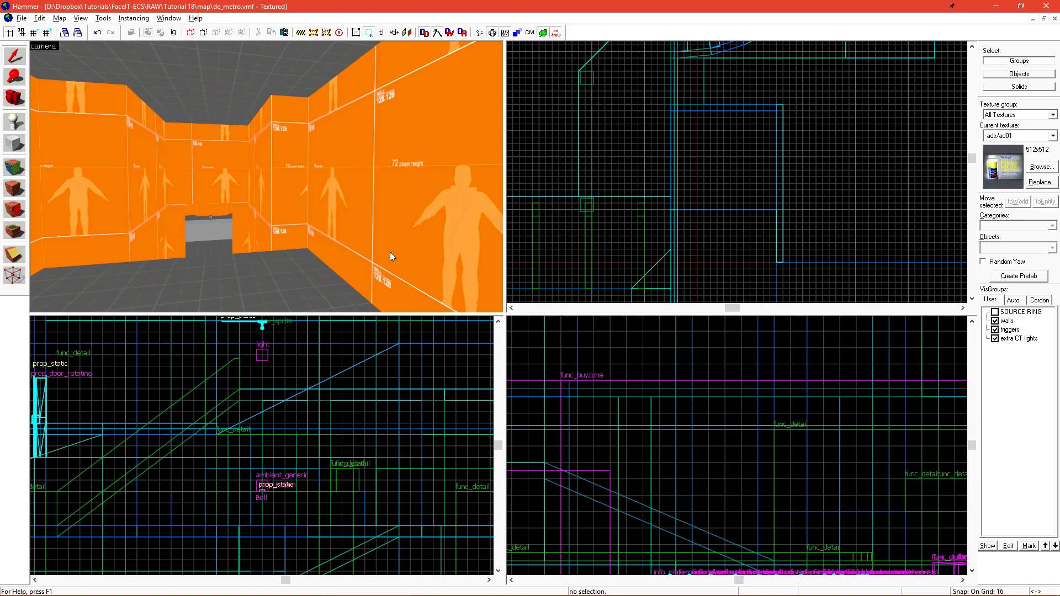
Switch to Hammer, place a point entity on the floor of the orange room and change its class to env_soundscape
{"action": "key", "text": "Left"}
{"action": "key", "text": "shift+e"}
{"action": "left_click", "coordinate": [316, 280]}
{"action": "key", "text": "alt+Return"}
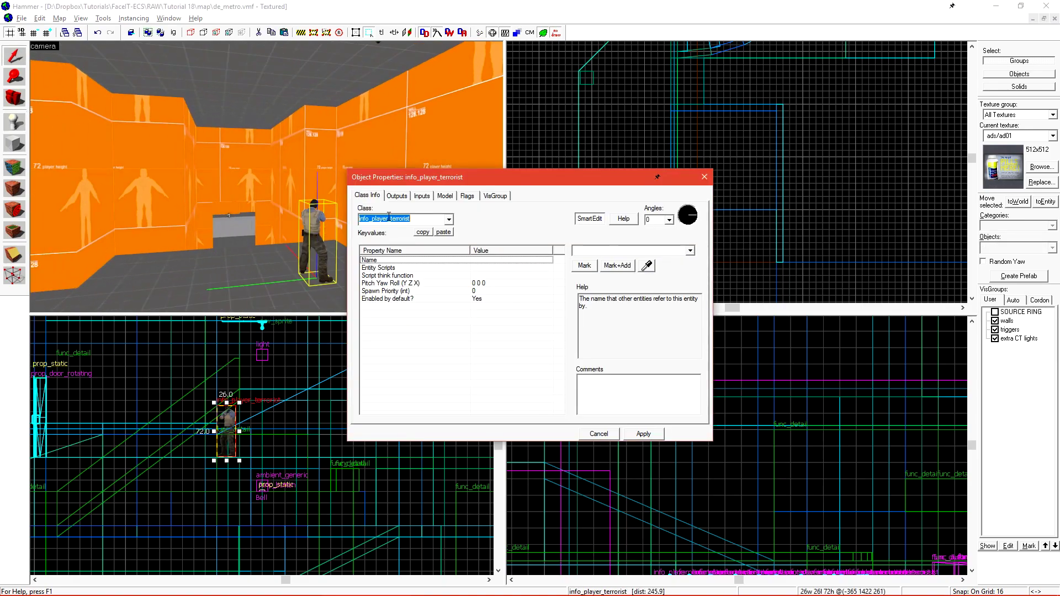
{"action": "type", "text": "env_soundscape"}
{"action": "key", "text": "Return"}
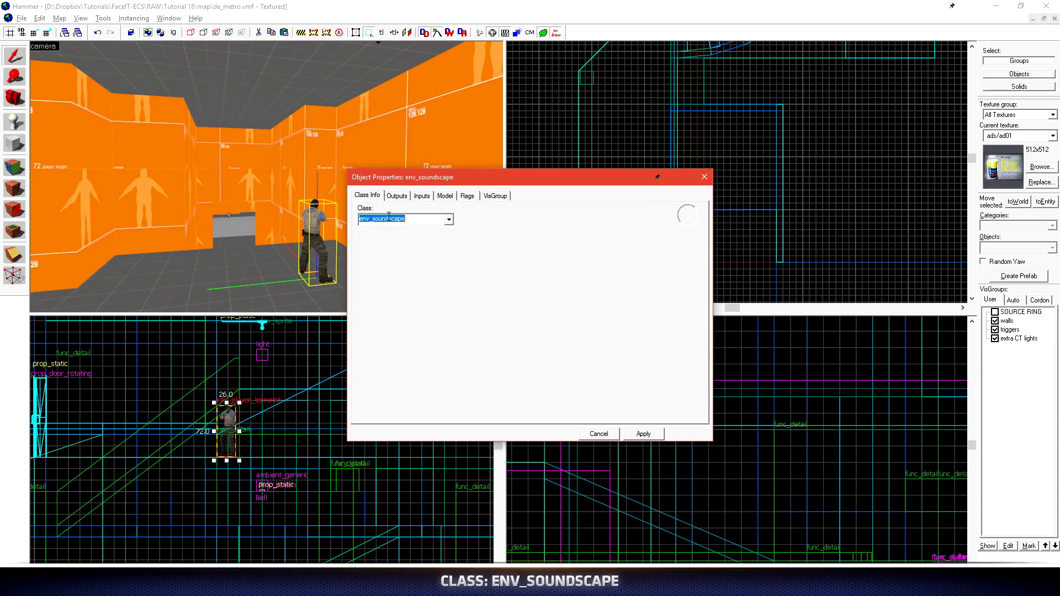
Copy assault.inside from the Notepad++ list, set it as the env_soundscape's Soundscape value, and apply the change
{"action": "left_click", "coordinate": [414, 307]}
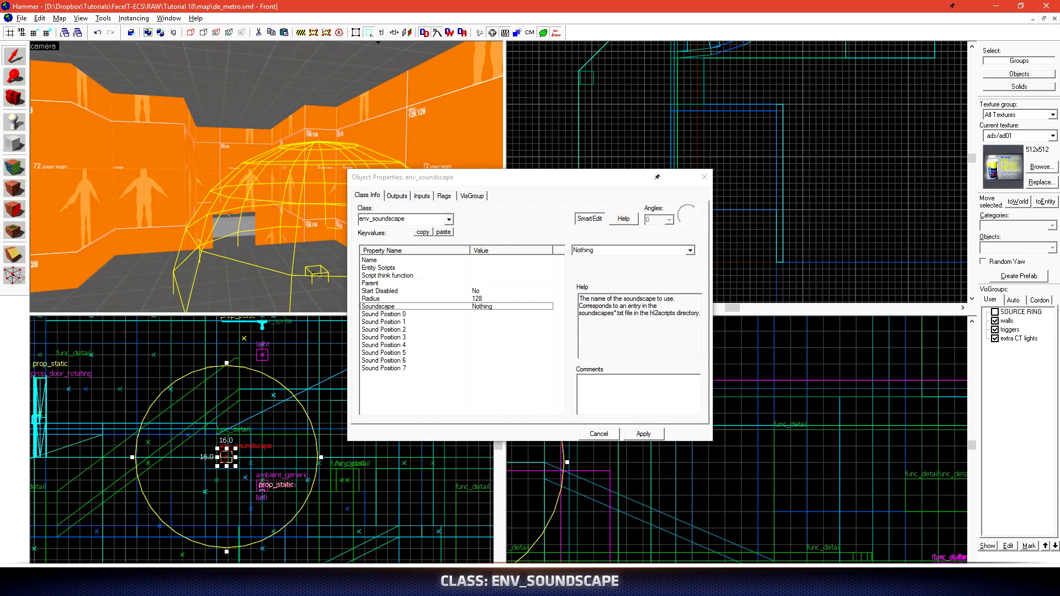
{"action": "left_click", "coordinate": [177, 587]}
{"action": "left_click_drag", "start_coordinate": [251, 180], "coordinate": [180, 181]}
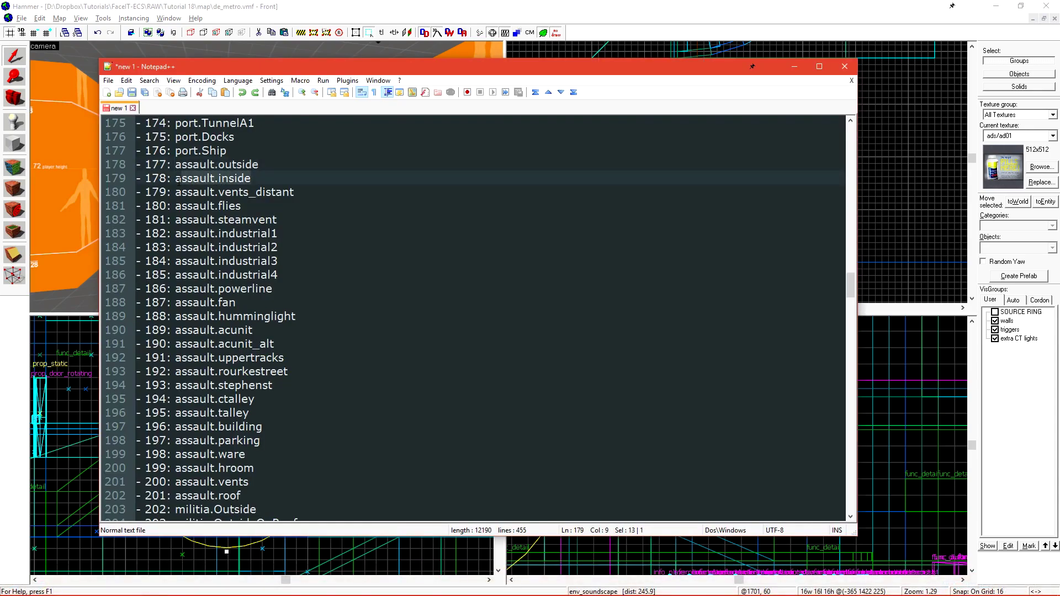
{"action": "right_click", "coordinate": [194, 183]}
{"action": "left_click", "coordinate": [239, 207]}
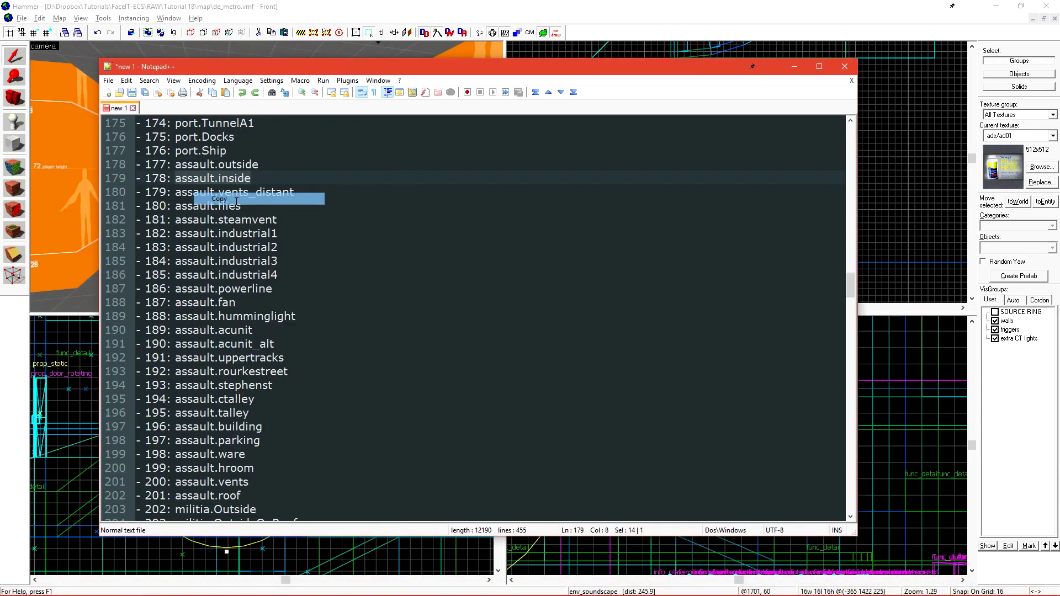
{"action": "left_click", "coordinate": [342, 586]}
{"action": "key", "text": "ctrl+v"}
{"action": "left_click", "coordinate": [647, 436]}
Review the env_soundscape's Radius property, then name the entity soundscape_inside
{"action": "left_click", "coordinate": [396, 298]}
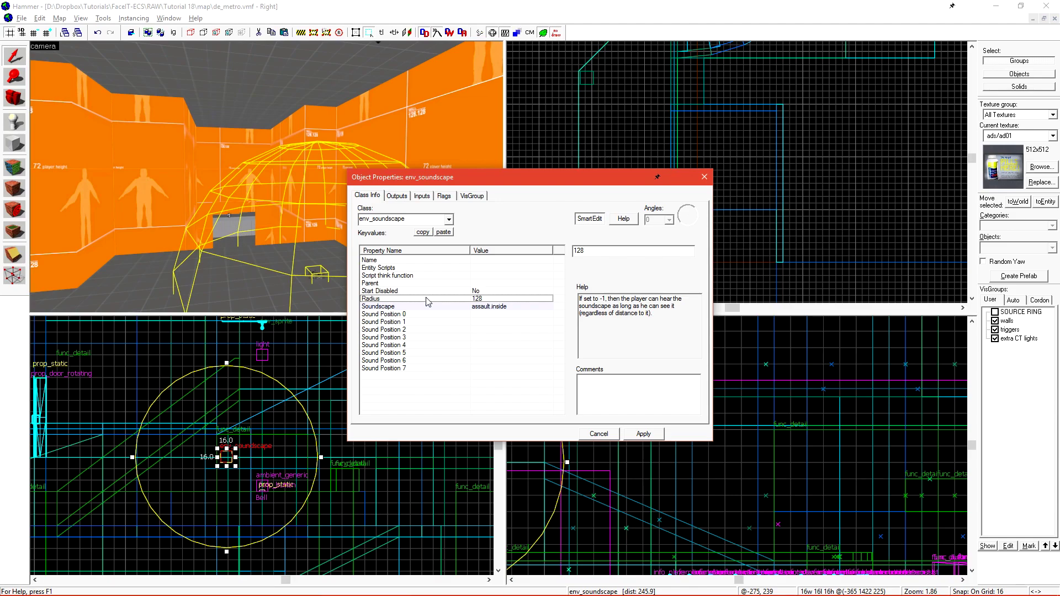
{"action": "left_click", "coordinate": [245, 161]}
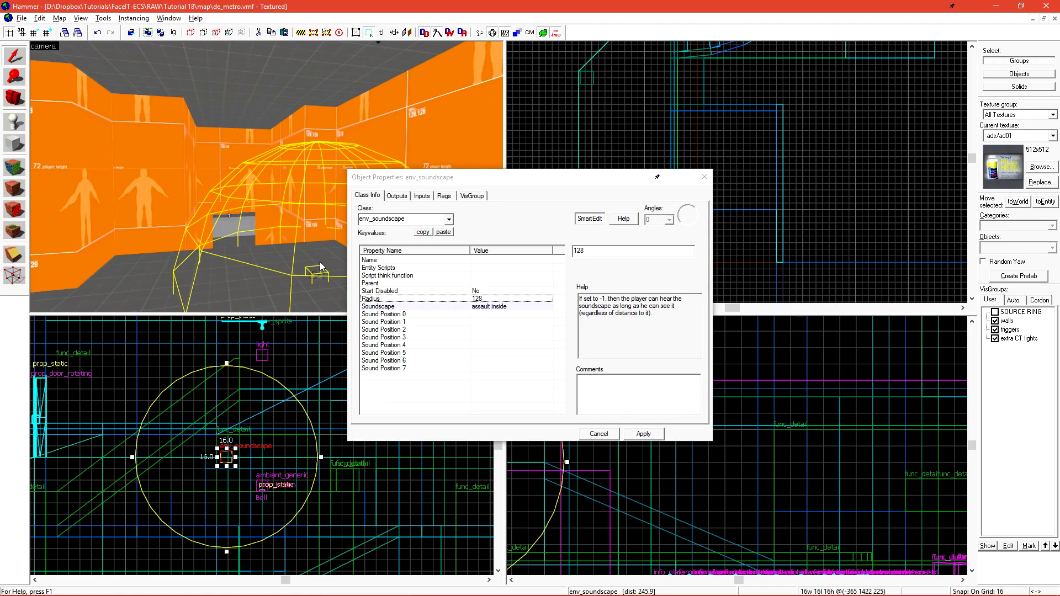
{"action": "left_click", "coordinate": [381, 307]}
{"action": "left_click", "coordinate": [448, 260]}
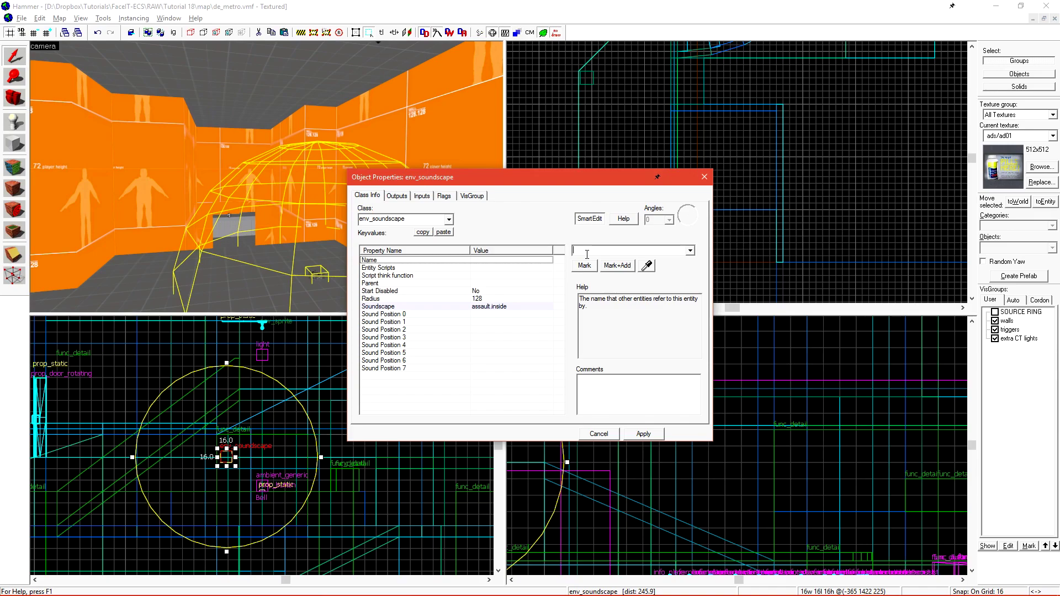
{"action": "type", "text": "soundscape"}
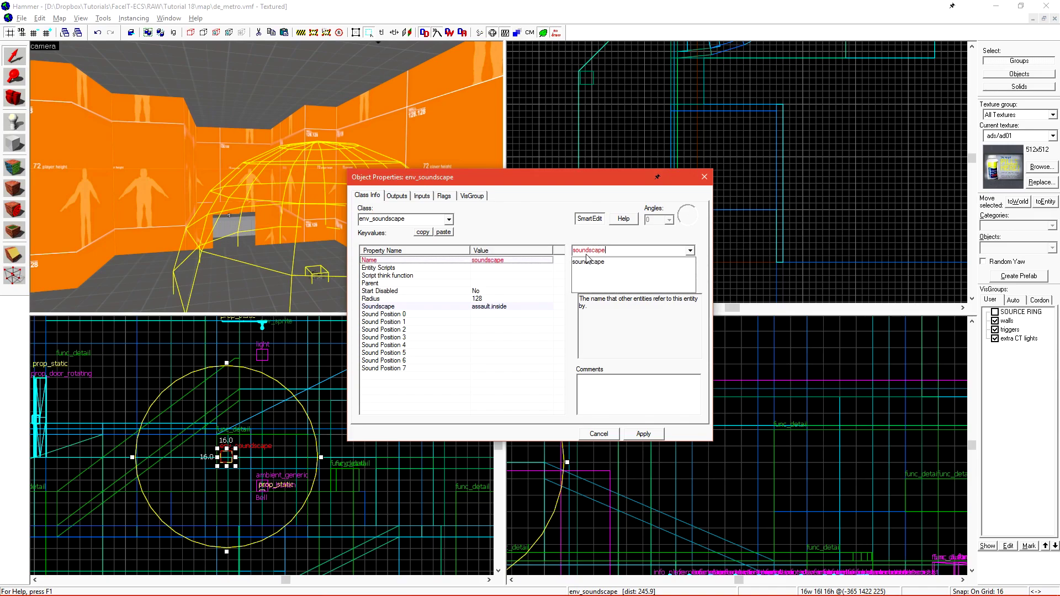
{"action": "type", "text": "_inside"}
{"action": "key", "text": "Return"}
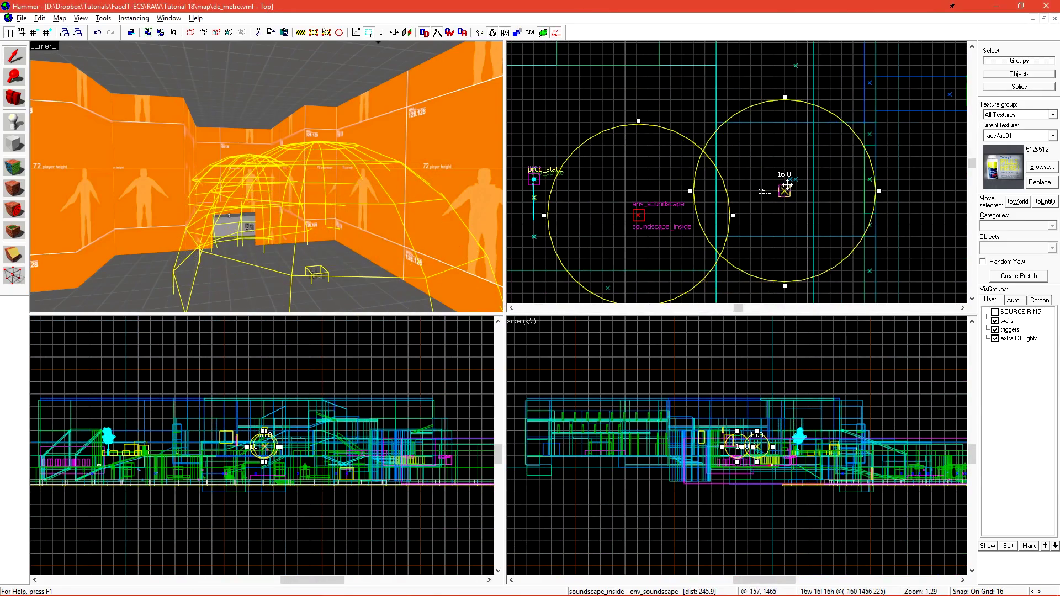
Move the soundscape_inside entity to the opening at the far end of the room and adjust its height and position there
{"action": "scroll", "coordinate": [757, 436], "scroll_direction": "up", "scroll_amount": 10}
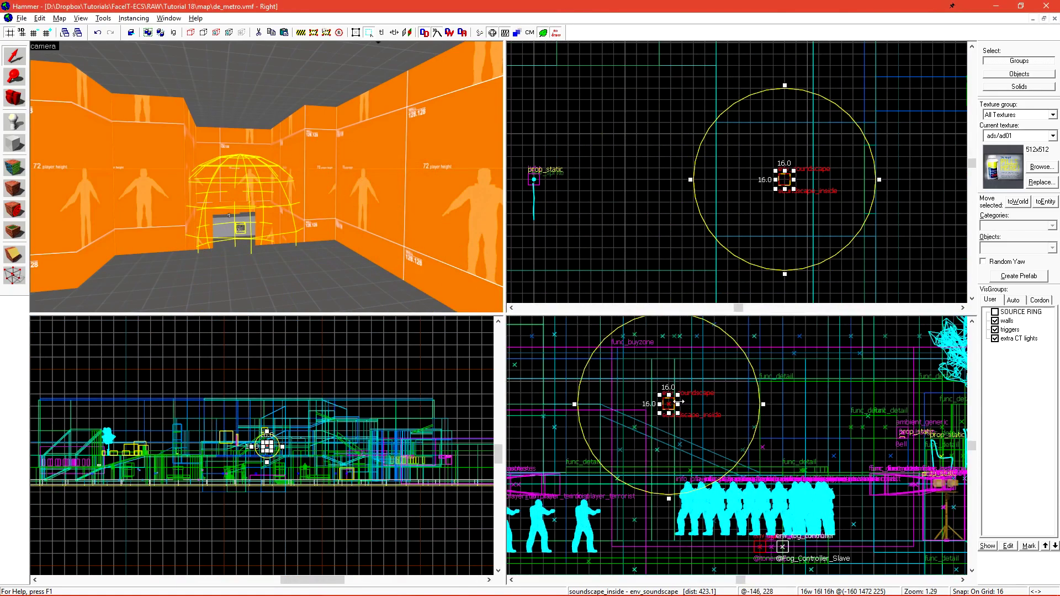
{"action": "left_click_drag", "start_coordinate": [665, 401], "coordinate": [687, 411]}
{"action": "key", "text": "z"}
{"action": "key", "text": "w"}
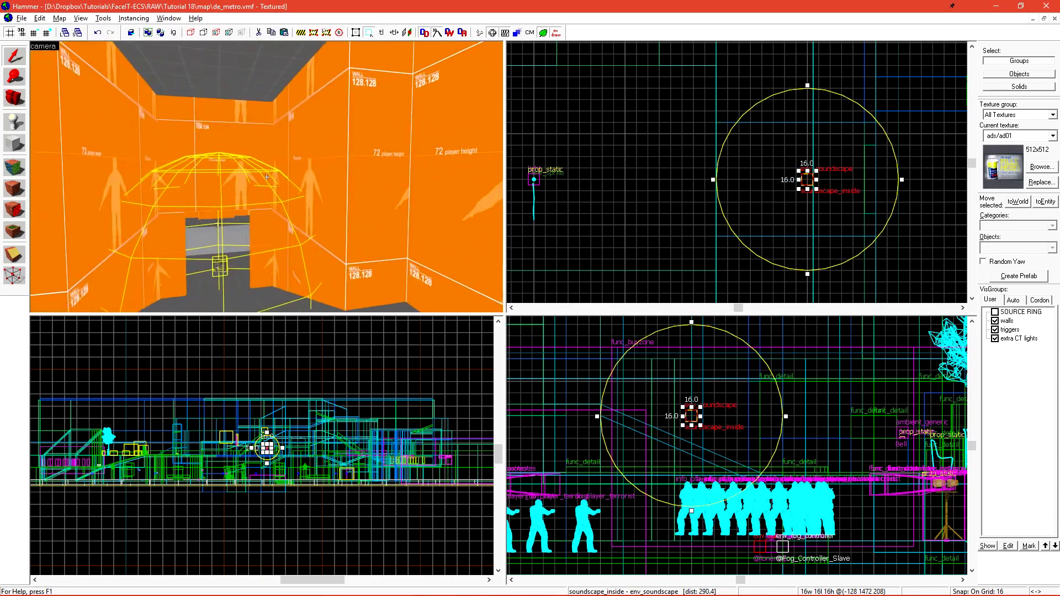
{"action": "key", "text": "z"}
{"action": "key", "text": "z"}
{"action": "key", "text": "w"}
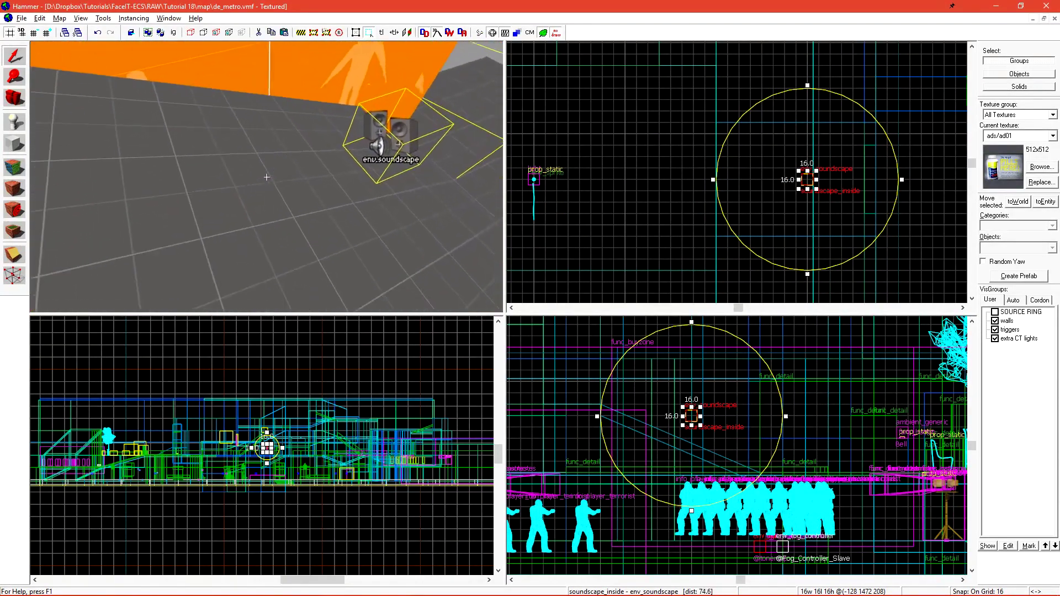
{"action": "key", "text": "z"}
{"action": "key", "text": "Left"}
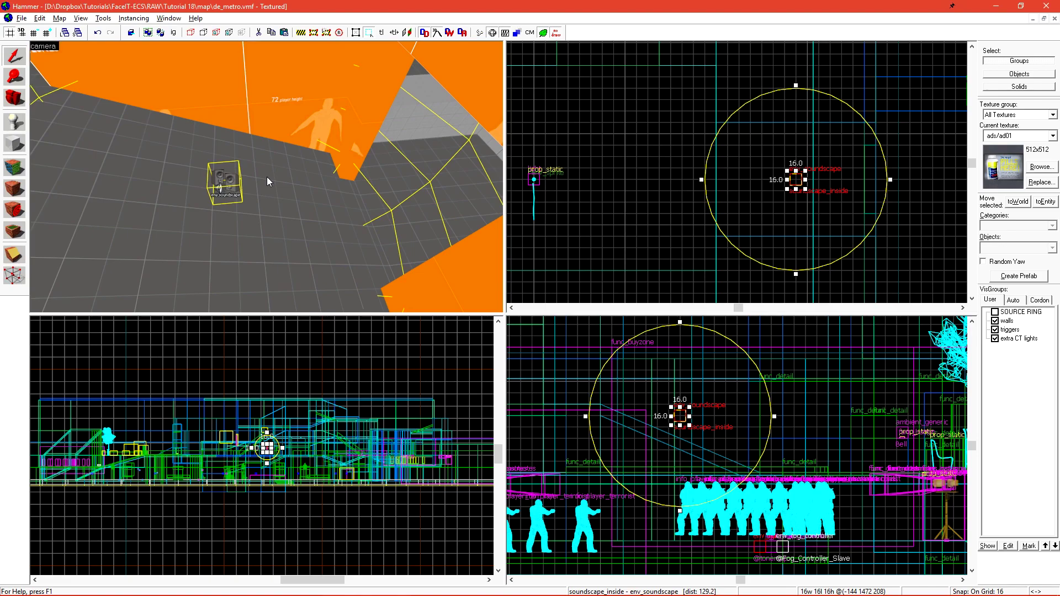
Place another point entity on the floor further along the interior and change its class to env_soundscape_proxy
{"action": "key", "text": "z"}
{"action": "key", "text": "w"}
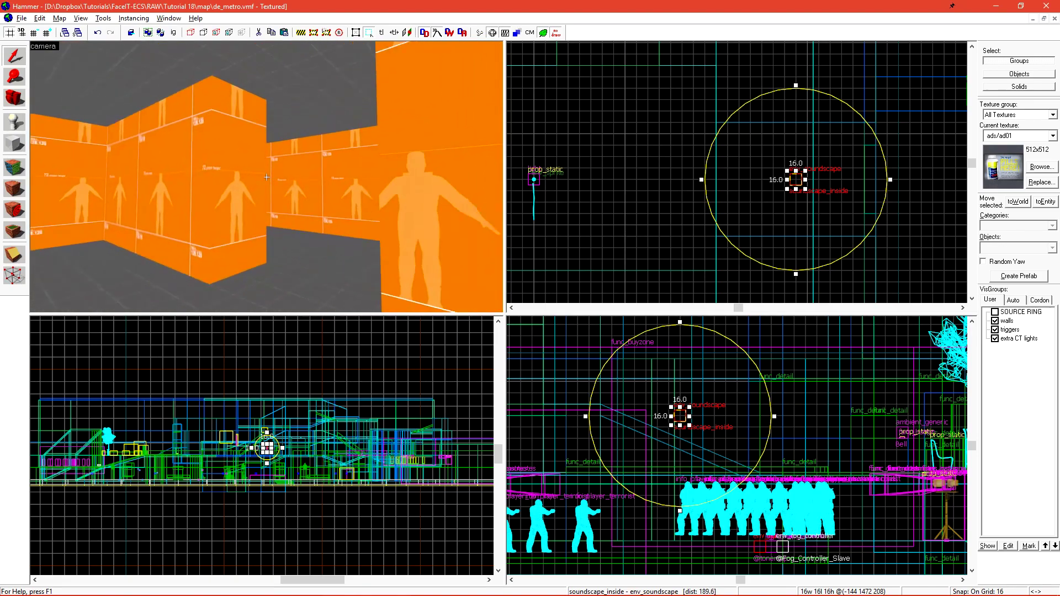
{"action": "key", "text": "w"}
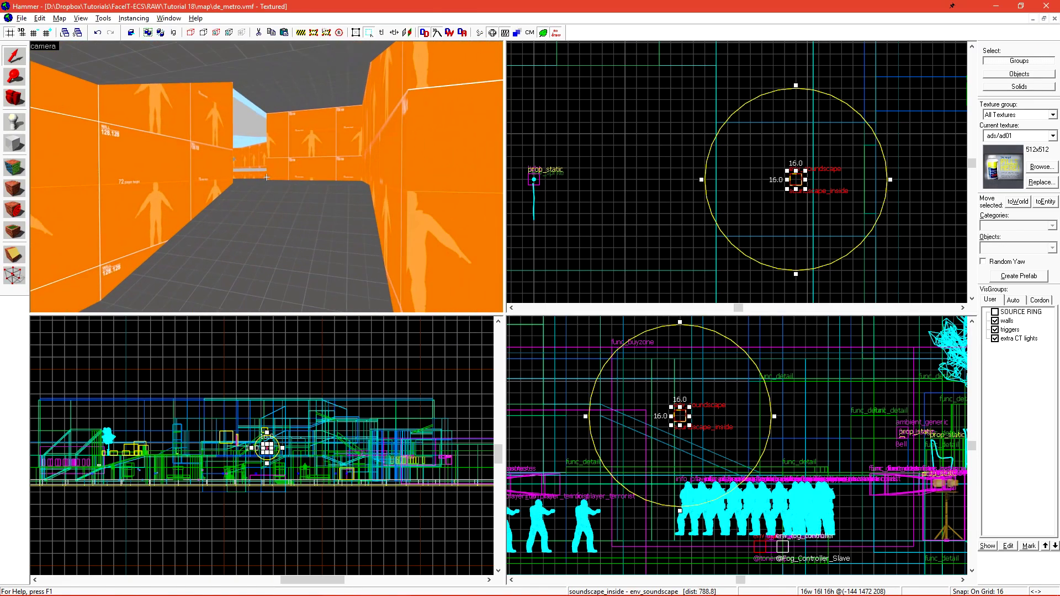
{"action": "key", "text": "w"}
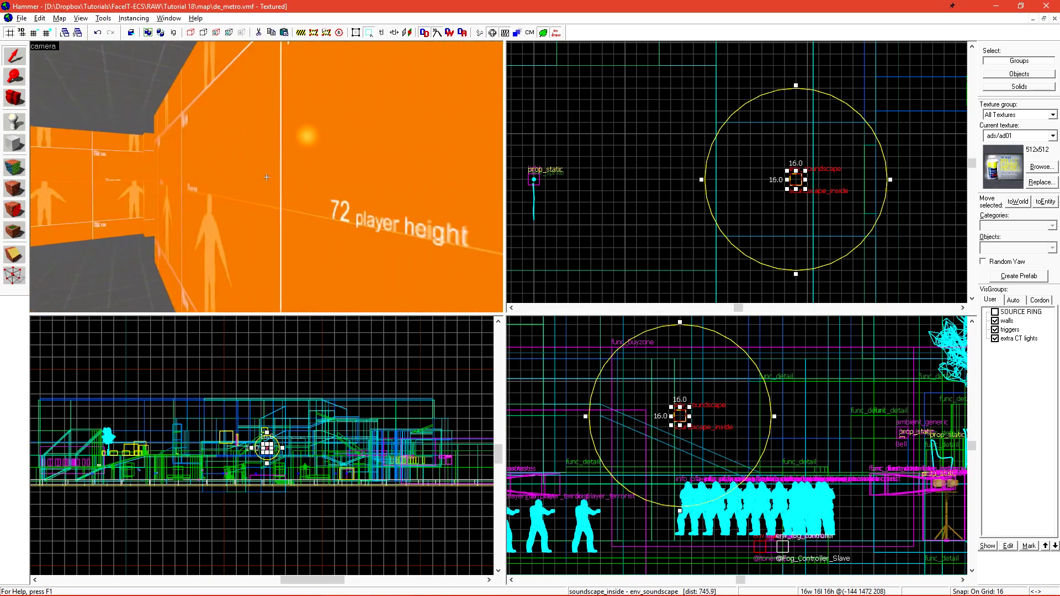
{"action": "key", "text": "z"}
{"action": "key", "text": "shift+e"}
{"action": "left_click", "coordinate": [338, 265]}
{"action": "key", "text": "shift+s"}
{"action": "key", "text": "alt+Return"}
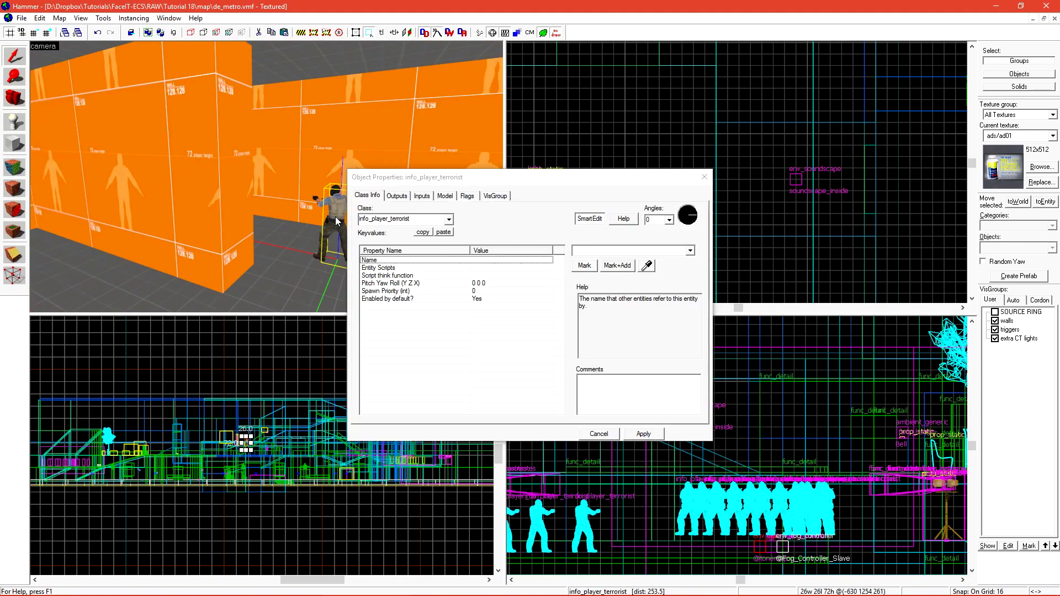
{"action": "type", "text": "env_soundscape_proxy"}
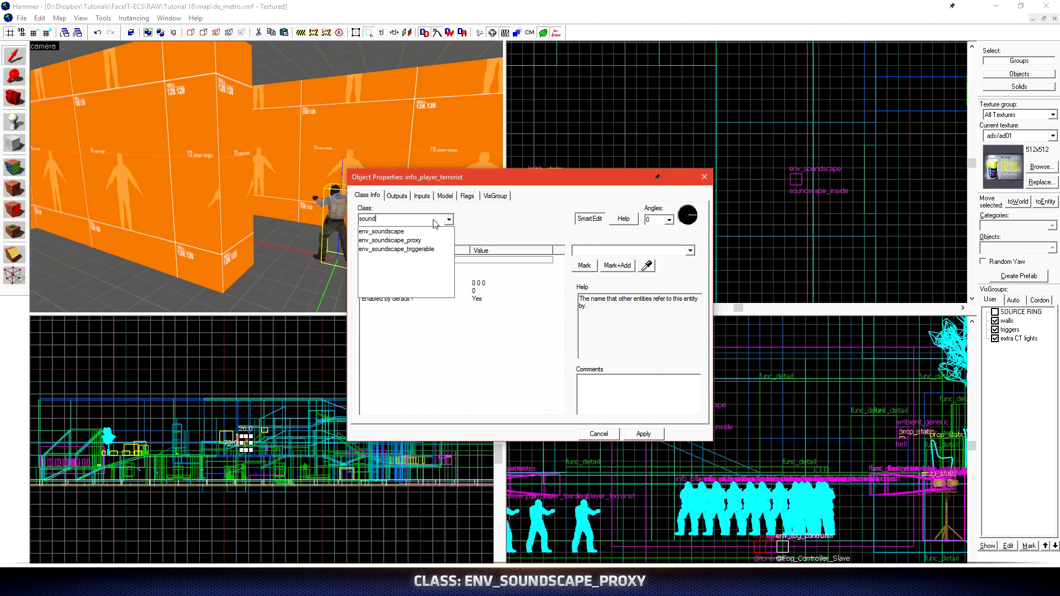
{"action": "key", "text": "Return"}
Set the proxy's Soundscape Entity to soundscape_inside by picking the env_soundscape in the 3D view, and apply it
{"action": "left_click", "coordinate": [389, 292]}
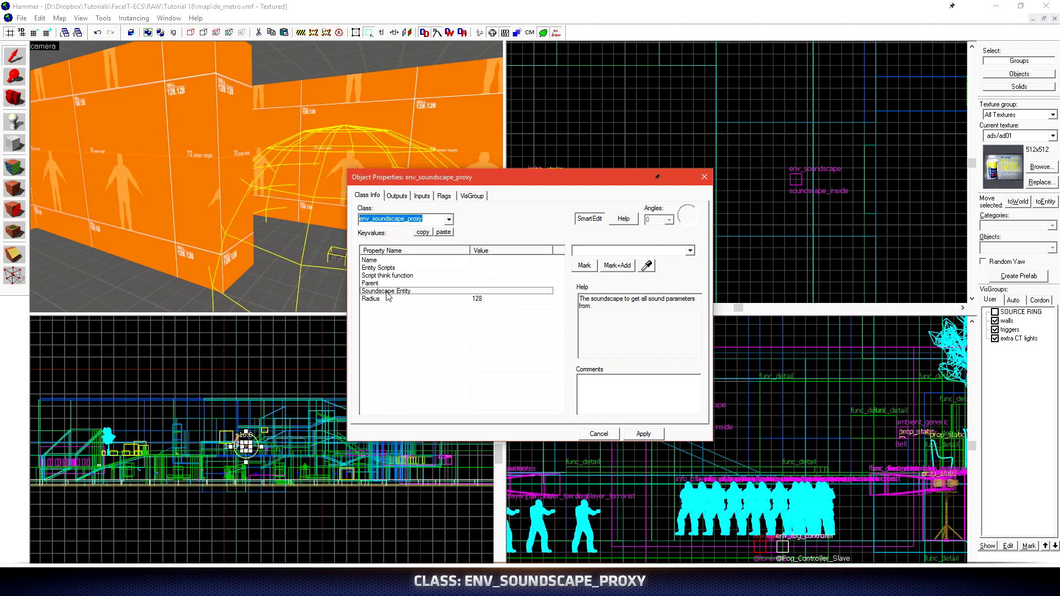
{"action": "left_click", "coordinate": [647, 265]}
{"action": "key", "text": "z"}
{"action": "key", "text": "w"}
{"action": "key", "text": "z"}
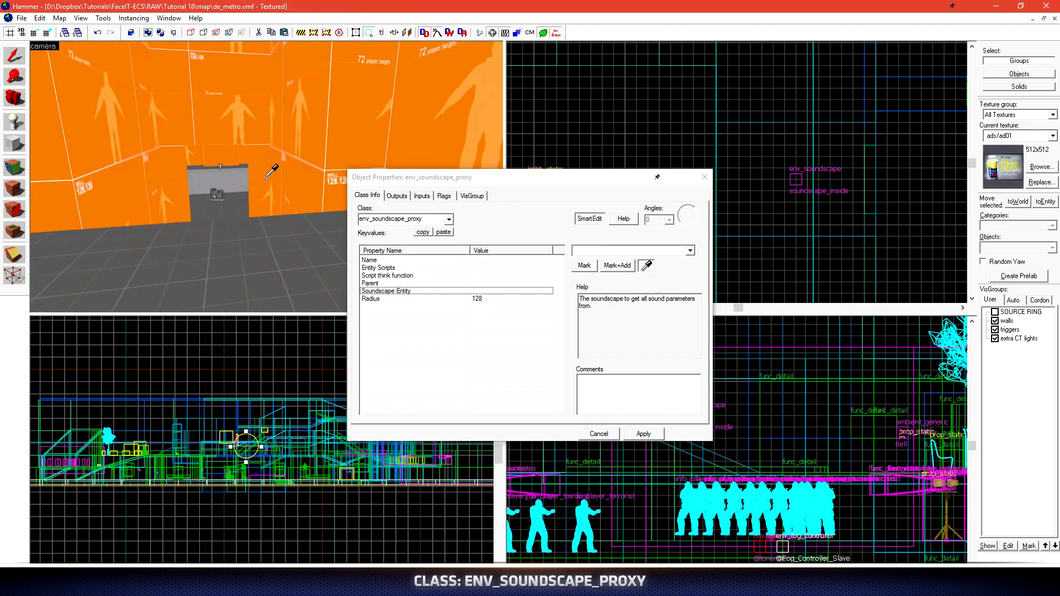
{"action": "left_click", "coordinate": [217, 194]}
{"action": "key", "text": "z"}
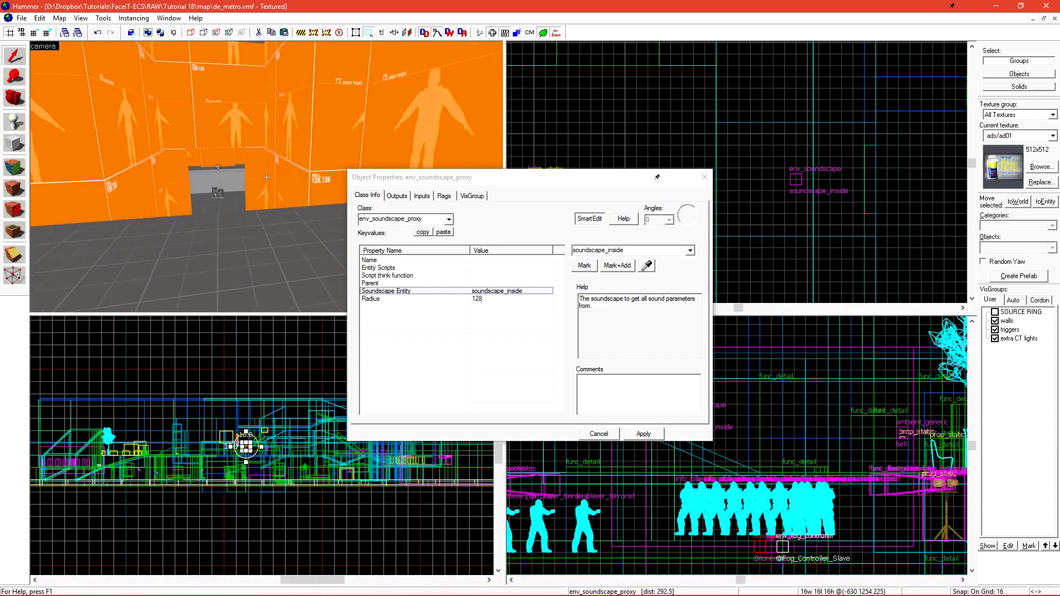
{"action": "key", "text": "z"}
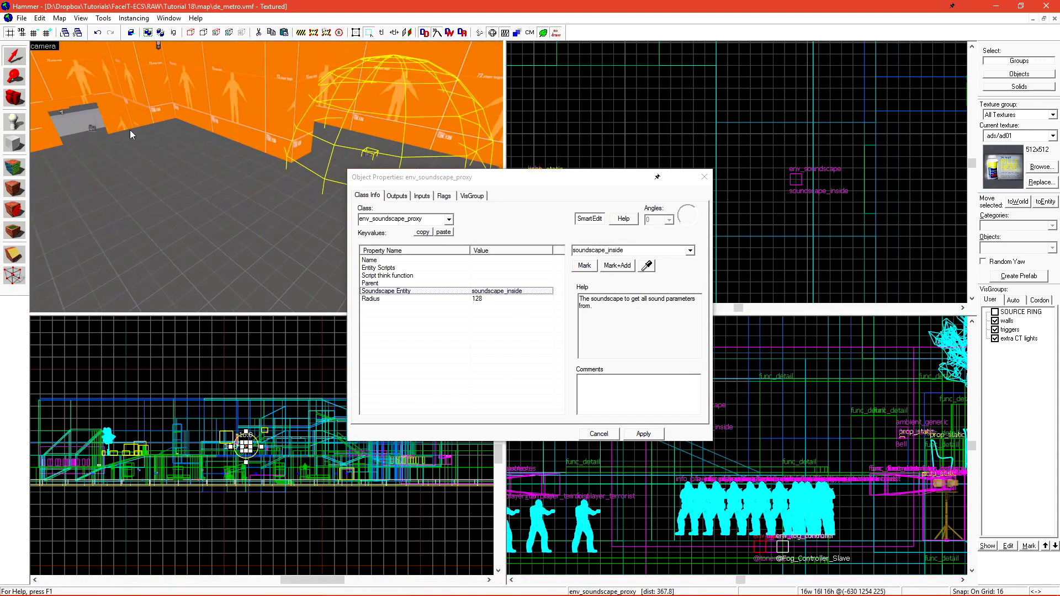
{"action": "left_click", "coordinate": [645, 435]}
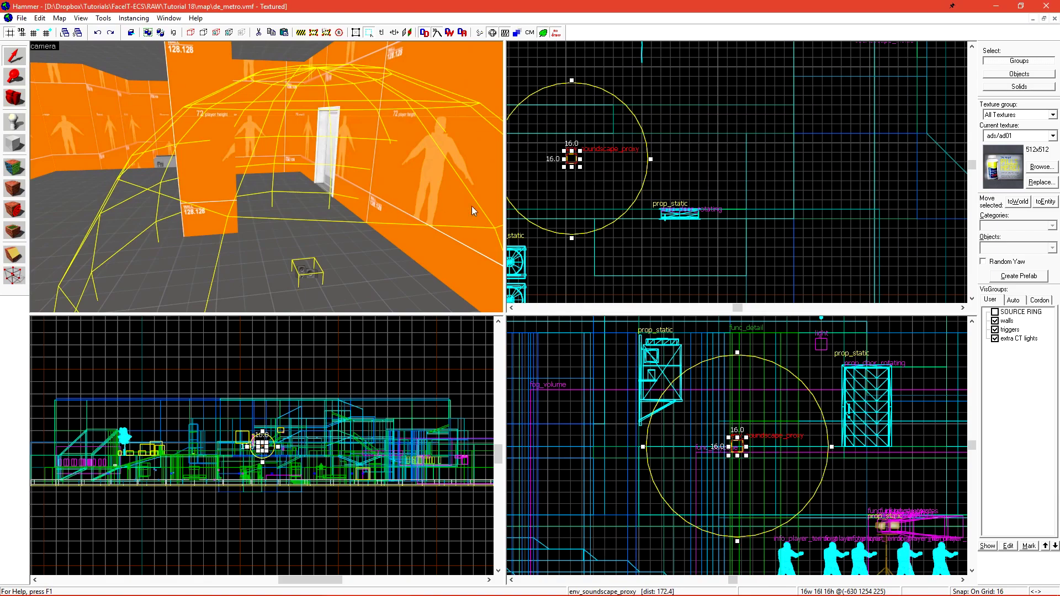
Move the env_soundscape_proxy in front of the door at mid-door height and shrink its radius to fit around the doorway
{"action": "left_click_drag", "start_coordinate": [572, 160], "coordinate": [679, 172], "text": "shift"}
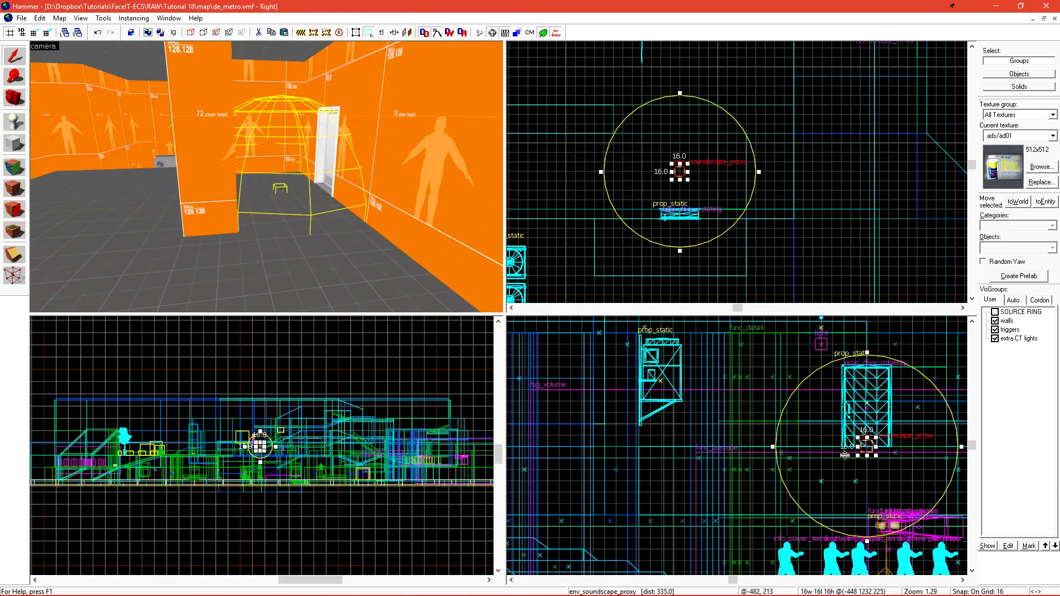
{"action": "left_click_drag", "start_coordinate": [867, 447], "coordinate": [865, 401]}
{"action": "left_click_drag", "start_coordinate": [755, 178], "coordinate": [730, 173]}
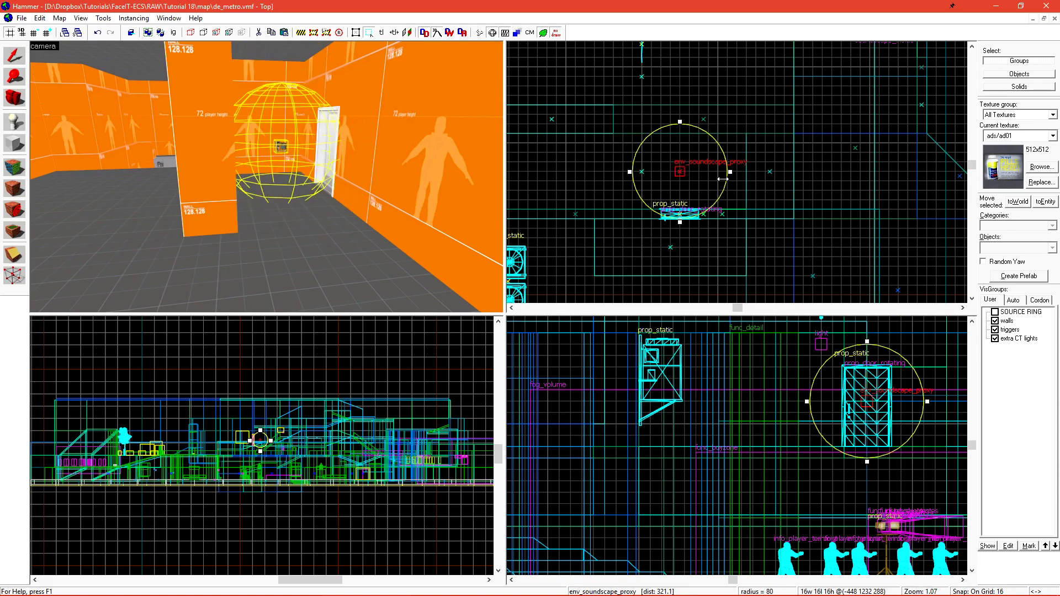
{"action": "left_click_drag", "start_coordinate": [680, 222], "coordinate": [679, 232]}
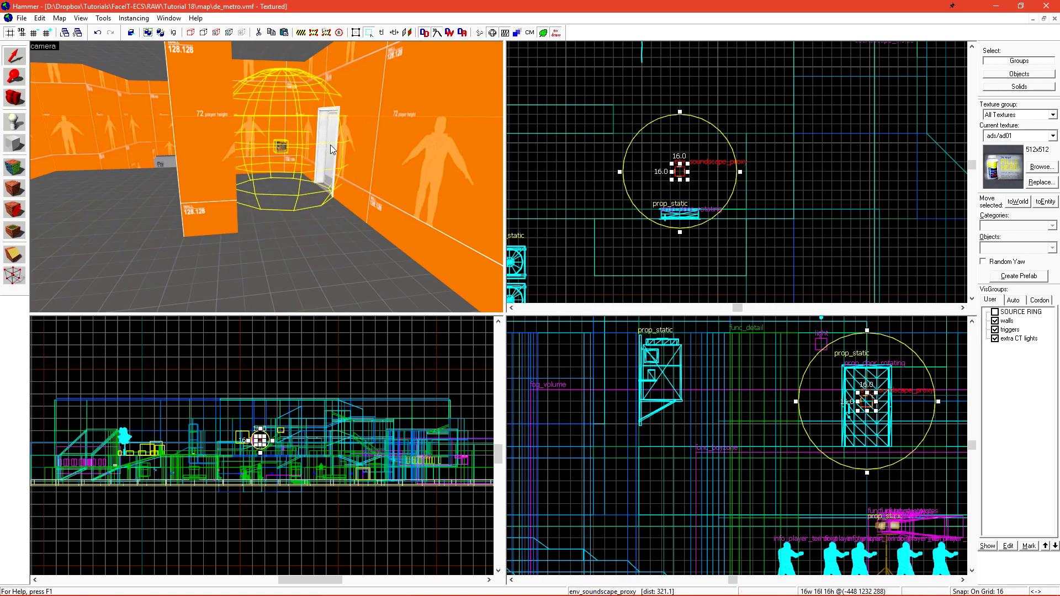
Copy the env_soundscape_proxy into the corridor further on, then adjust its position and enlarge its radius to about 192 to span the passage
{"action": "key", "text": "Left"}
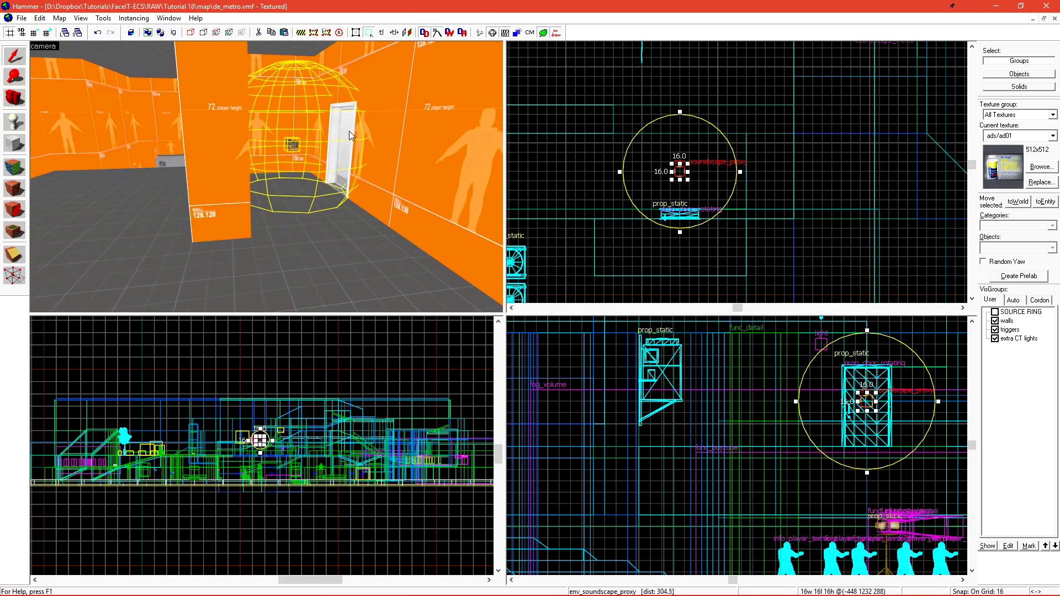
{"action": "key", "text": "z"}
{"action": "key", "text": "w"}
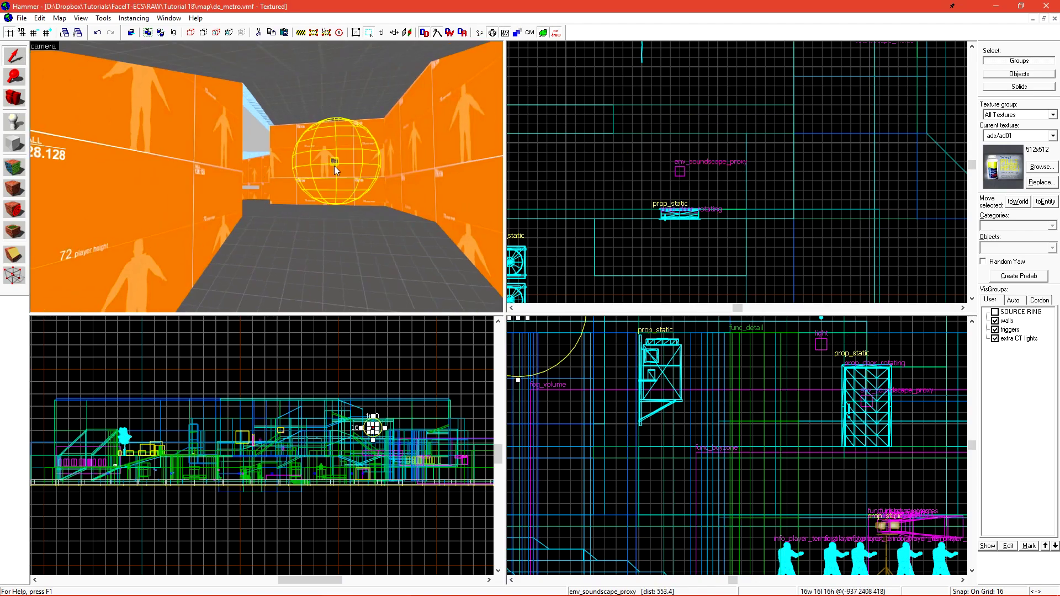
{"action": "key", "text": "ctrl+e"}
{"action": "scroll", "coordinate": [724, 166], "scroll_direction": "up", "scroll_amount": 2}
{"action": "scroll", "coordinate": [724, 166], "scroll_direction": "down", "scroll_amount": 5}
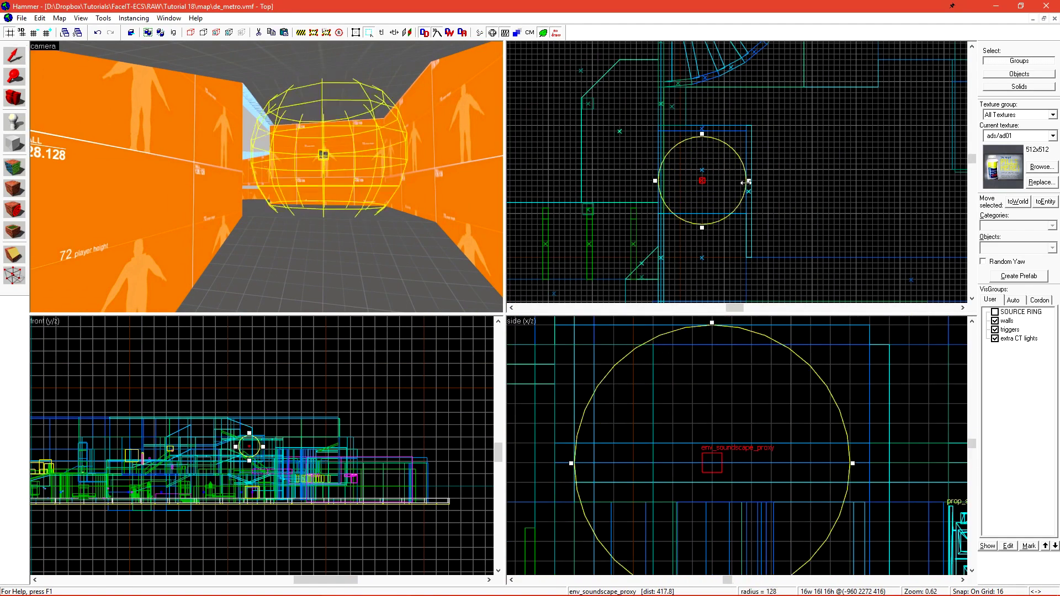
{"action": "key", "text": "Escape"}
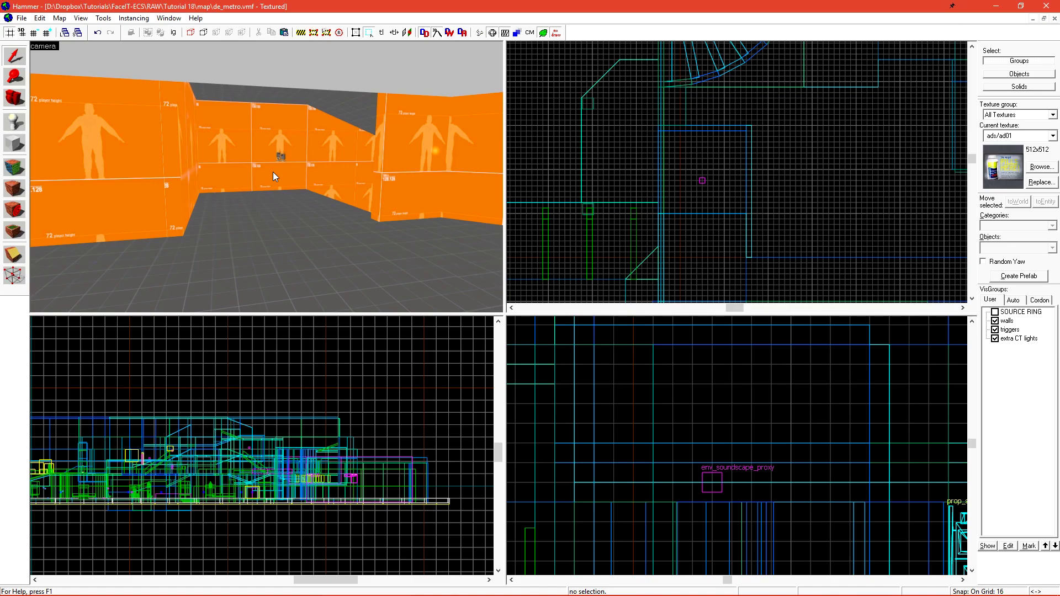
Copy the soundscape_inside entity through the opening to its outdoor side and rename the copy soundscape_outside
{"action": "key", "text": "w"}
{"action": "left_click", "coordinate": [249, 180]}
{"action": "scroll", "coordinate": [668, 183], "scroll_direction": "up", "scroll_amount": 6}
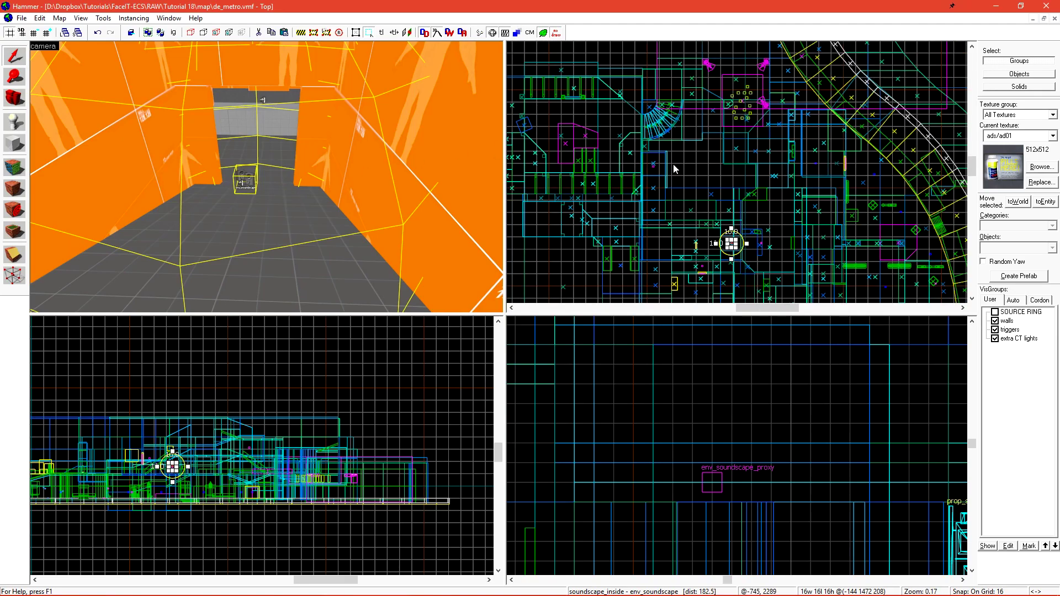
{"action": "left_click_drag", "start_coordinate": [665, 192], "coordinate": [844, 192]}
{"action": "key", "text": "alt+Return"}
{"action": "left_click_drag", "start_coordinate": [649, 250], "coordinate": [624, 262]}
{"action": "type", "text": "outside"}
Copy assault.outside from the Notepad++ soundscape list and apply it as the soundscape of soundscape_outside in Hammer
{"action": "key", "text": "alt+Tab"}
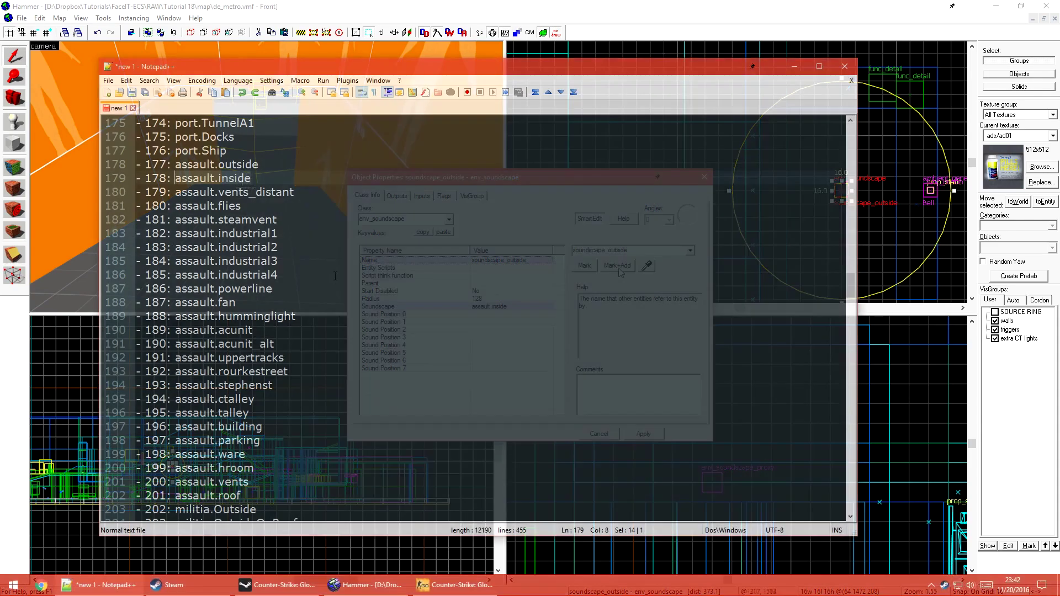
{"action": "left_click_drag", "start_coordinate": [259, 164], "coordinate": [176, 164]}
{"action": "key", "text": "ctrl+c"}
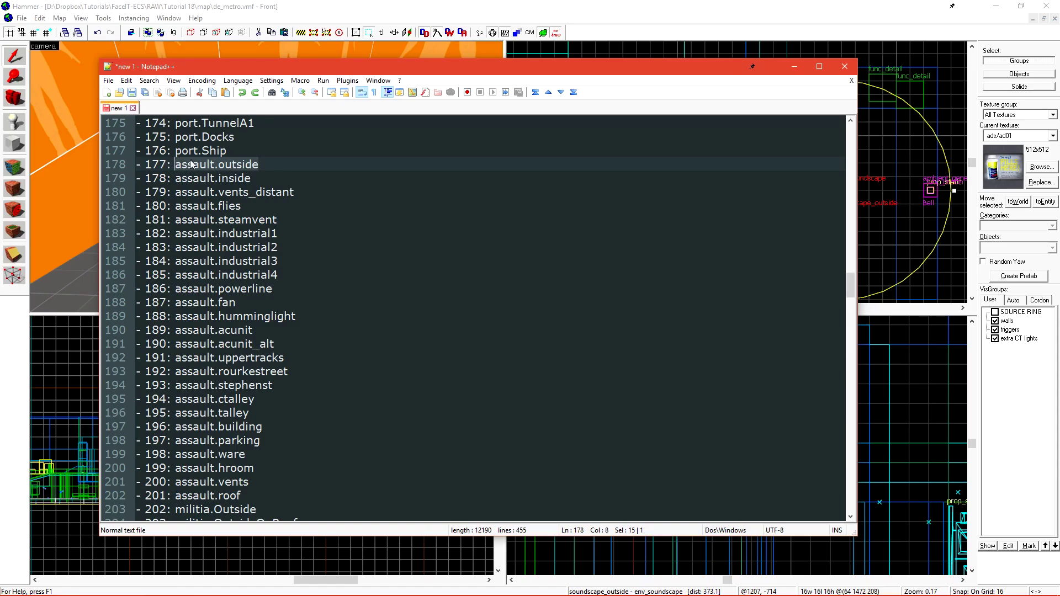
{"action": "key", "text": "alt+Tab"}
{"action": "left_click", "coordinate": [414, 307]}
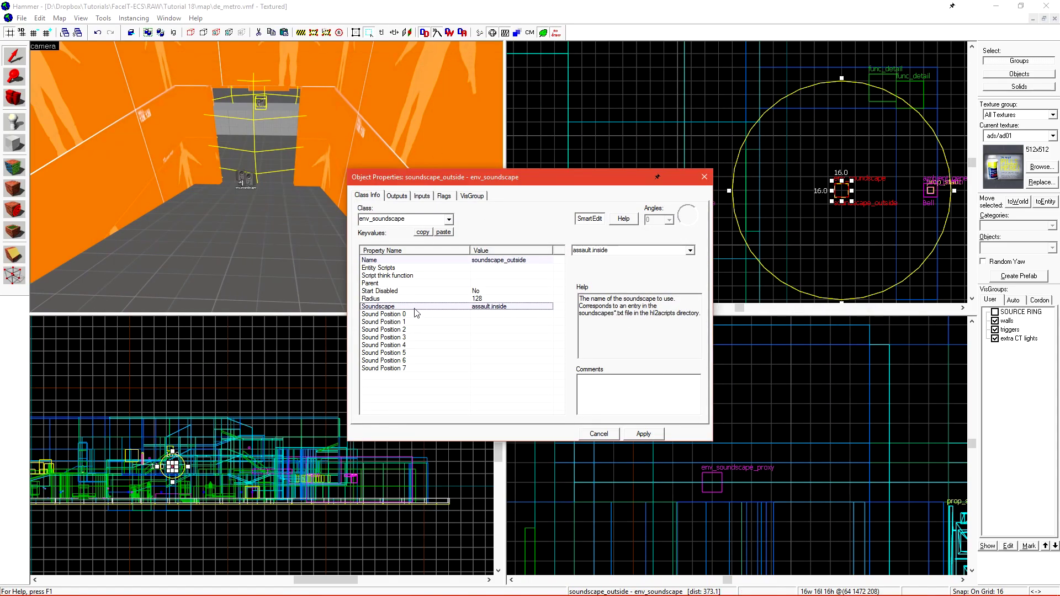
{"action": "double_click", "coordinate": [606, 252]}
{"action": "key", "text": "ctrl+v"}
{"action": "left_click", "coordinate": [644, 434]}
{"action": "key", "text": "Escape"}
Copy the corridor's env_soundscape_proxy through the side opening to the outdoor area beside it
{"action": "left_click", "coordinate": [369, 200]}
{"action": "key", "text": "ctrl+e"}
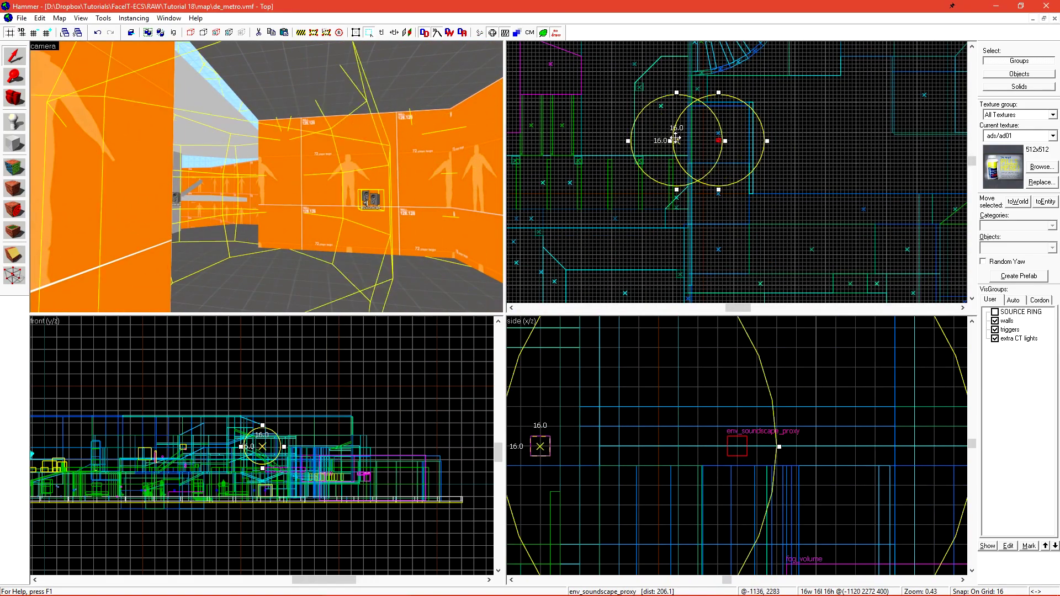
{"action": "left_click_drag", "start_coordinate": [676, 138], "coordinate": [656, 134]}
{"action": "key", "text": "z"}
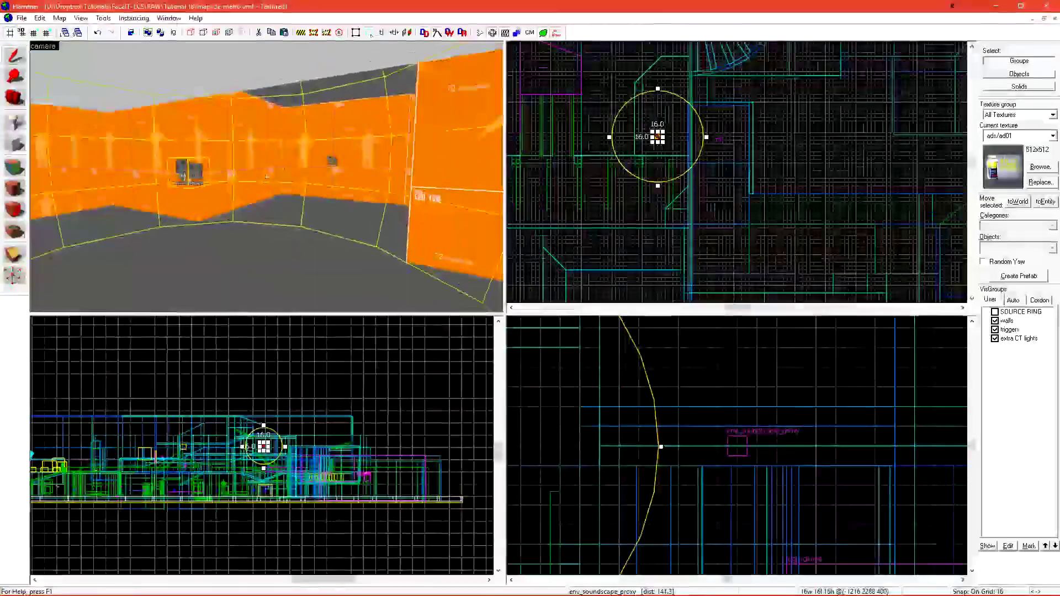
{"action": "key", "text": "z"}
Set the copied outdoor proxy's Soundscape Entity to soundscape_outside and apply it
{"action": "key", "text": "alt+Return"}
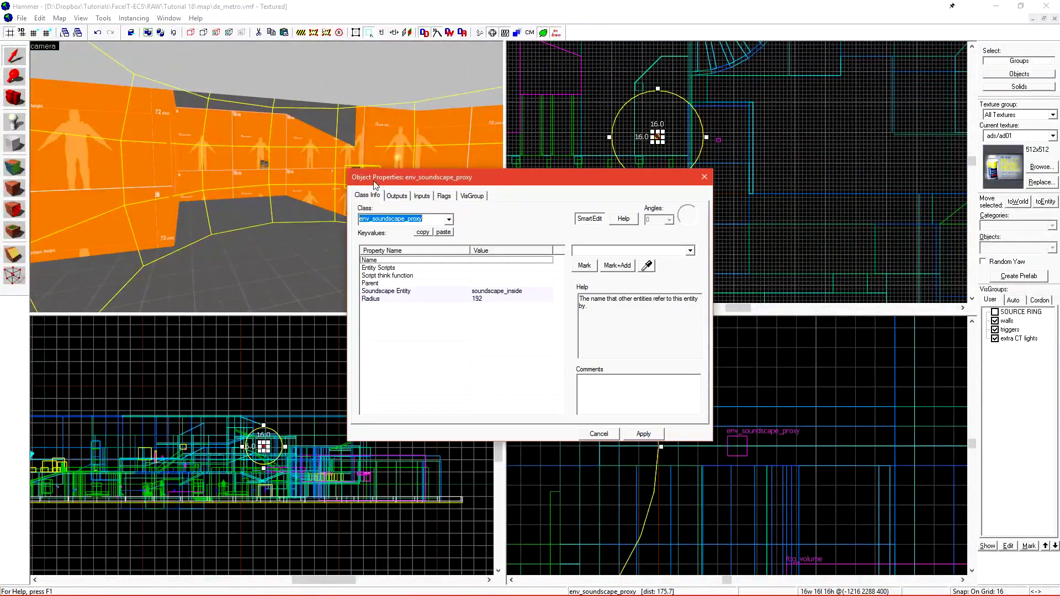
{"action": "left_click", "coordinate": [411, 292]}
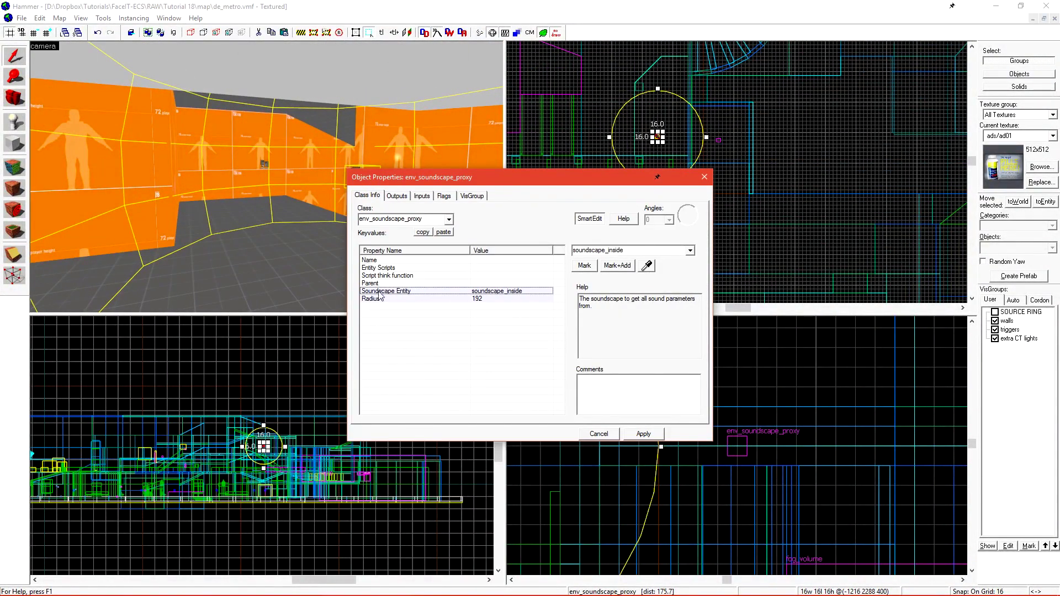
{"action": "left_click", "coordinate": [690, 250]}
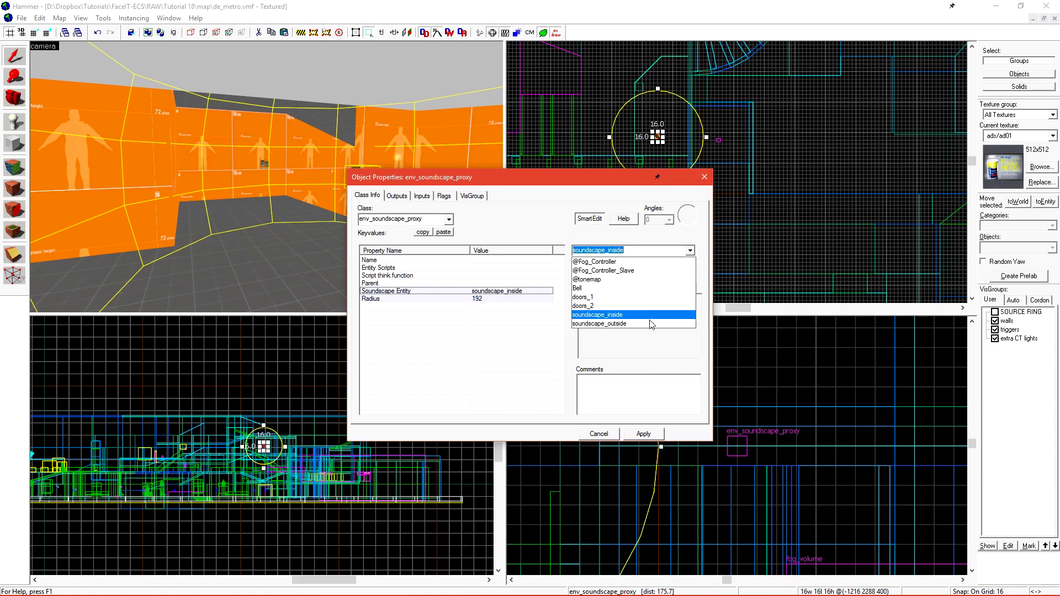
{"action": "left_click", "coordinate": [613, 324]}
{"action": "left_click", "coordinate": [639, 441]}
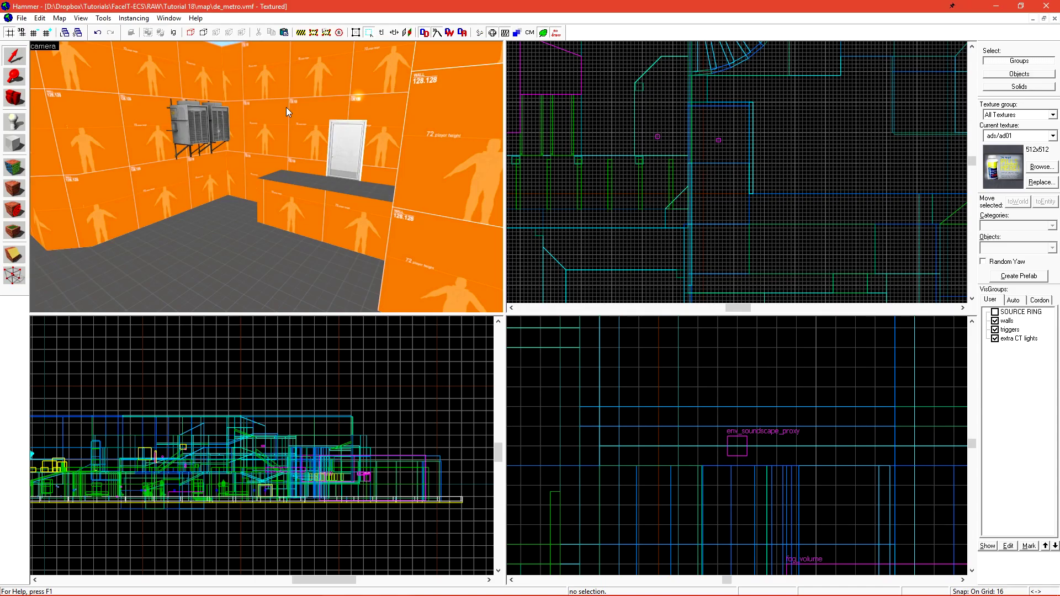
Switch to File Explorer and open soundscapes_assault.txt from the csgo scripts folder in Notepad++
{"action": "key", "text": "super+e"}
{"action": "left_click", "coordinate": [242, 237]}
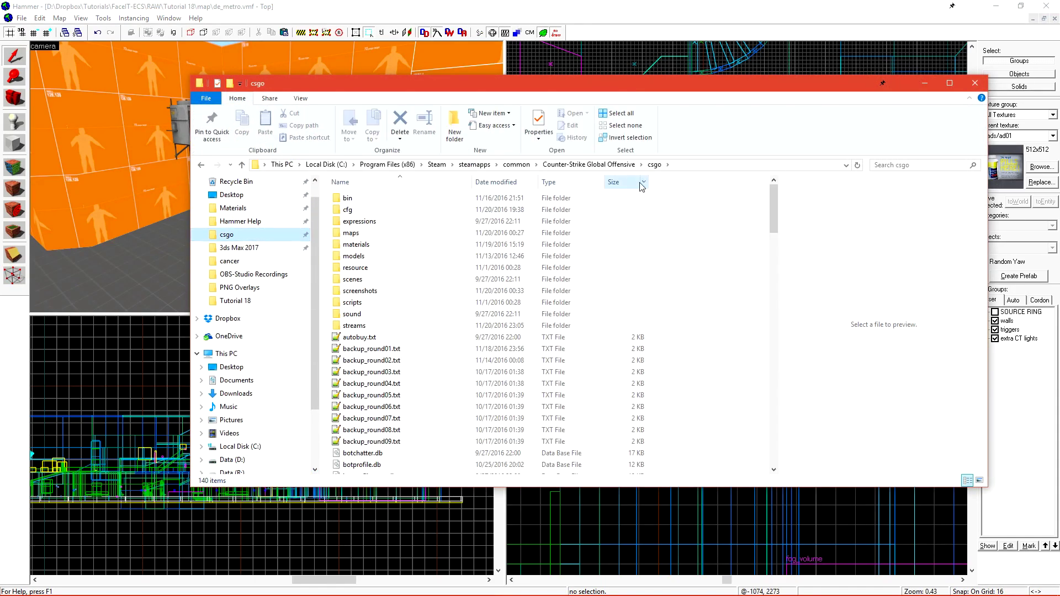
{"action": "double_click", "coordinate": [375, 303]}
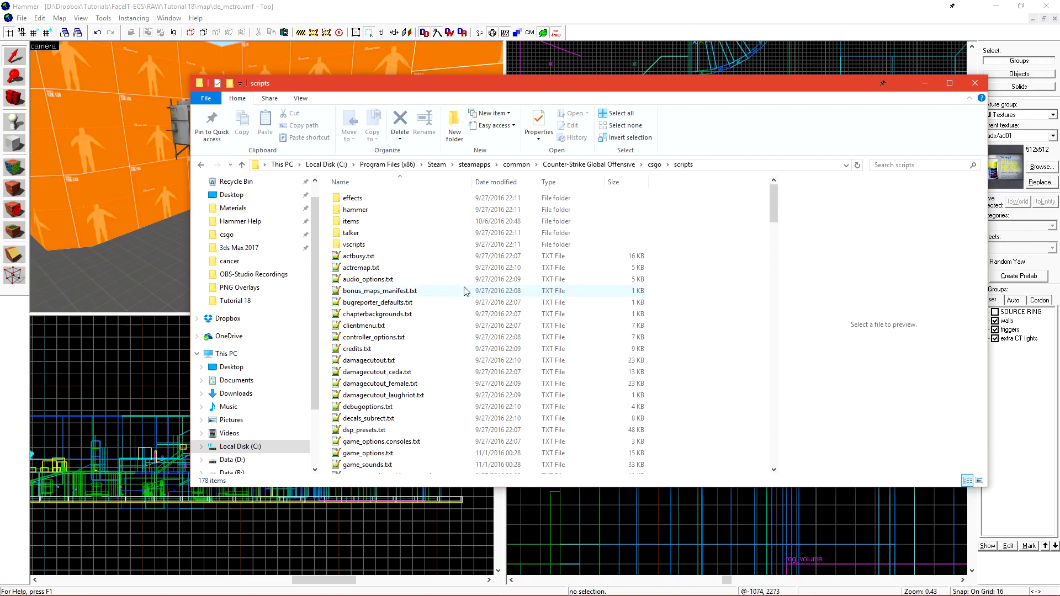
{"action": "left_click_drag", "start_coordinate": [773, 222], "coordinate": [773, 223]}
{"action": "left_click_drag", "start_coordinate": [769, 307], "coordinate": [770, 367]}
{"action": "scroll", "coordinate": [409, 282], "scroll_direction": "down", "scroll_amount": 4}
{"action": "scroll", "coordinate": [399, 330], "scroll_direction": "up", "scroll_amount": 4}
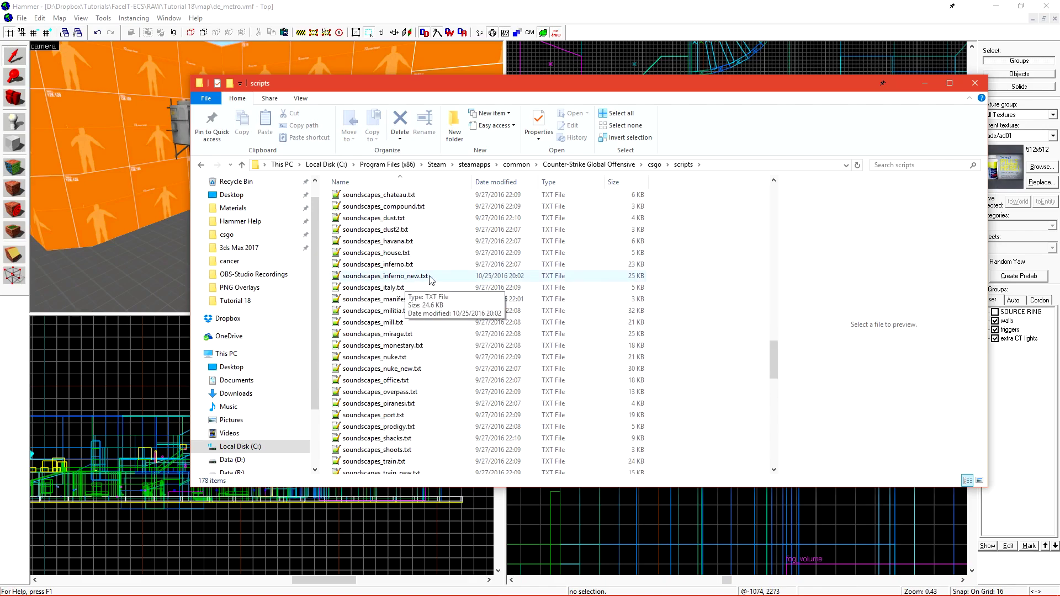
{"action": "scroll", "coordinate": [432, 292], "scroll_direction": "up", "scroll_amount": 5}
{"action": "double_click", "coordinate": [437, 289]}
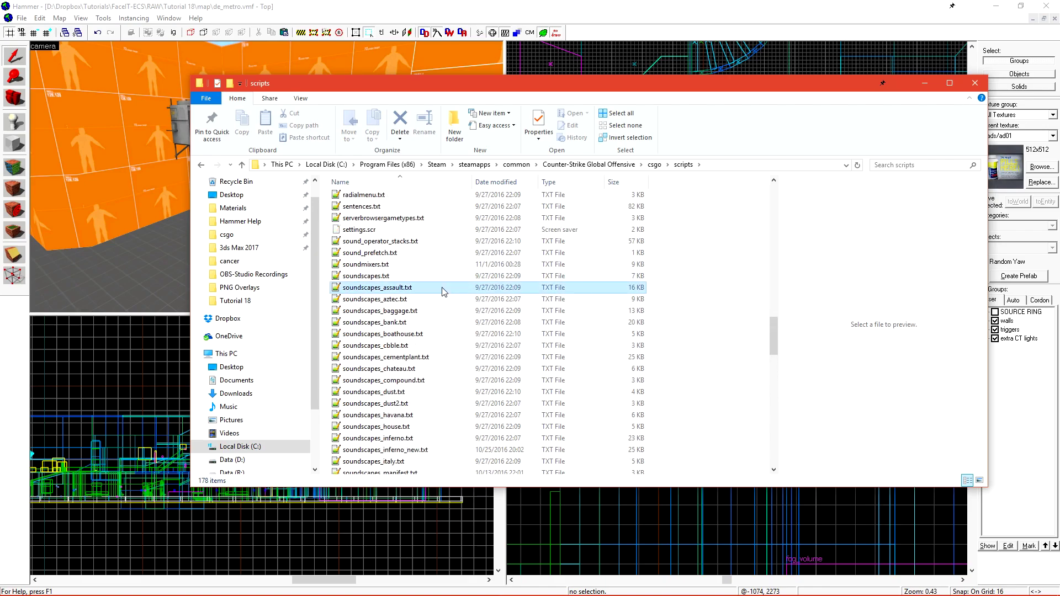
{"action": "left_click_drag", "start_coordinate": [462, 73], "coordinate": [608, 50]}
Examine the random sound blocks of the outdoor soundscape, including wind gusts and planes flying overhead, down to the assault.inside definition
{"action": "scroll", "coordinate": [399, 280], "scroll_direction": "down", "scroll_amount": 9}
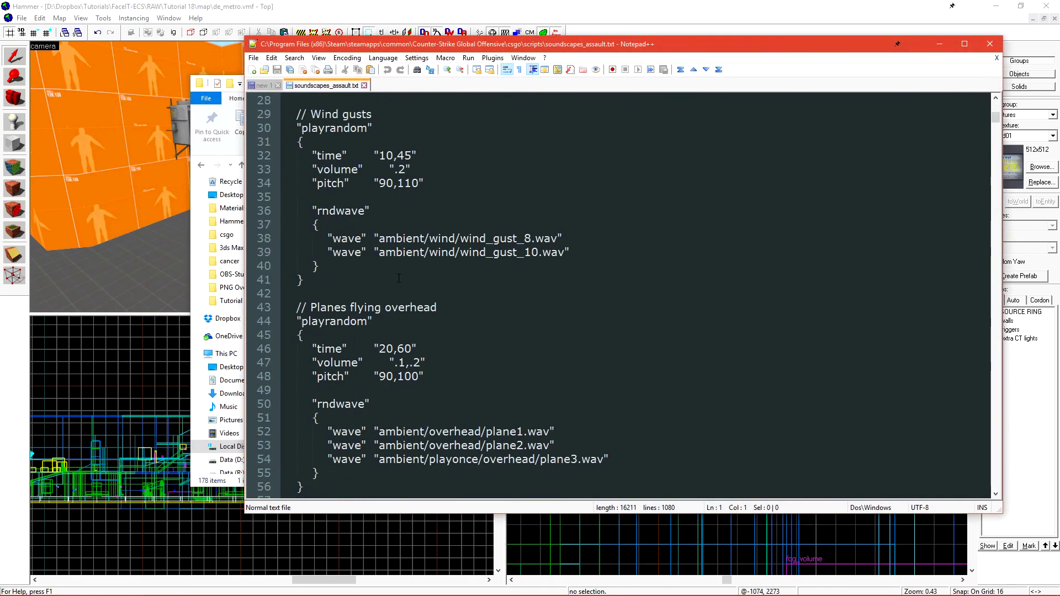
{"action": "left_click", "coordinate": [306, 308]}
{"action": "left_click_drag", "start_coordinate": [306, 308], "coordinate": [432, 307]}
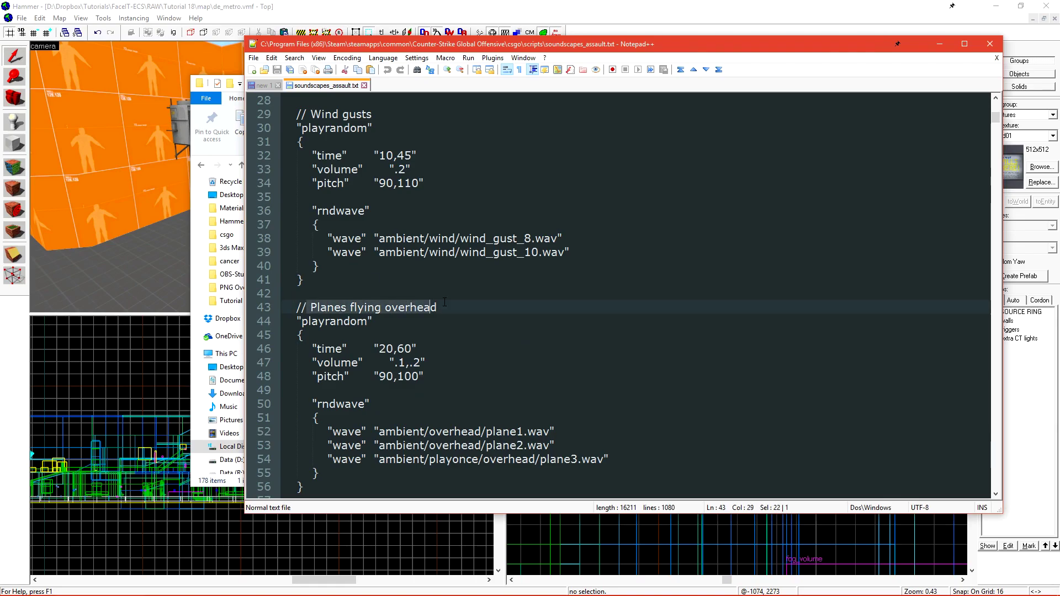
{"action": "scroll", "coordinate": [632, 261], "scroll_direction": "down", "scroll_amount": 13}
{"action": "scroll", "coordinate": [631, 261], "scroll_direction": "down", "scroll_amount": 20}
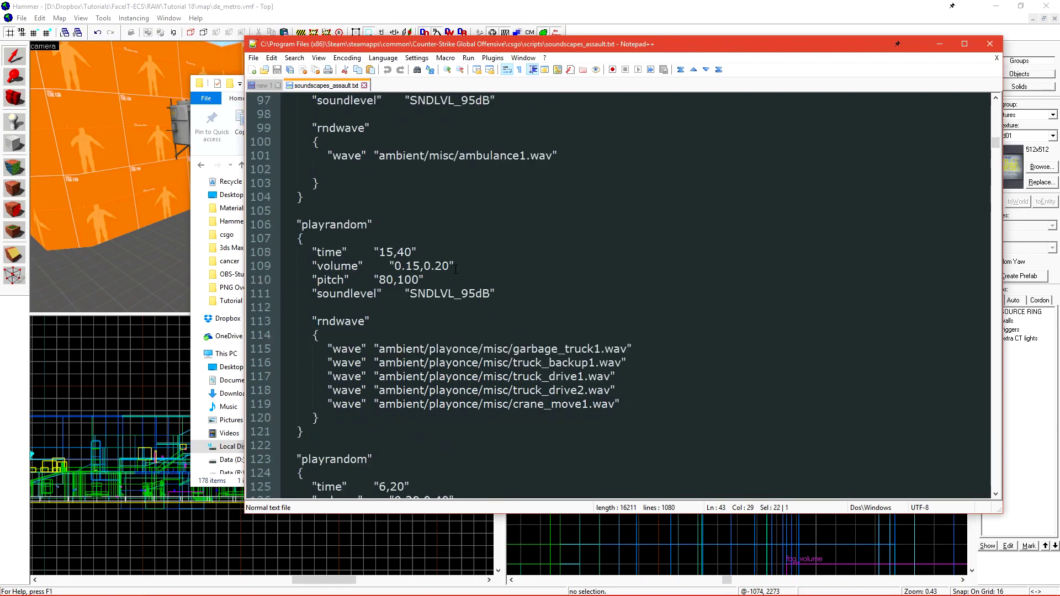
{"action": "scroll", "coordinate": [462, 290], "scroll_direction": "down", "scroll_amount": 11}
{"action": "scroll", "coordinate": [534, 307], "scroll_direction": "up", "scroll_amount": 9}
{"action": "left_click", "coordinate": [534, 307]}
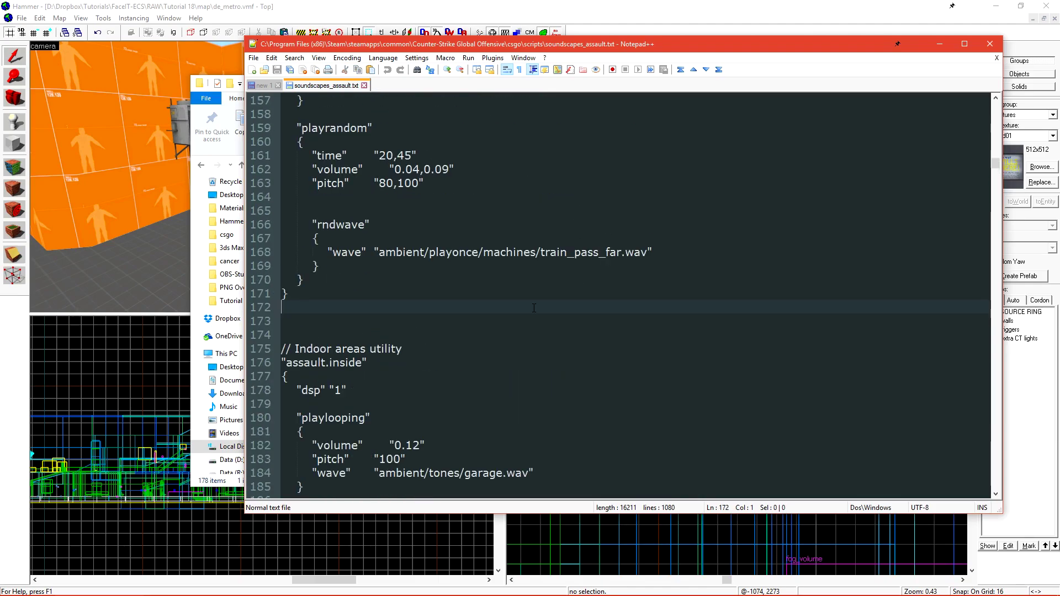
Find the assault.roof definition in the script and examine its reference to assault.outside
{"action": "key", "text": "ctrl+f"}
{"action": "type", "text": "assault.tr"}
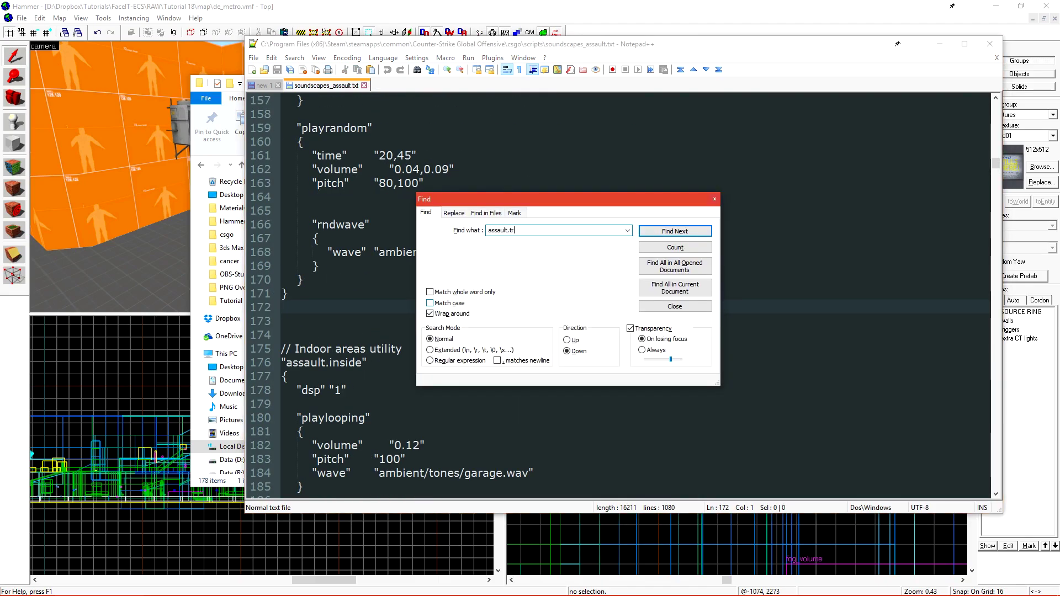
{"action": "key", "text": "Return"}
{"action": "key", "text": "ctrl+c"}
{"action": "key", "text": "Escape"}
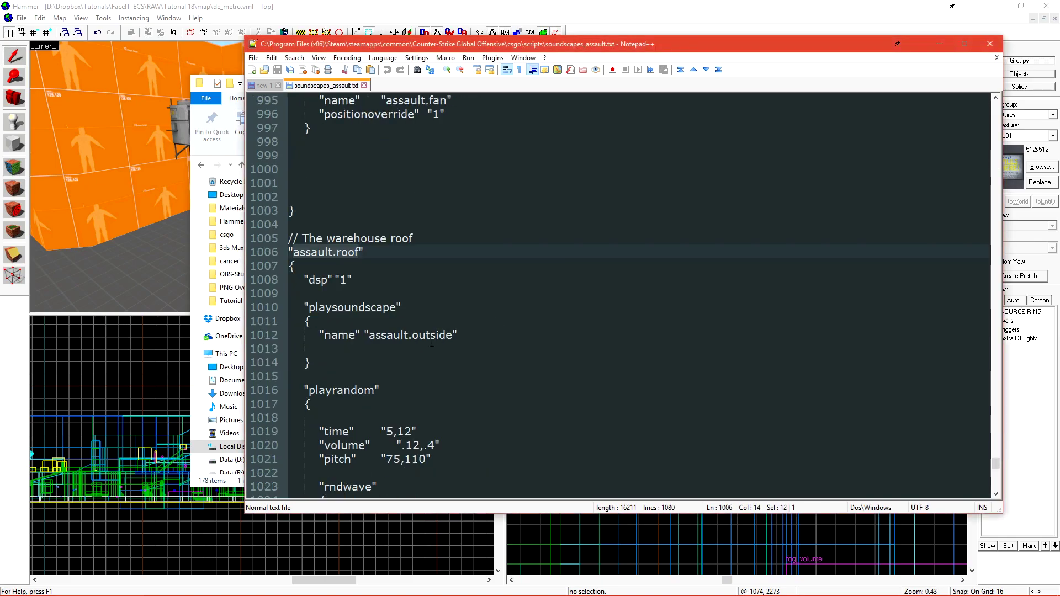
{"action": "left_click_drag", "start_coordinate": [370, 339], "coordinate": [451, 343]}
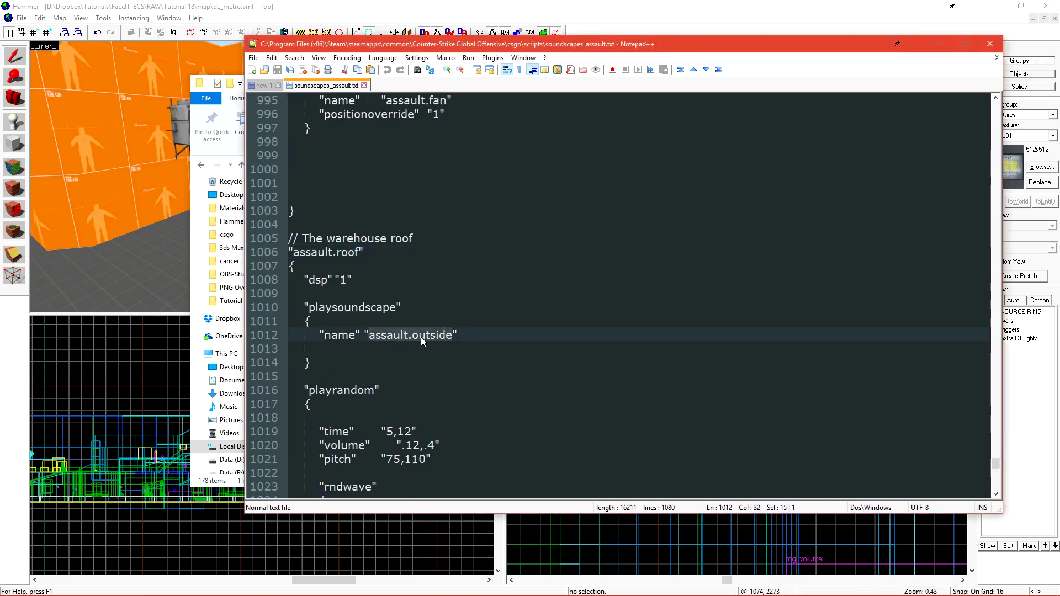
{"action": "left_click", "coordinate": [423, 341]}
Examine the Position 0, 1 and 2 entries of assault.roof for the AC units and vents
{"action": "scroll", "coordinate": [423, 341], "scroll_direction": "down", "scroll_amount": 15}
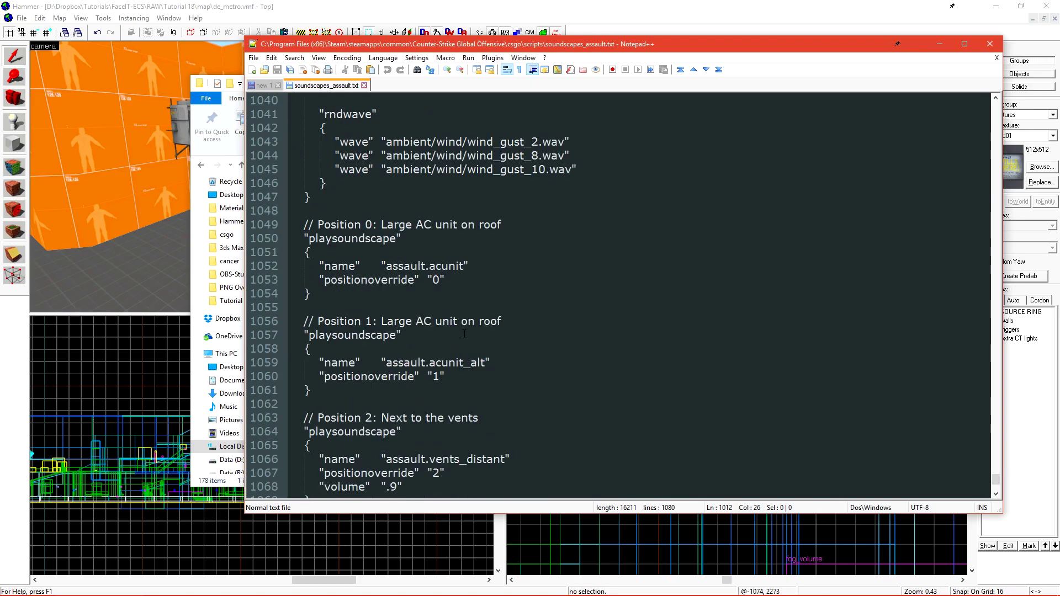
{"action": "left_click_drag", "start_coordinate": [387, 225], "coordinate": [504, 225]}
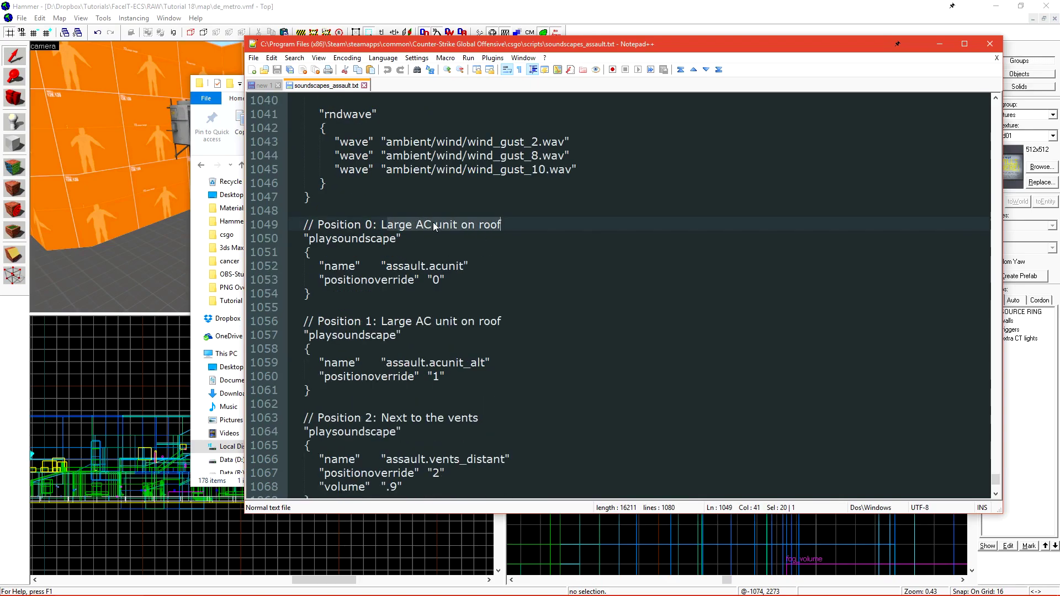
{"action": "left_click_drag", "start_coordinate": [318, 224], "coordinate": [369, 225]}
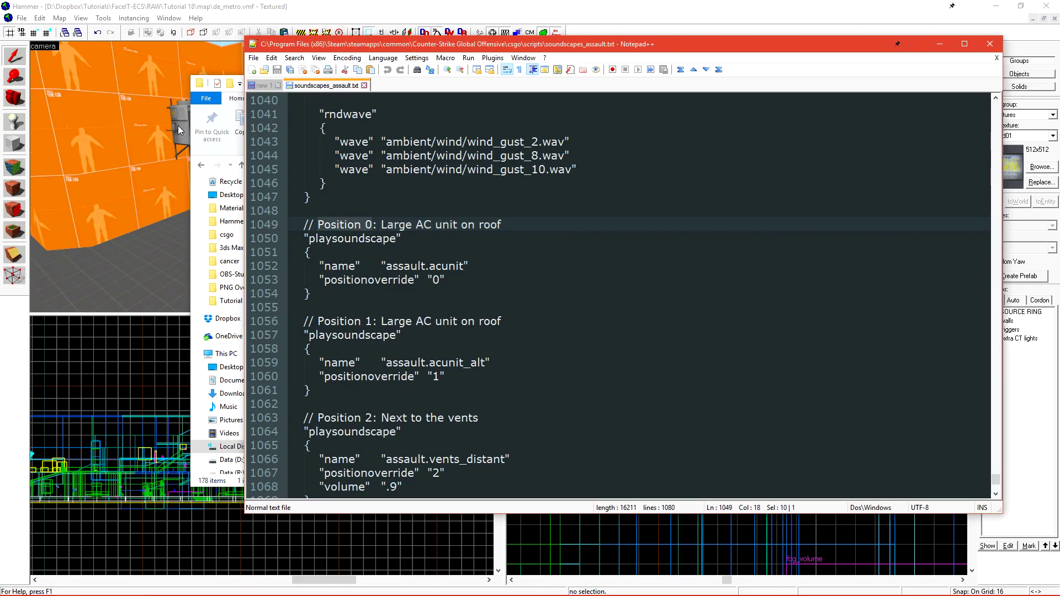
{"action": "scroll", "coordinate": [414, 312], "scroll_direction": "down", "scroll_amount": 2}
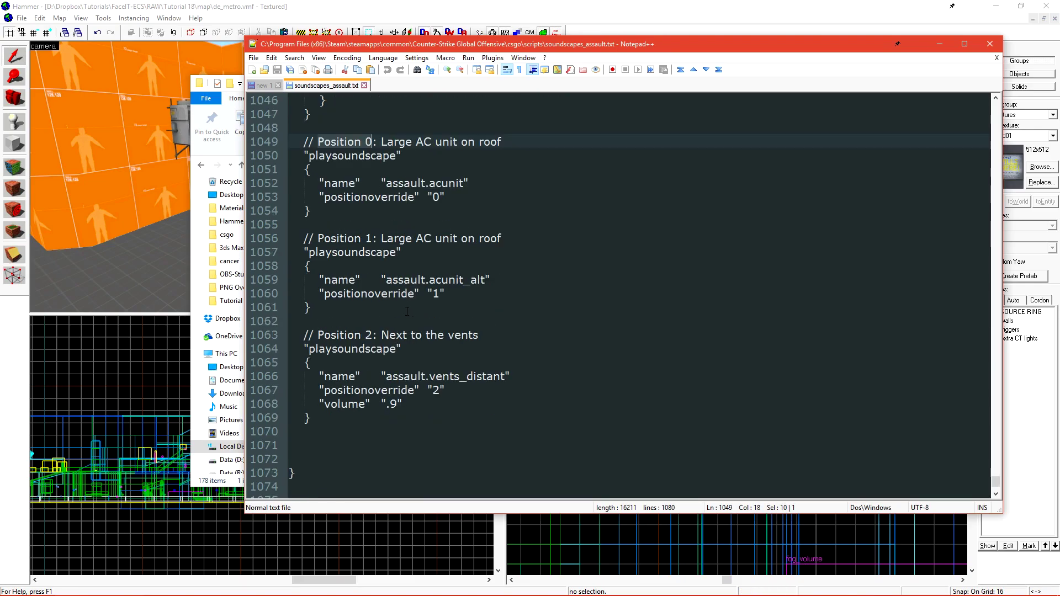
{"action": "left_click_drag", "start_coordinate": [381, 239], "coordinate": [501, 238]}
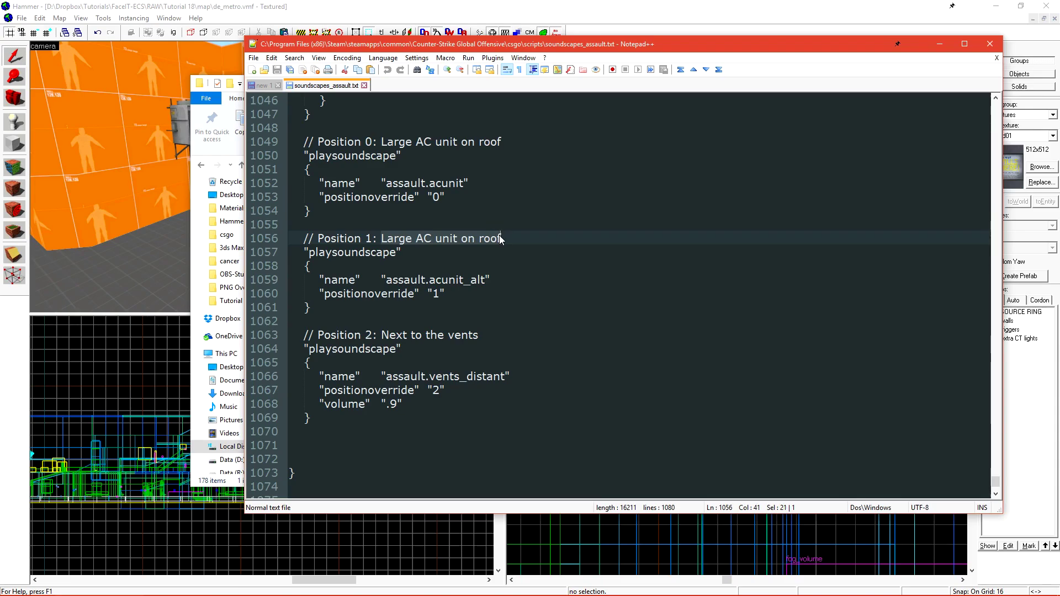
{"action": "left_click_drag", "start_coordinate": [318, 335], "coordinate": [477, 331]}
{"action": "scroll", "coordinate": [365, 226], "scroll_direction": "up", "scroll_amount": 1}
{"action": "left_click_drag", "start_coordinate": [318, 183], "coordinate": [502, 183]}
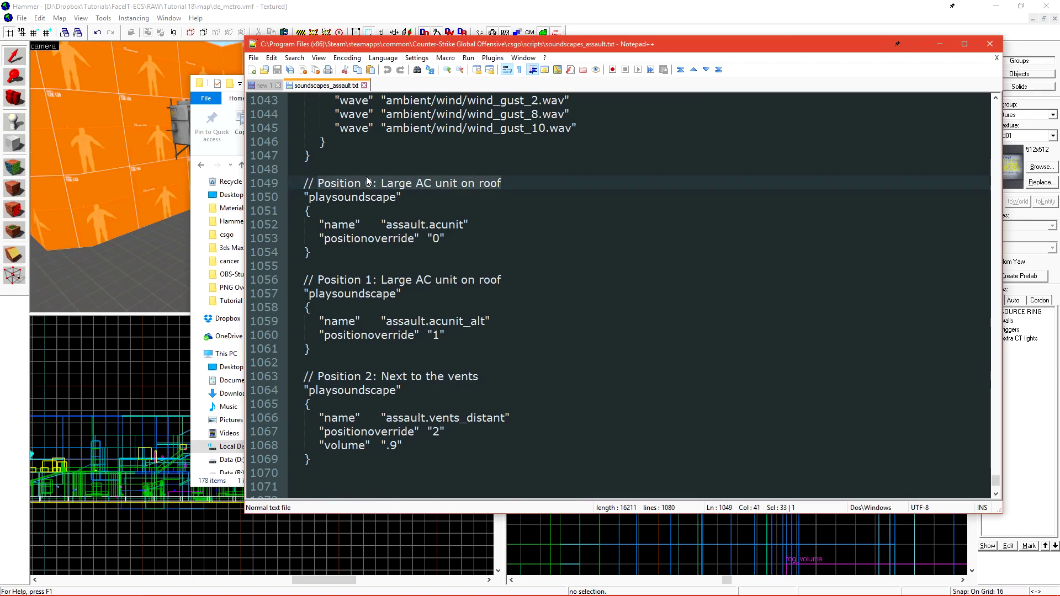
Switch back to Hammer, place a point entity on the ledge in front of the white door and change its class to env_soundscape
{"action": "key", "text": "alt+Tab"}
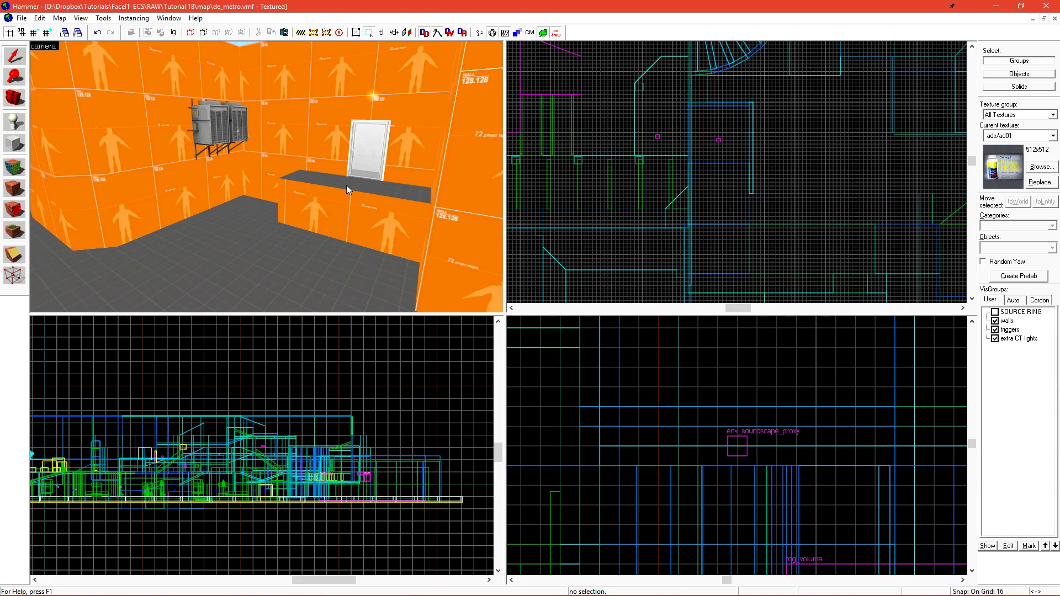
{"action": "key", "text": "shift+e"}
{"action": "left_click", "coordinate": [346, 185]}
{"action": "key", "text": "alt+Return"}
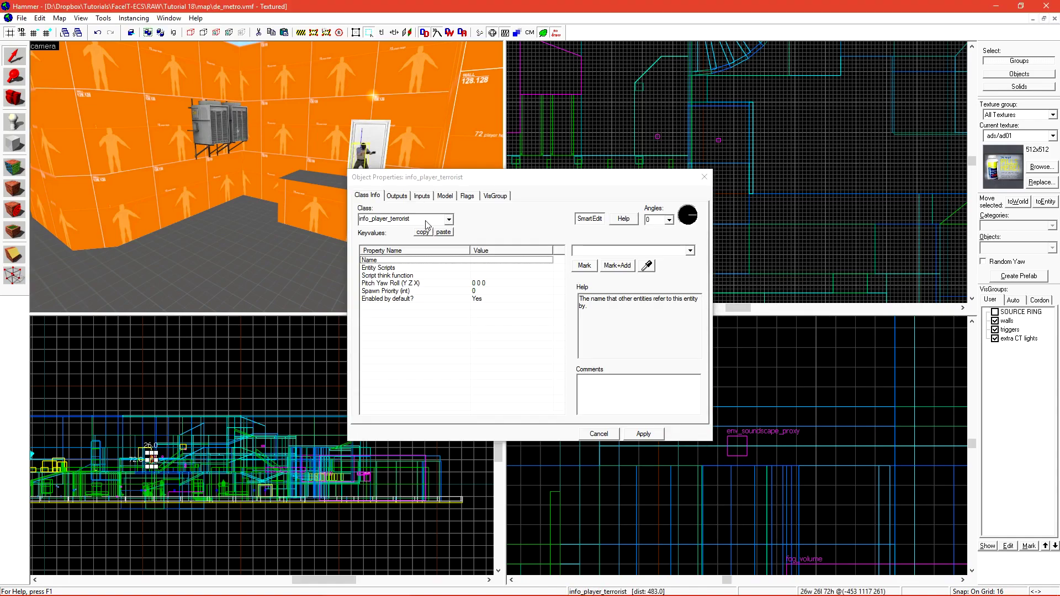
{"action": "double_click", "coordinate": [425, 219]}
{"action": "type", "text": "env_soundscape"}
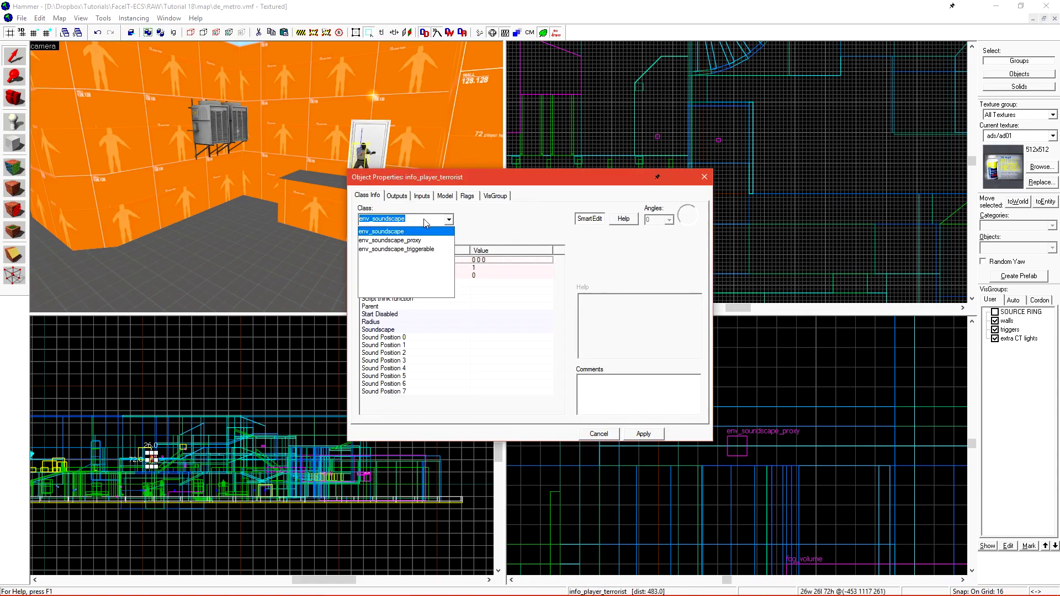
{"action": "key", "text": "Return"}
Name the new env_soundscape entity in front of the white door soundscape_roof
{"action": "left_click", "coordinate": [582, 253]}
{"action": "type", "text": "sou"}
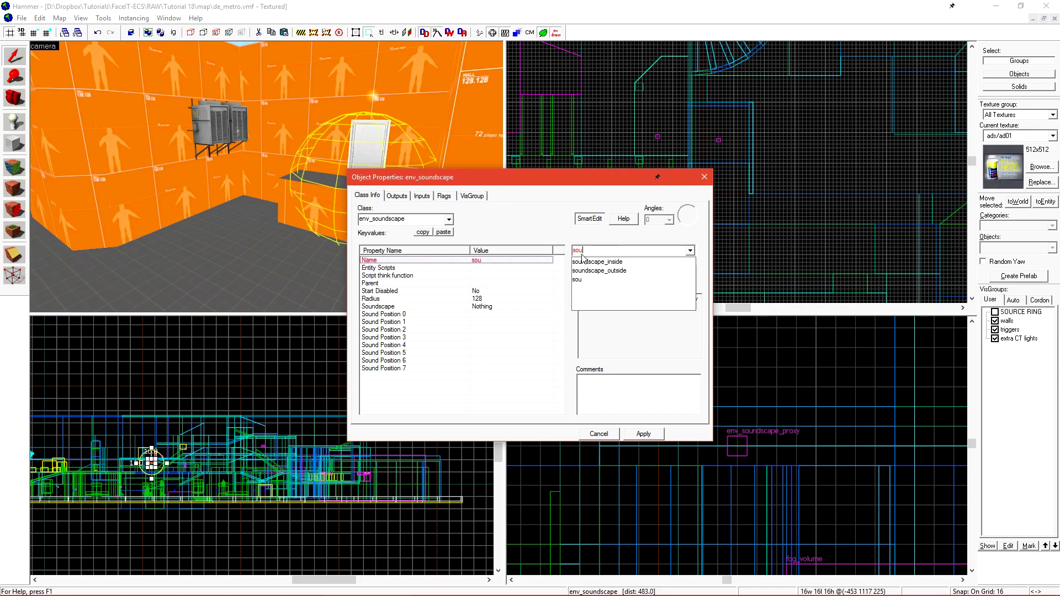
{"action": "type", "text": "ndscape_roof"}
{"action": "key", "text": "Return"}
Set the entity's soundscape to assault.roof, the name used in the script, and apply the change
{"action": "left_click", "coordinate": [414, 307]}
{"action": "mouse_move", "coordinate": [156, 595]}
{"action": "left_click", "coordinate": [99, 585]}
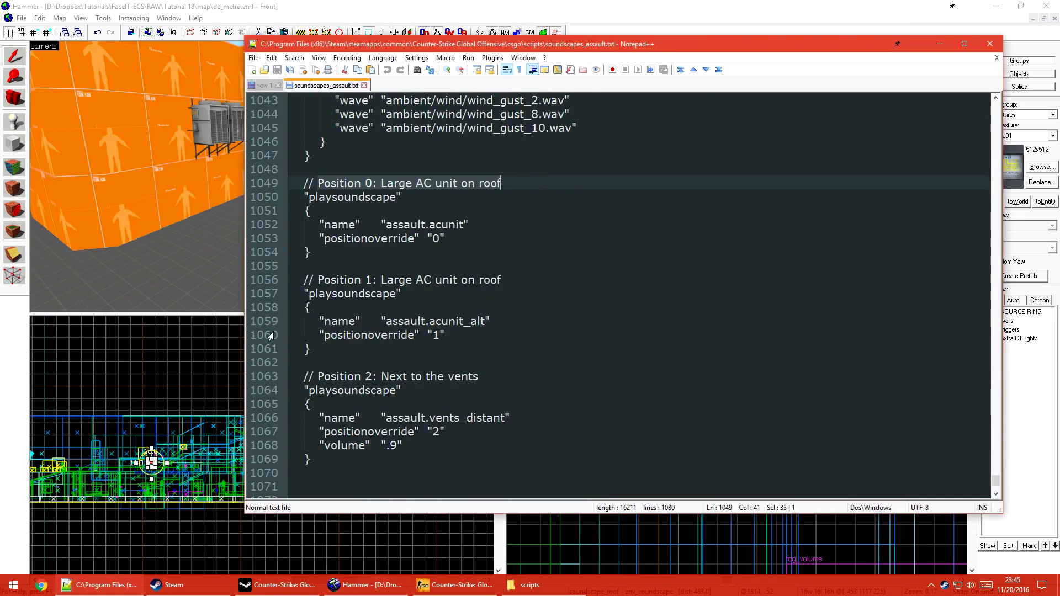
{"action": "left_click", "coordinate": [262, 85]}
{"action": "left_click", "coordinate": [491, 3]}
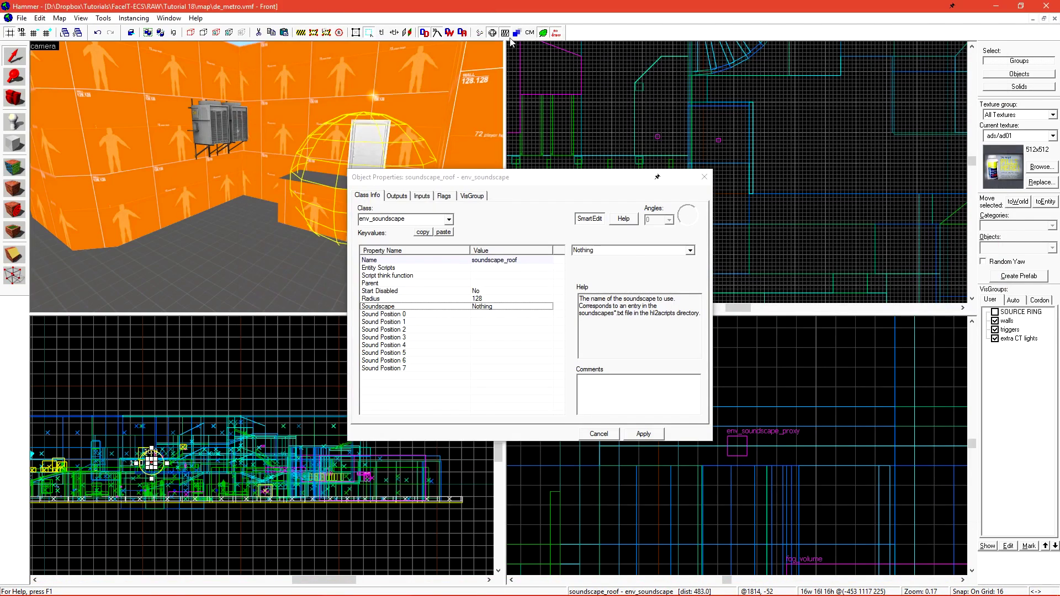
{"action": "double_click", "coordinate": [638, 250]}
{"action": "key", "text": "ctrl+v"}
{"action": "left_click", "coordinate": [649, 439]}
Compare the Sound Position 0, 1 and 2 properties with the AC unit and vent positions of assault.roof in the script
{"action": "left_click", "coordinate": [387, 314]}
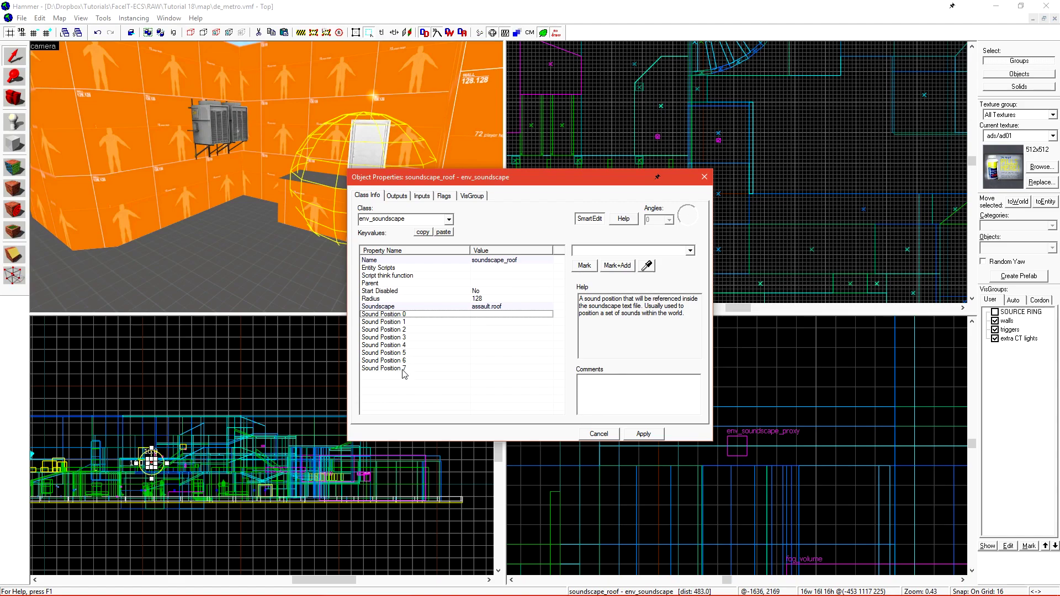
{"action": "left_click", "coordinate": [402, 330]}
{"action": "left_click", "coordinate": [406, 315]}
{"action": "left_click", "coordinate": [415, 325]}
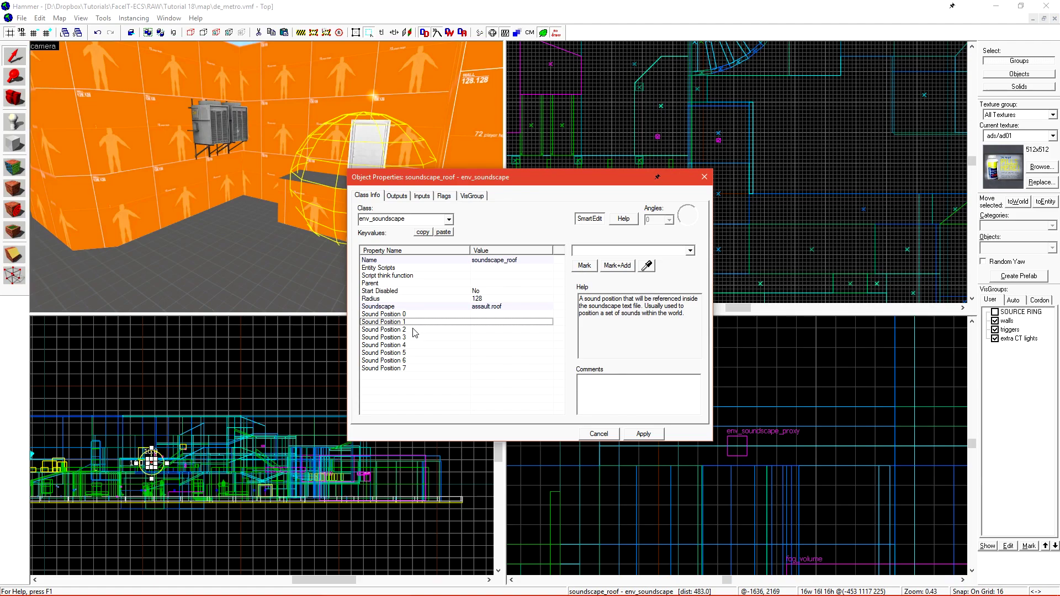
{"action": "left_click", "coordinate": [416, 331]}
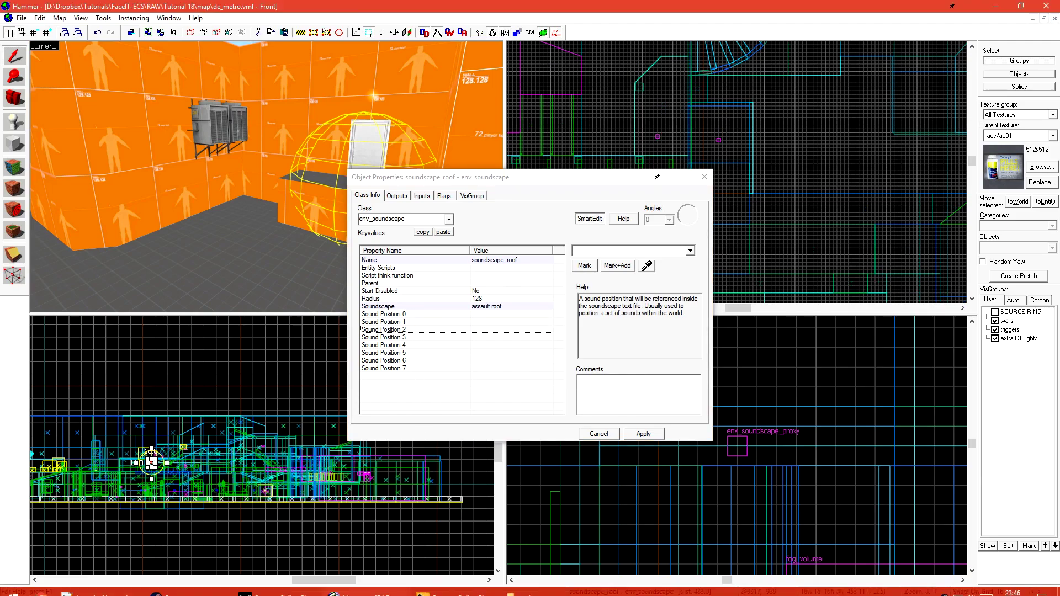
{"action": "left_click", "coordinate": [111, 585]}
{"action": "left_click_drag", "start_coordinate": [653, 257], "coordinate": [609, 199]}
{"action": "left_click", "coordinate": [707, 225]}
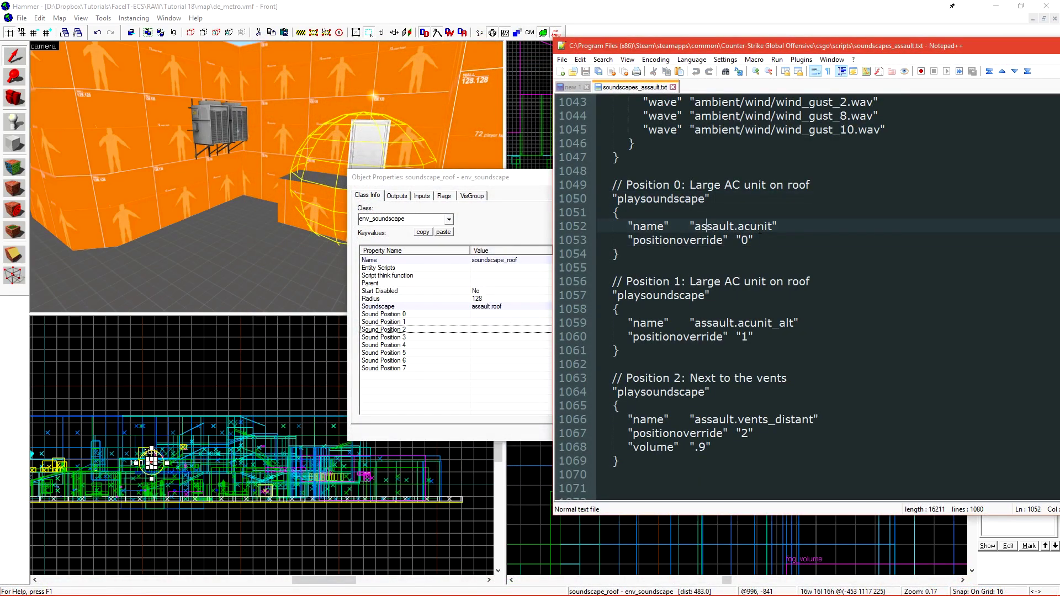
{"action": "left_click", "coordinate": [435, 314]}
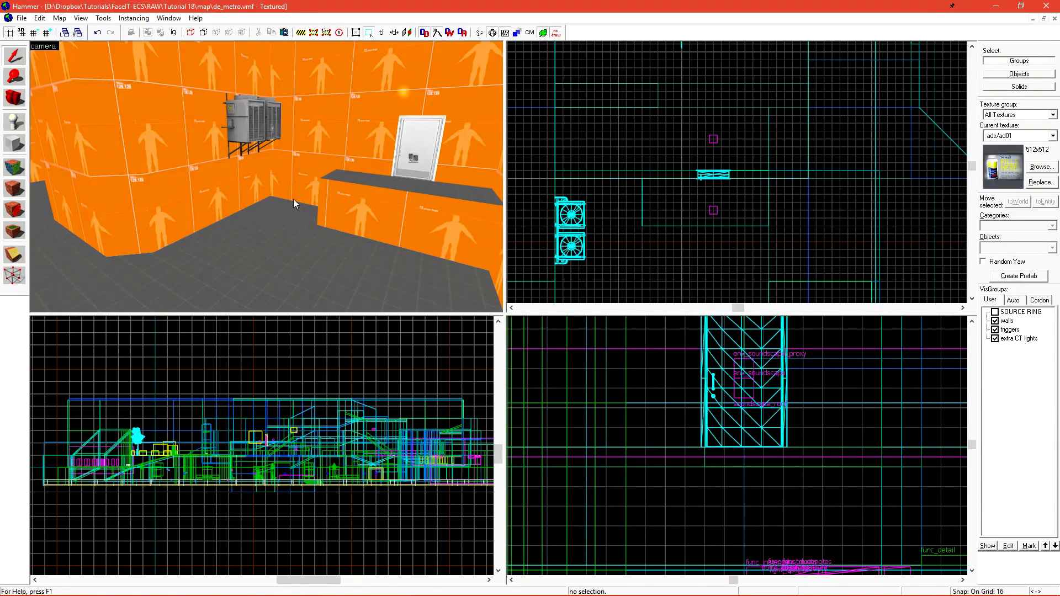
Place a point entity on the floor below the door ledge and change its class to info_target
{"action": "key", "text": "shift+e"}
{"action": "left_click", "coordinate": [338, 266]}
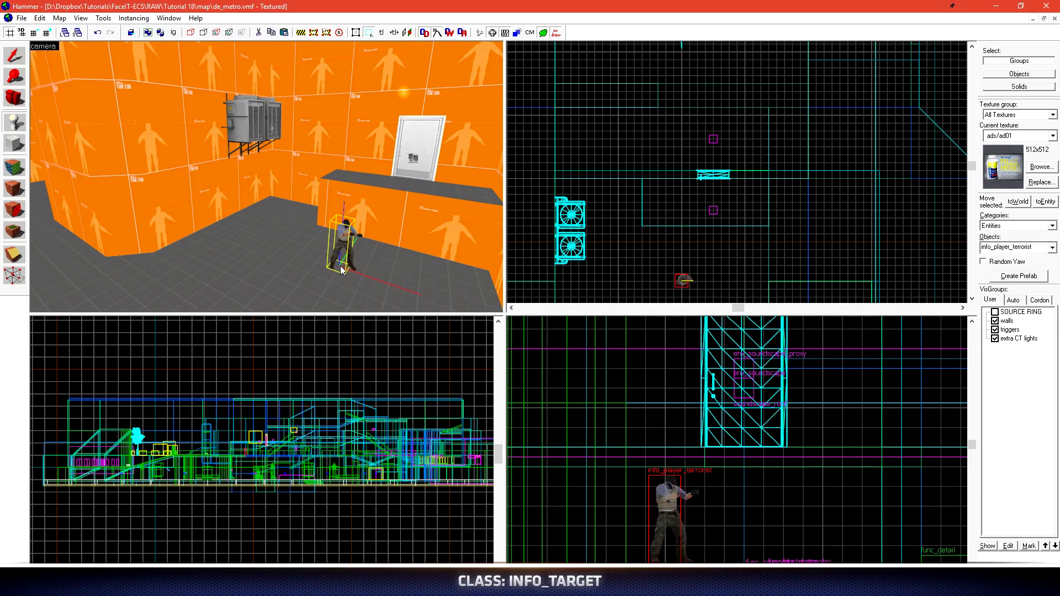
{"action": "key", "text": "alt+Return"}
{"action": "type", "text": "info_target"}
{"action": "key", "text": "Return"}
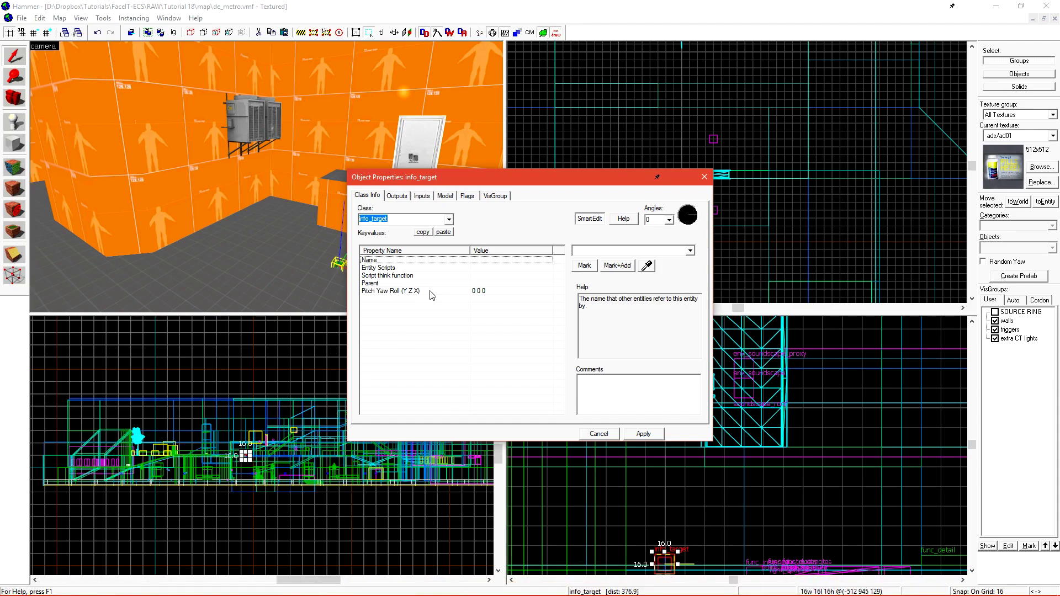
Name the info_target SS_roof_AC_POS_0 and move it right in front of the AC unit on the wall
{"action": "left_click", "coordinate": [616, 250]}
{"action": "type", "text": "SS"}
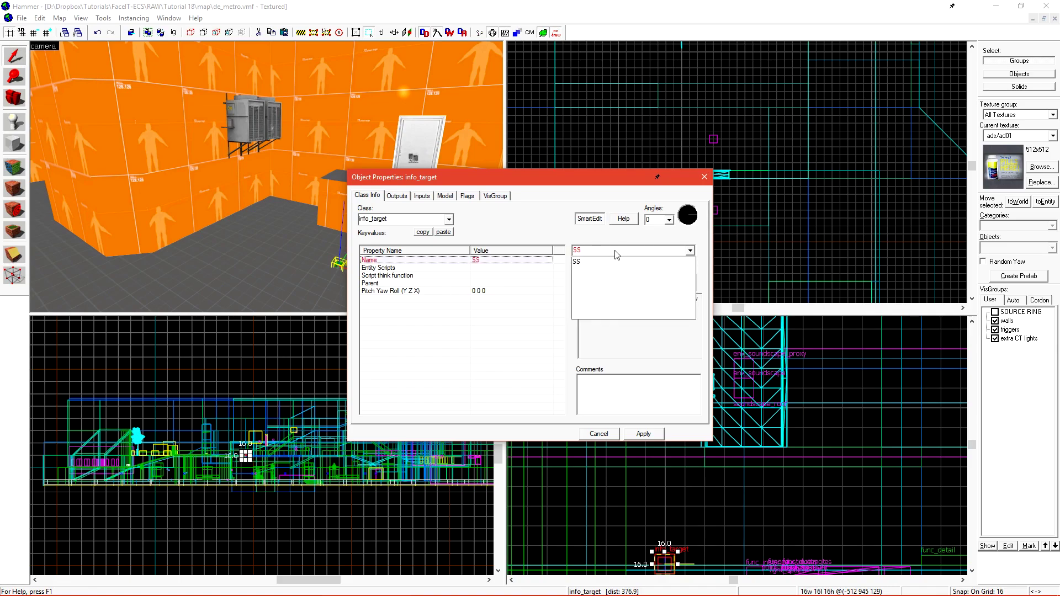
{"action": "type", "text": "_roof_AC_POS_0"}
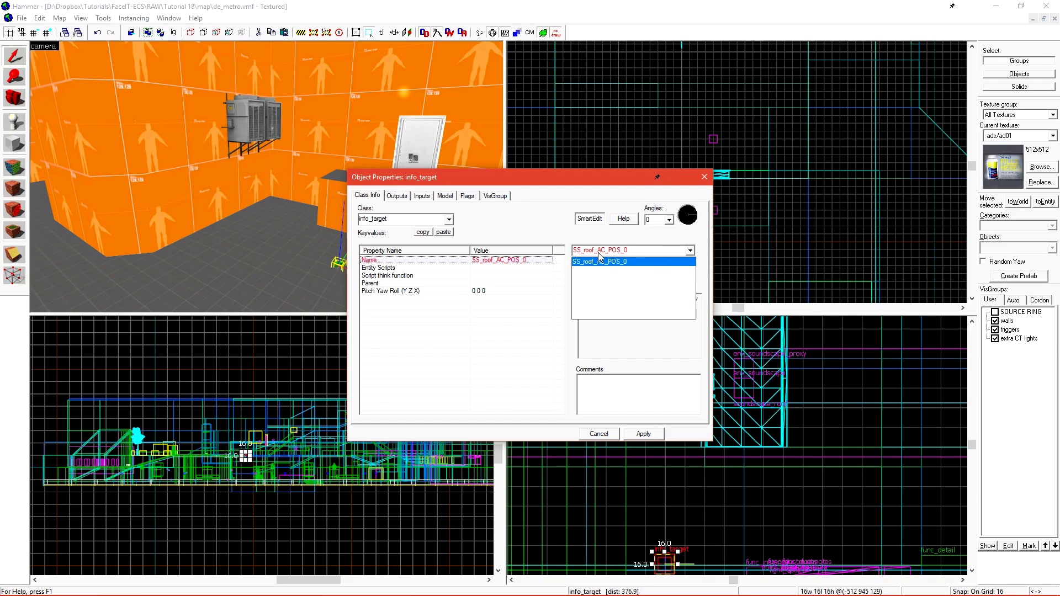
{"action": "left_click", "coordinate": [643, 434]}
{"action": "left_click", "coordinate": [643, 434]}
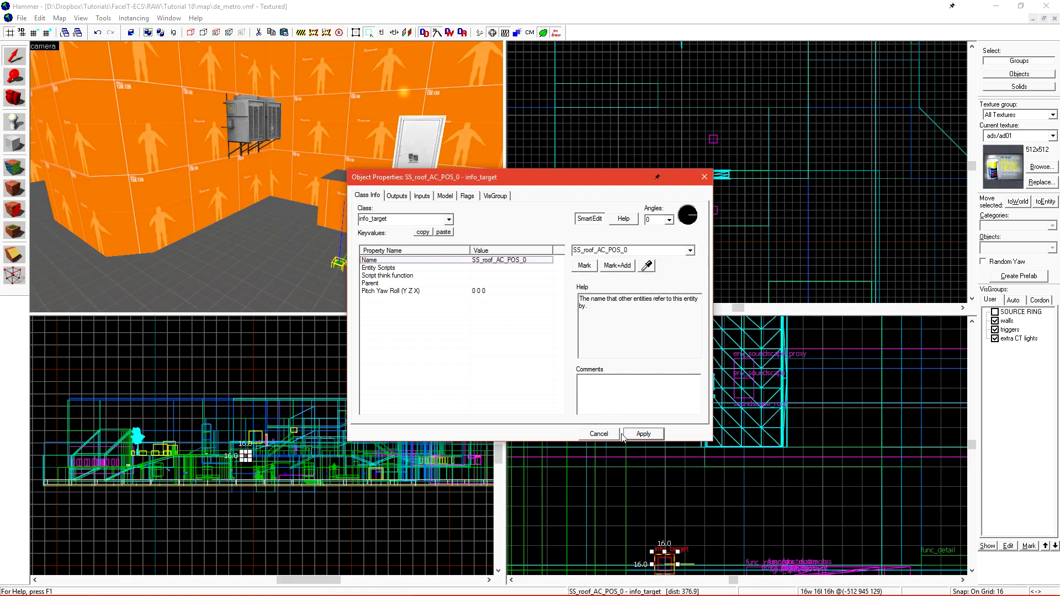
{"action": "left_click", "coordinate": [614, 434]}
{"action": "scroll", "coordinate": [644, 572], "scroll_direction": "down", "scroll_amount": 2}
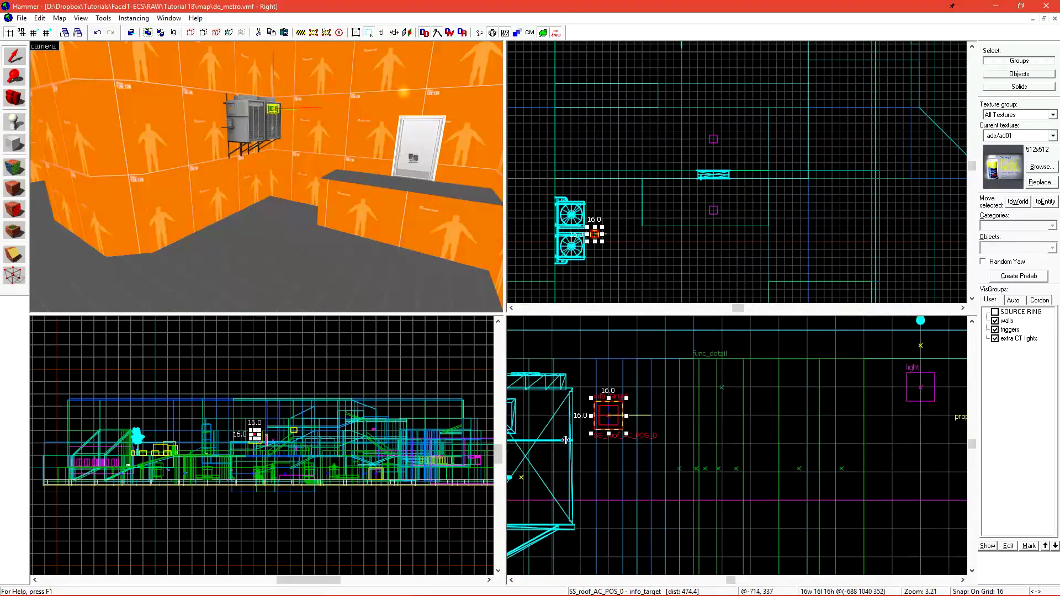
{"action": "left_click_drag", "start_coordinate": [606, 423], "coordinate": [606, 474]}
Assign SS_roof_AC_POS_0 as Sound Position 0 of the soundscape_roof entity by picking the target in the 3D view
{"action": "double_click", "coordinate": [416, 159]}
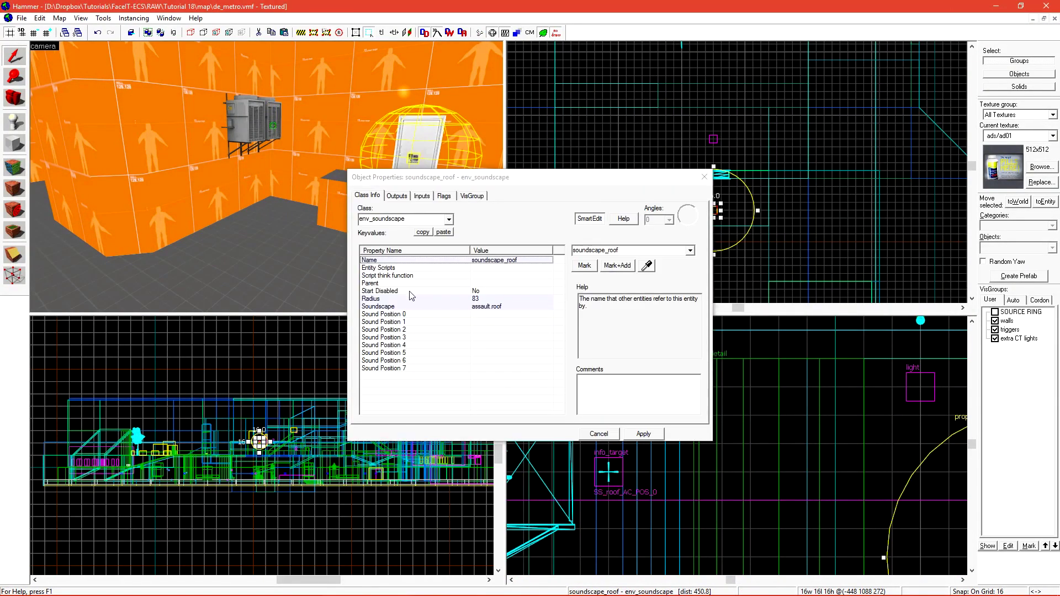
{"action": "left_click", "coordinate": [390, 314]}
{"action": "left_click", "coordinate": [647, 265]}
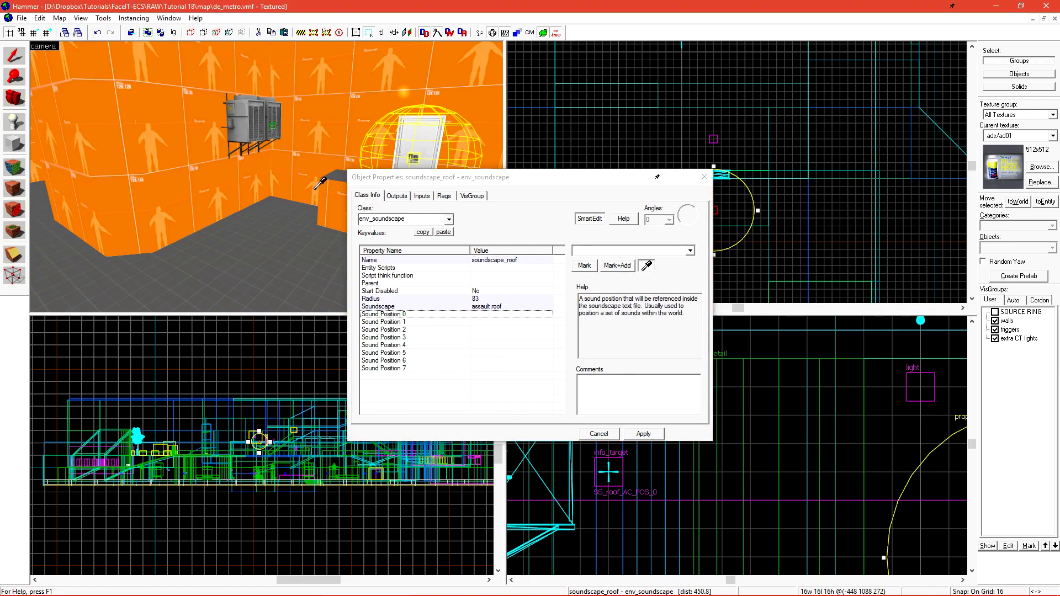
{"action": "left_click", "coordinate": [273, 126]}
{"action": "left_click", "coordinate": [643, 434]}
{"action": "left_click", "coordinate": [600, 434]}
{"action": "left_click", "coordinate": [625, 130]}
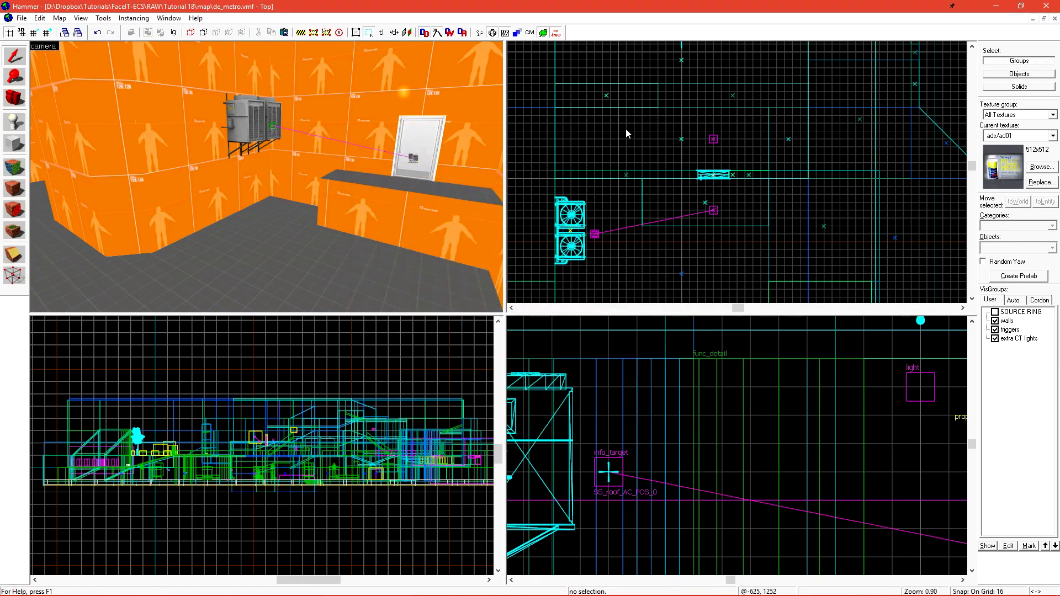
Examine the roof area around the AC unit target and the soundscape_roof entity linked to it
{"action": "scroll", "coordinate": [428, 165], "scroll_direction": "up", "scroll_amount": 1}
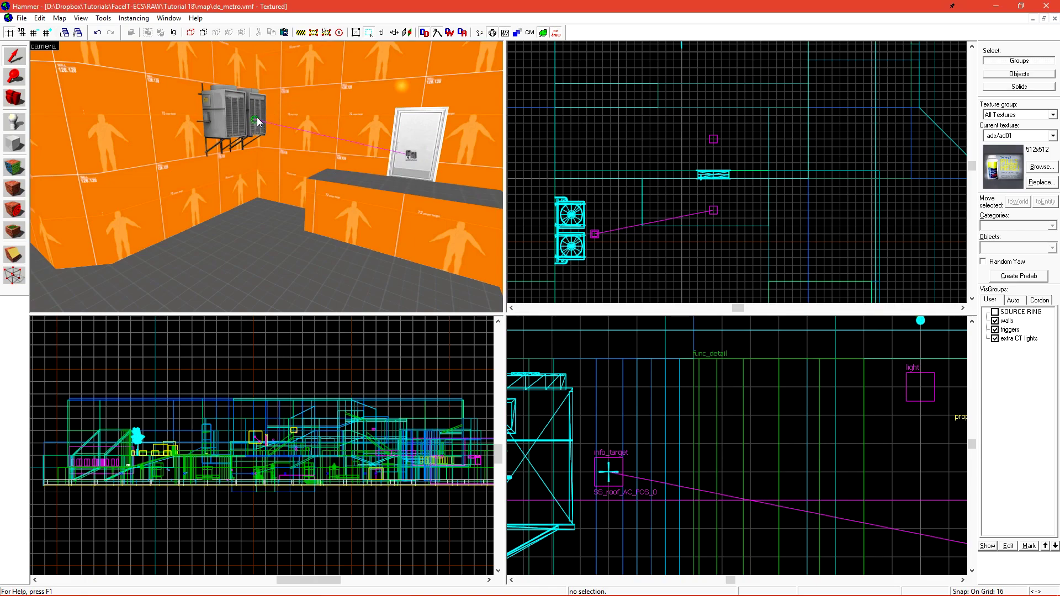
{"action": "key", "text": "z"}
{"action": "key", "text": "s"}
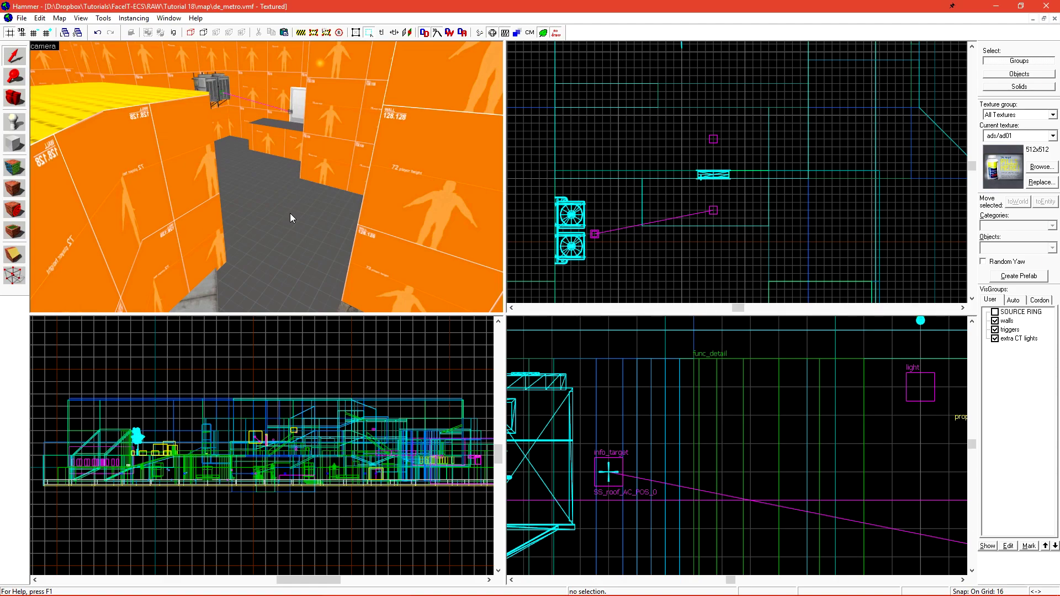
{"action": "key", "text": "z"}
{"action": "key", "text": "w"}
{"action": "left_click", "coordinate": [267, 176]}
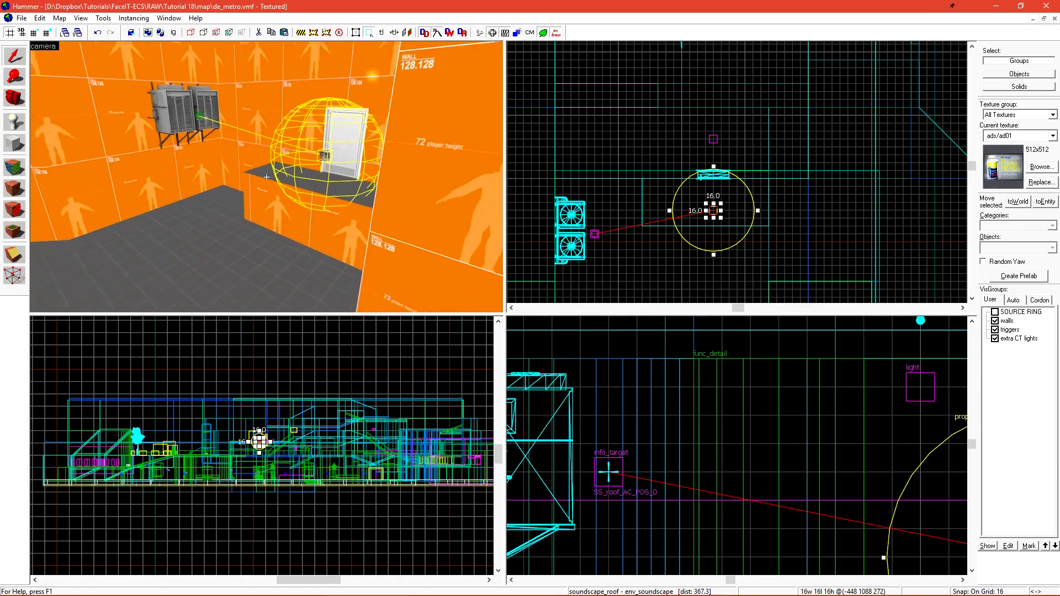
{"action": "key", "text": "z"}
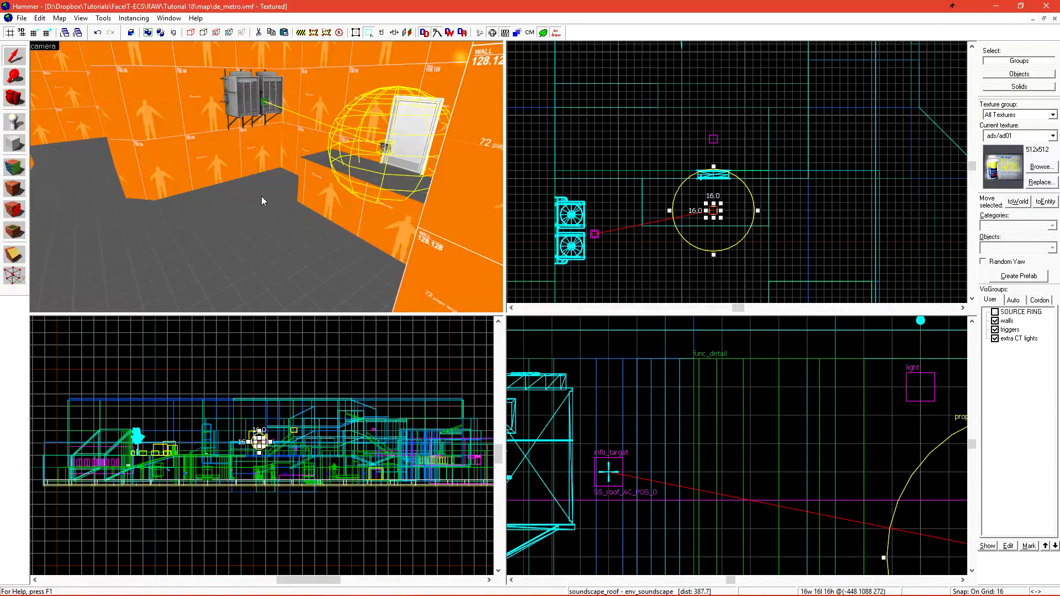
Try to duplicate the soundscape_roof entity further along the roof area away from the door
{"action": "left_click_drag", "start_coordinate": [713, 211], "coordinate": [713, 274], "text": "shift"}
{"action": "middle_click_drag", "start_coordinate": [753, 229], "coordinate": [751, 176]}
{"action": "left_click_drag", "start_coordinate": [711, 220], "coordinate": [710, 283], "text": "shift"}
{"action": "left_click", "coordinate": [386, 148], "text": "ctrl"}
{"action": "left_click", "coordinate": [326, 164], "text": "ctrl"}
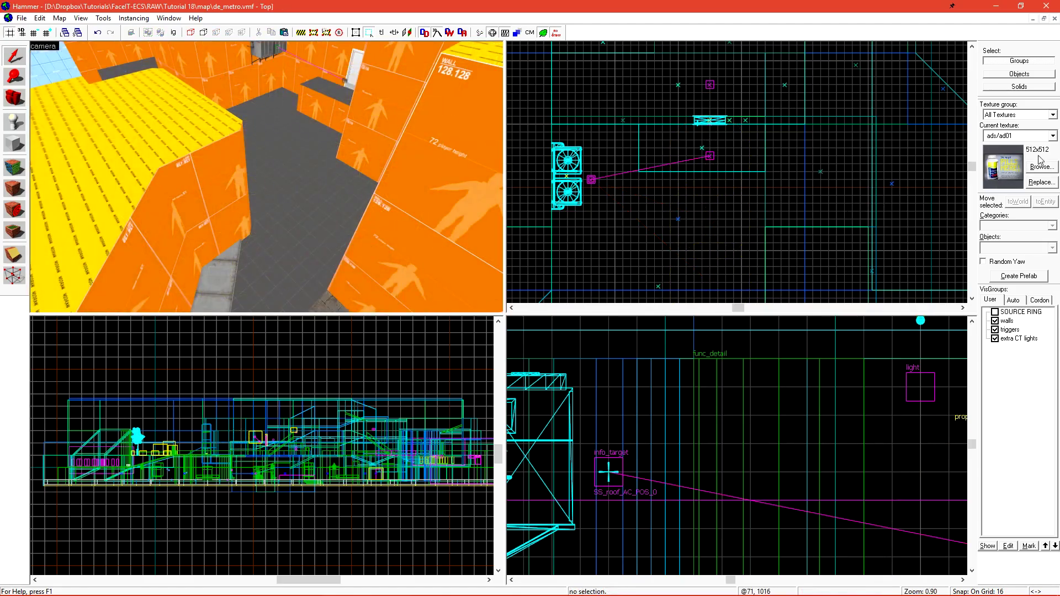
Search the textures for trigger and make tools/toolstrigger the current texture
{"action": "left_click", "coordinate": [1039, 168]}
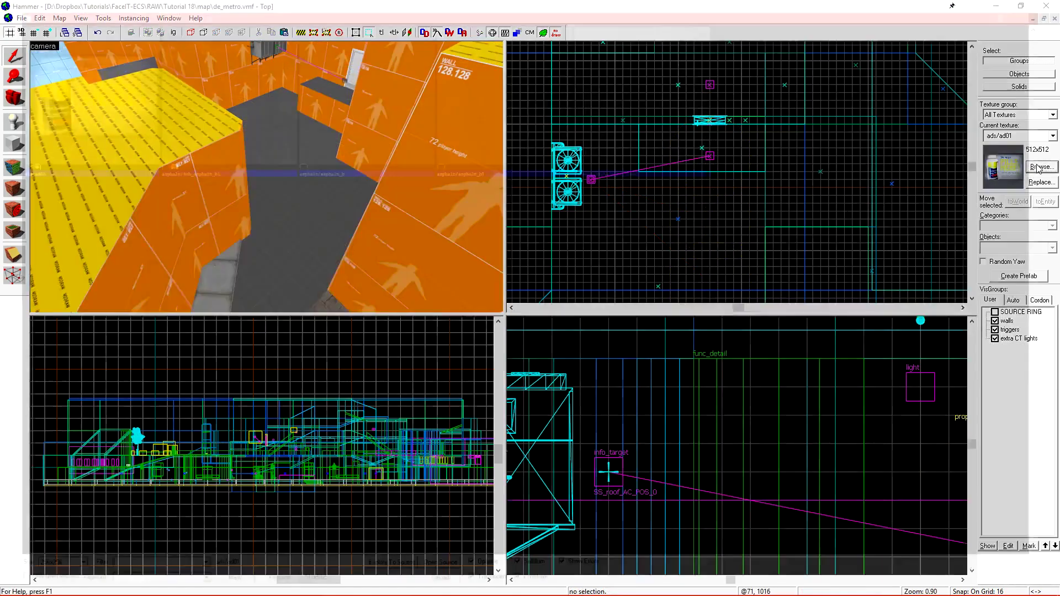
{"action": "type", "text": "trigger"}
{"action": "double_click", "coordinate": [182, 46]}
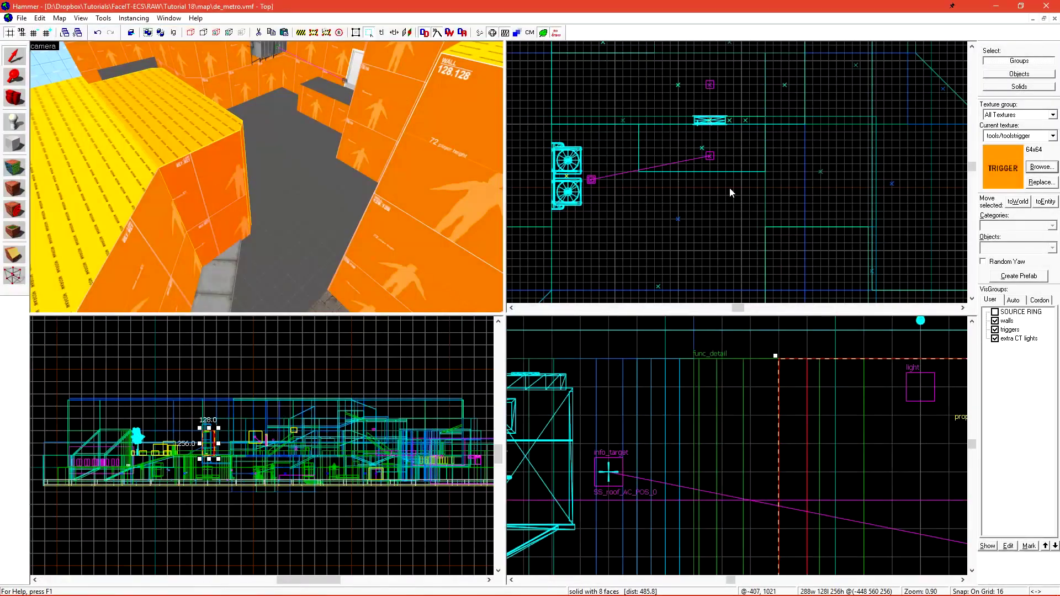
Create a trigger brush across the roof area in front of the door and resize it to 928 by 272, 256 units high
{"action": "scroll", "coordinate": [720, 210], "scroll_direction": "up", "scroll_amount": 4}
{"action": "scroll", "coordinate": [700, 238], "scroll_direction": "up", "scroll_amount": 2}
{"action": "left_click_drag", "start_coordinate": [663, 243], "coordinate": [843, 112]}
{"action": "key", "text": "Return"}
{"action": "key", "text": "shift+s"}
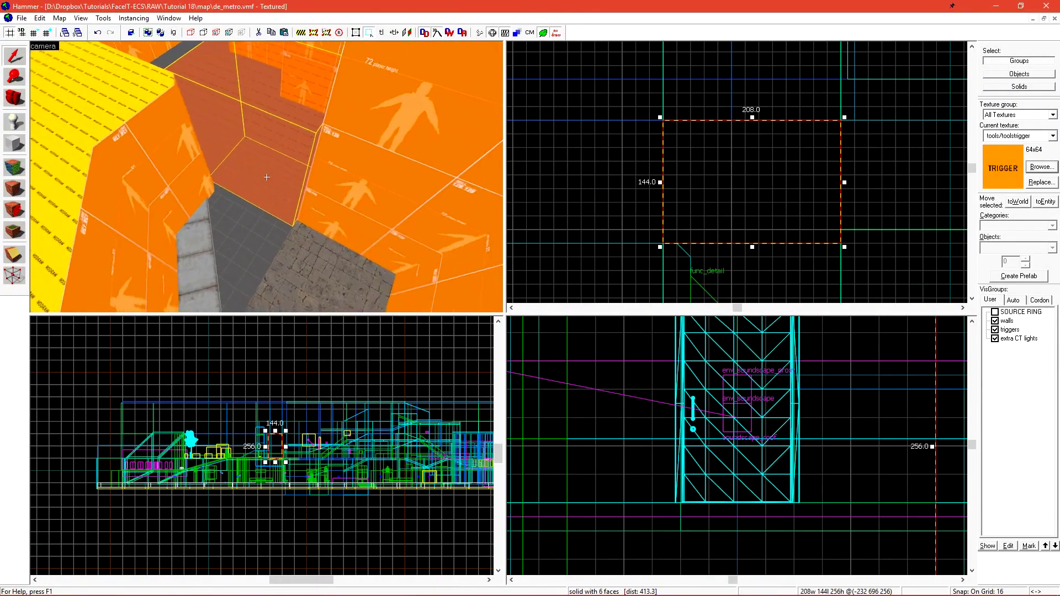
{"action": "scroll", "coordinate": [883, 193], "scroll_direction": "down", "scroll_amount": 6}
{"action": "left_click_drag", "start_coordinate": [860, 196], "coordinate": [713, 201]}
{"action": "left_click_drag", "start_coordinate": [810, 210], "coordinate": [810, 239]}
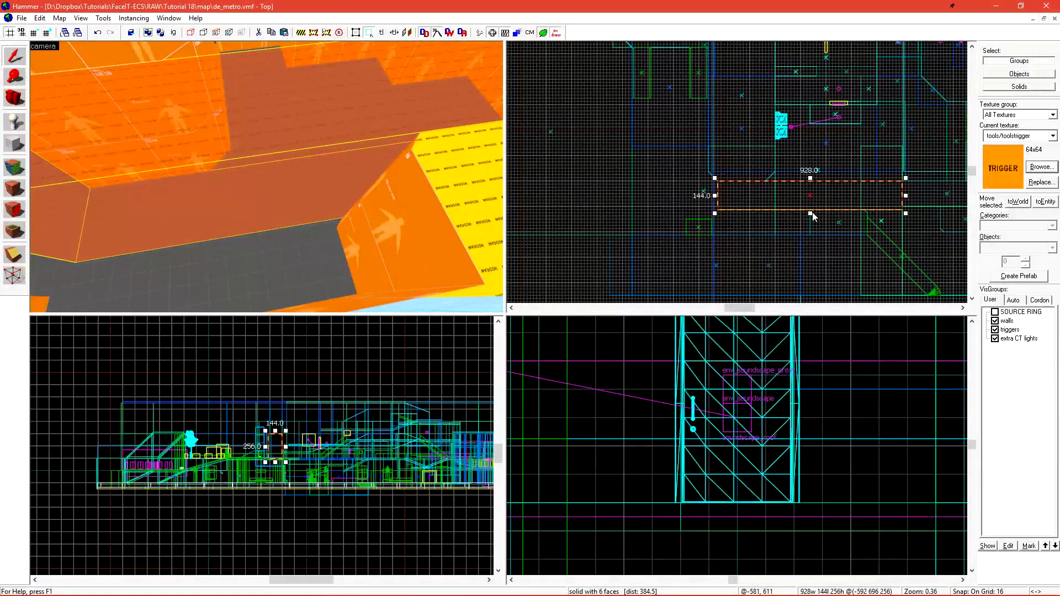
Tie the trigger brush to an entity of class trigger_soundscape
{"action": "key", "text": "z"}
{"action": "key", "text": "ctrl+t"}
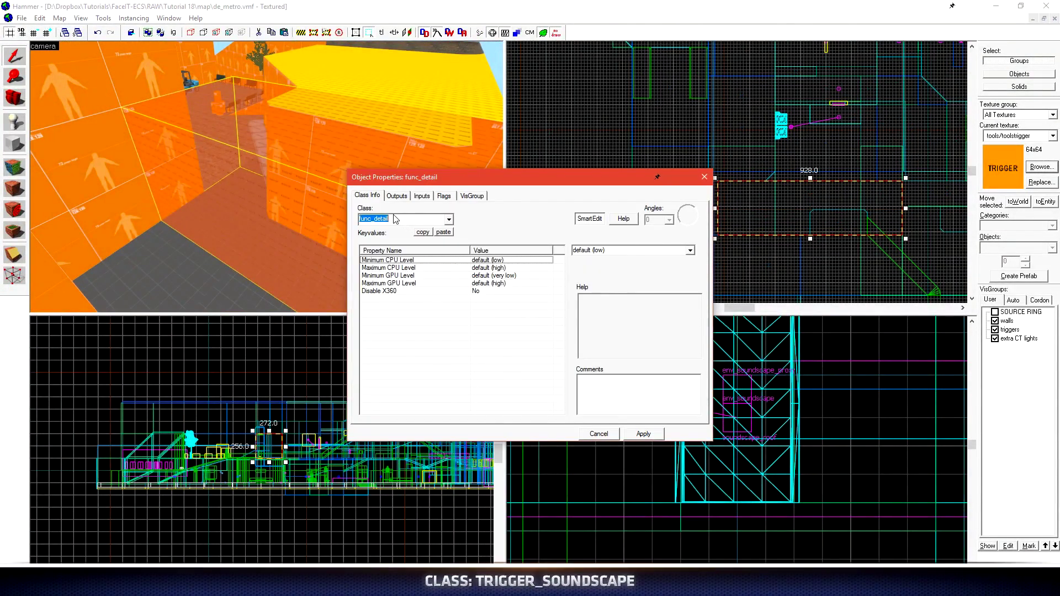
{"action": "type", "text": "triggersou"}
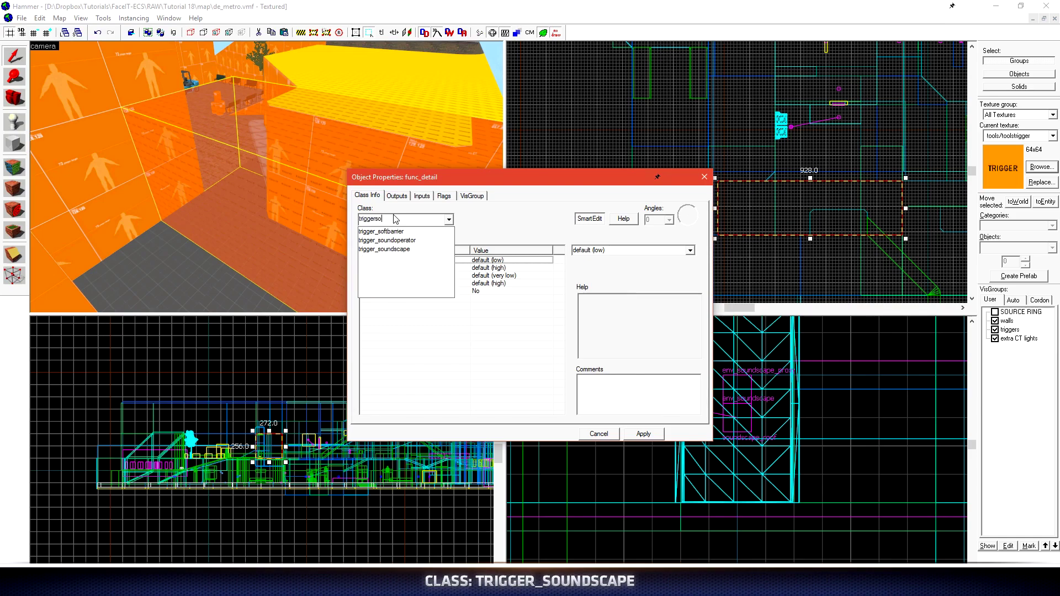
{"action": "left_click", "coordinate": [386, 240]}
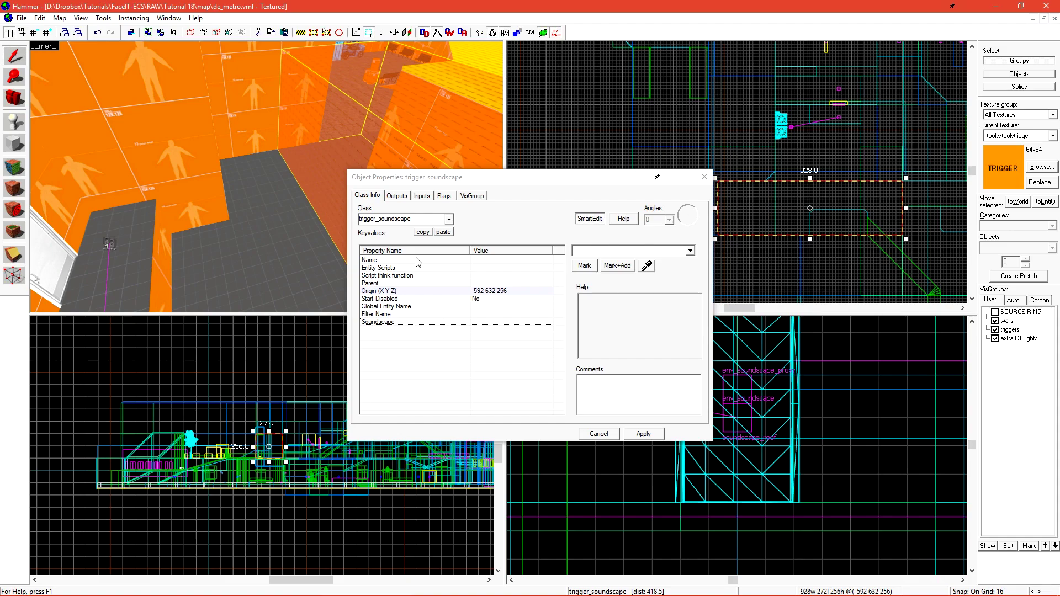
Change the class of the soundscape_roof entity at the door to env_soundscape_triggerable and apply it
{"action": "left_click", "coordinate": [107, 246]}
{"action": "left_click_drag", "start_coordinate": [137, 234], "coordinate": [176, 204]}
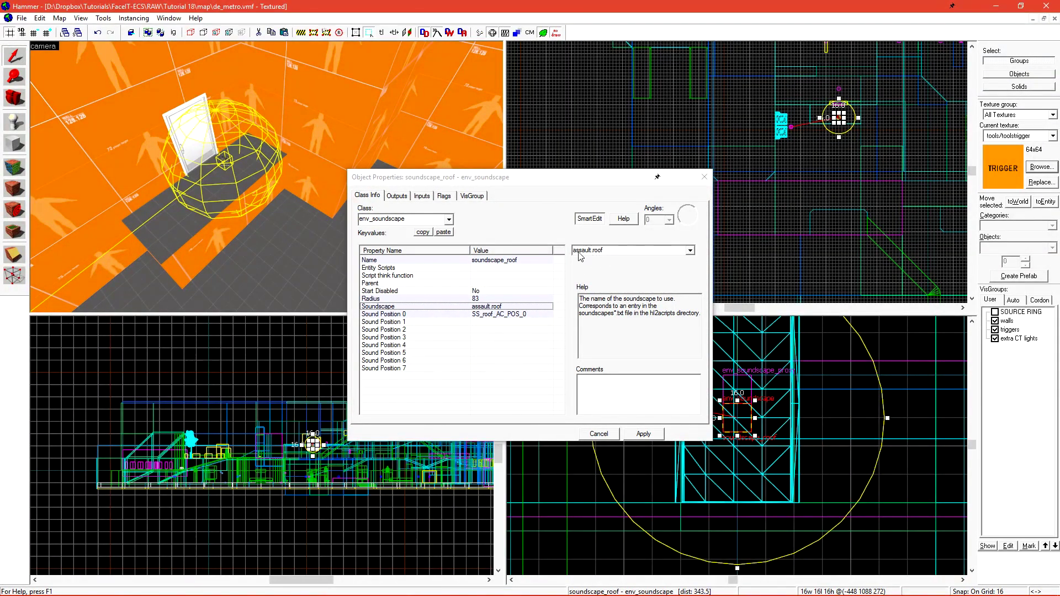
{"action": "left_click", "coordinate": [445, 221]}
{"action": "left_click", "coordinate": [447, 219]}
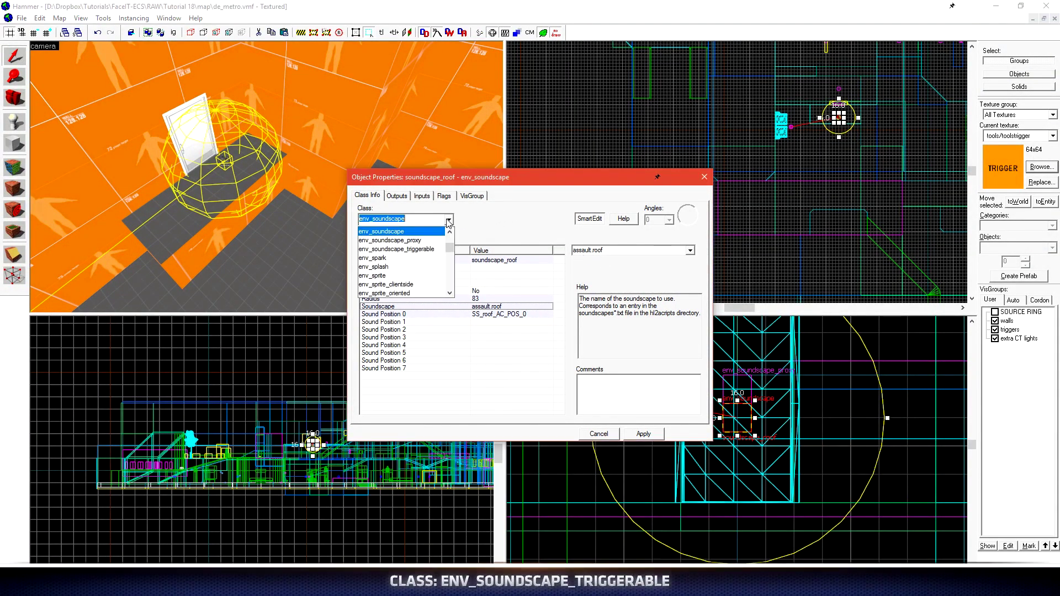
{"action": "left_click", "coordinate": [394, 254]}
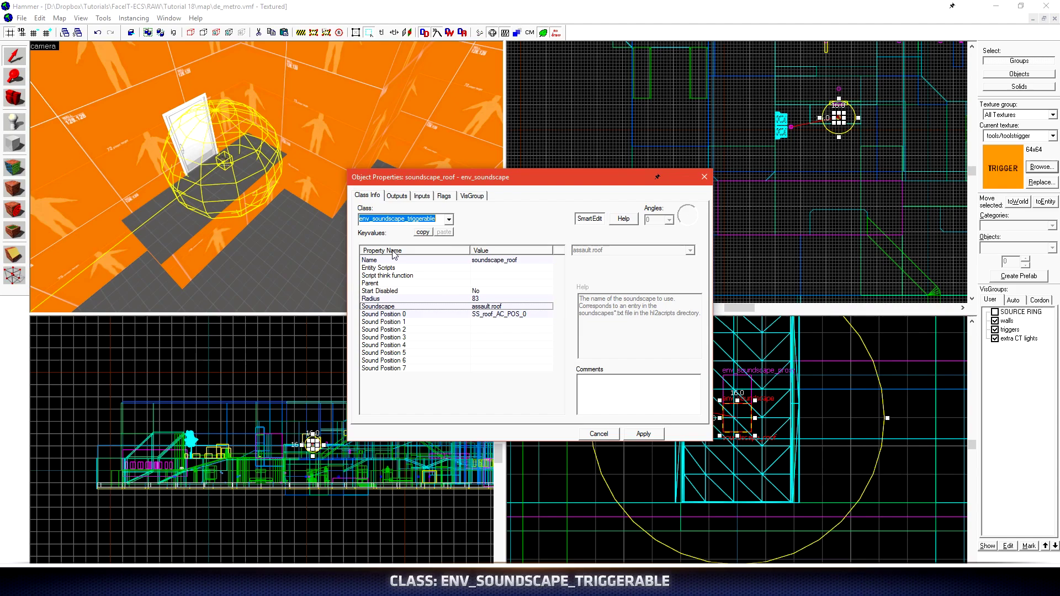
{"action": "left_click", "coordinate": [643, 434]}
Set the trigger_soundscape brush's Soundscape to soundscape_roof by picking the triggerable soundscape at the door
{"action": "left_click_drag", "start_coordinate": [332, 227], "coordinate": [268, 224]}
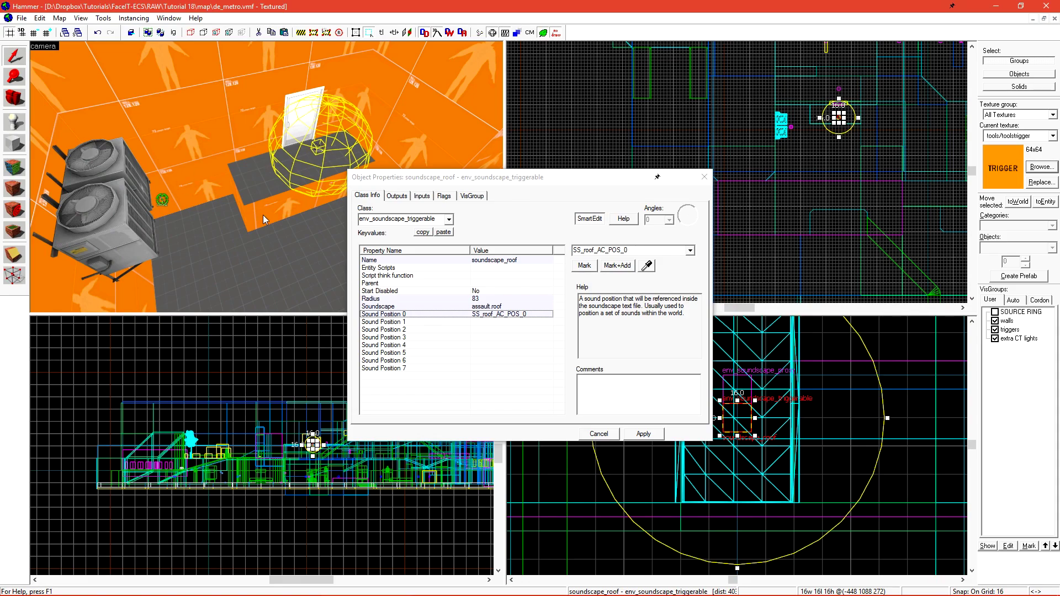
{"action": "left_click_drag", "start_coordinate": [262, 214], "coordinate": [241, 114]}
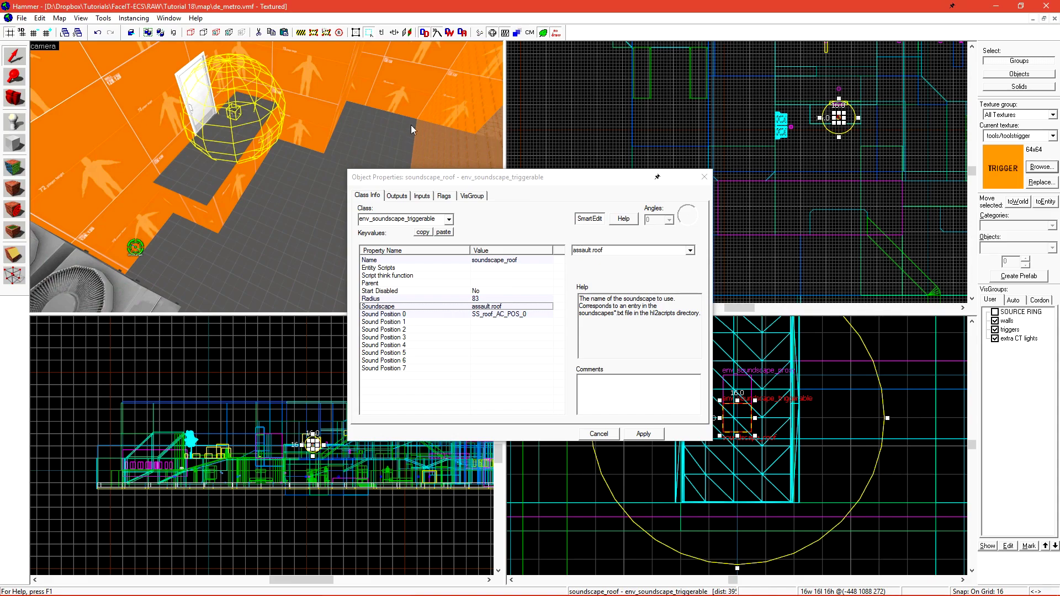
{"action": "left_click", "coordinate": [467, 117]}
{"action": "left_click", "coordinate": [646, 266]}
{"action": "left_click", "coordinate": [233, 110]}
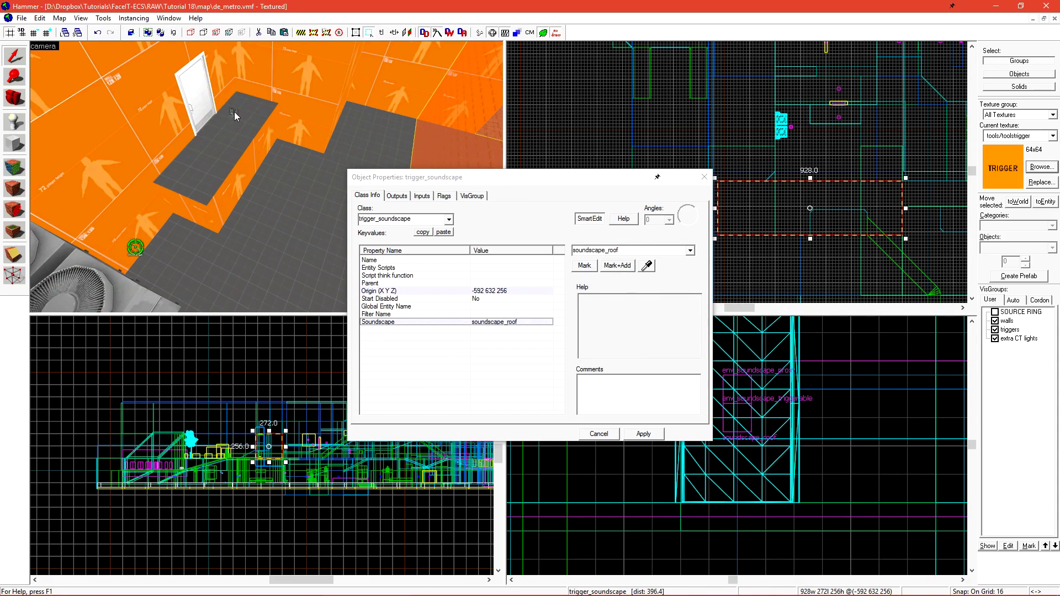
Duplicate the roof trigger_soundscape brush over the adjoining outdoor area and resize it to 432 by 320, 256 units high
{"action": "left_click", "coordinate": [234, 113]}
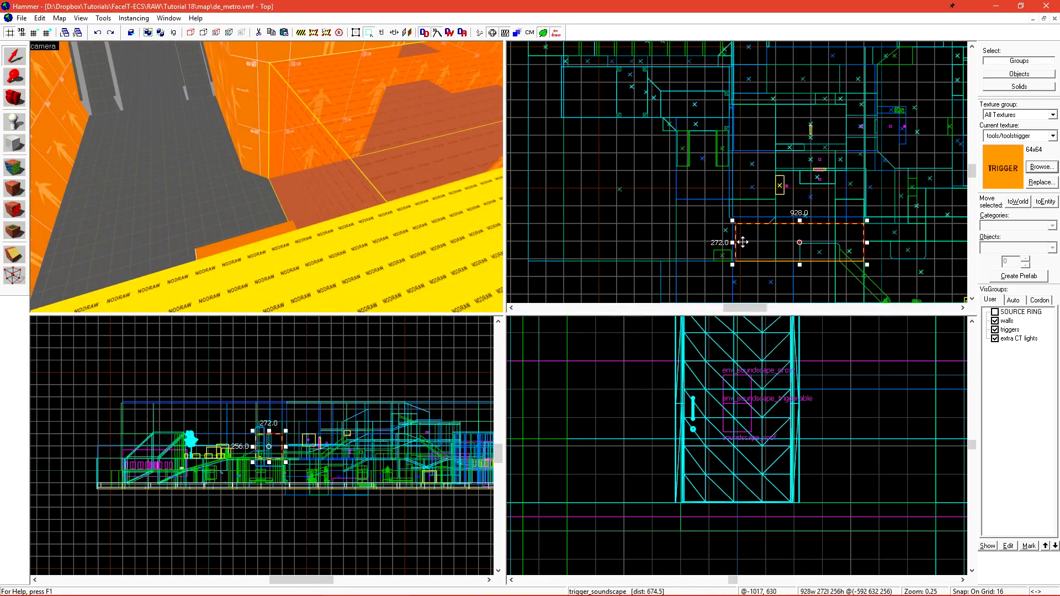
{"action": "scroll", "coordinate": [743, 242], "scroll_direction": "up", "scroll_amount": 3}
{"action": "left_click_drag", "start_coordinate": [851, 241], "coordinate": [686, 234]}
{"action": "scroll", "coordinate": [723, 199], "scroll_direction": "down", "scroll_amount": 2}
{"action": "scroll", "coordinate": [602, 199], "scroll_direction": "up", "scroll_amount": 2}
{"action": "left_click_drag", "start_coordinate": [599, 193], "coordinate": [717, 179]}
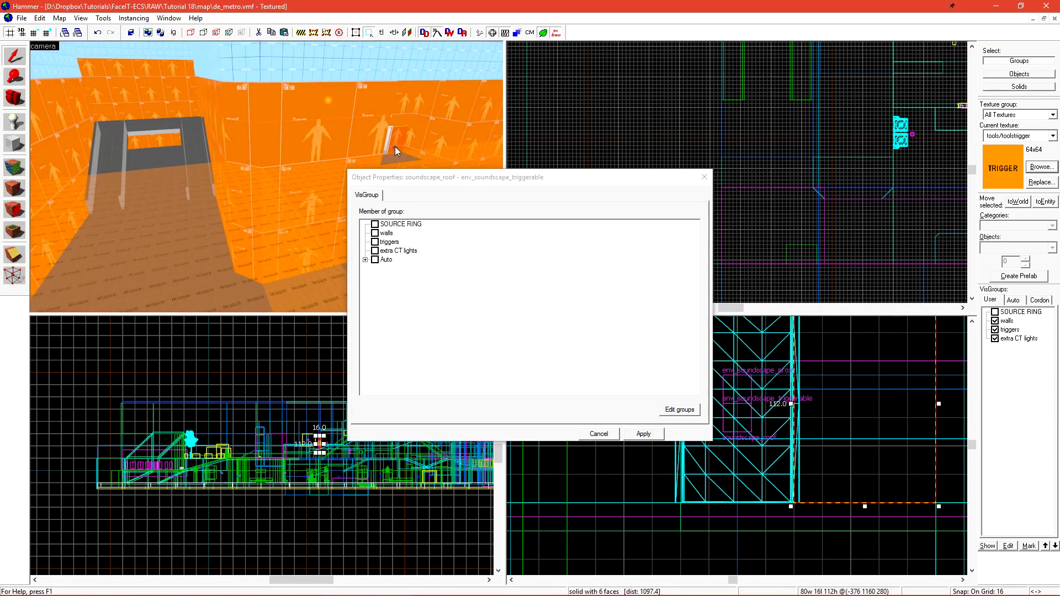
{"action": "left_click", "coordinate": [705, 177]}
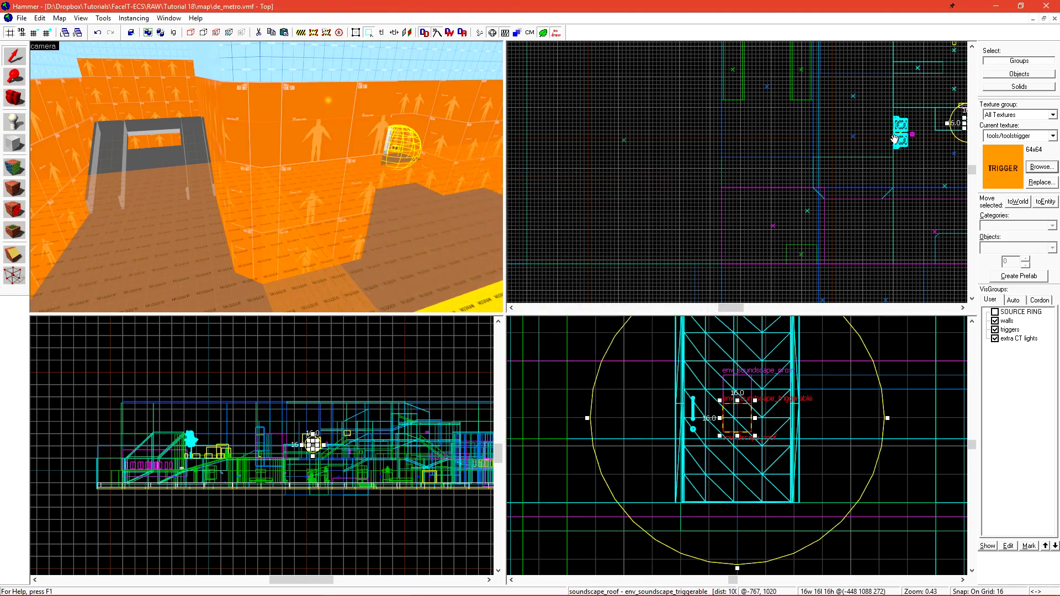
{"action": "middle_click_drag", "start_coordinate": [955, 122], "coordinate": [867, 124]}
{"action": "left_click_drag", "start_coordinate": [882, 123], "coordinate": [687, 225], "text": "shift"}
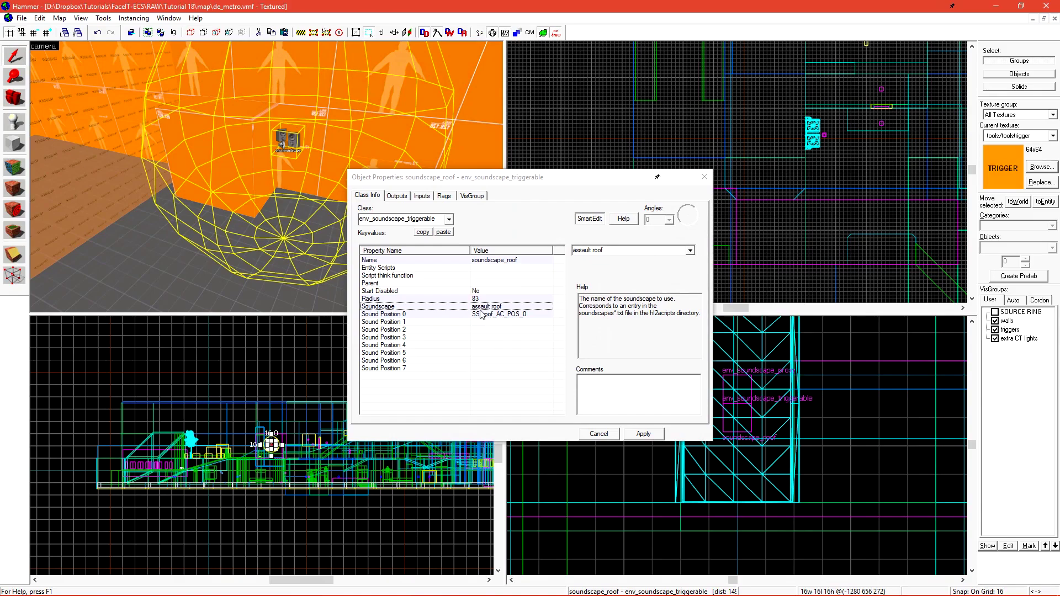
Set the copied triggerable entity's Soundscape to assault.outside, clear its Sound Position 0 and apply
{"action": "left_click", "coordinate": [597, 260]}
{"action": "left_click_drag", "start_coordinate": [610, 251], "coordinate": [593, 263]}
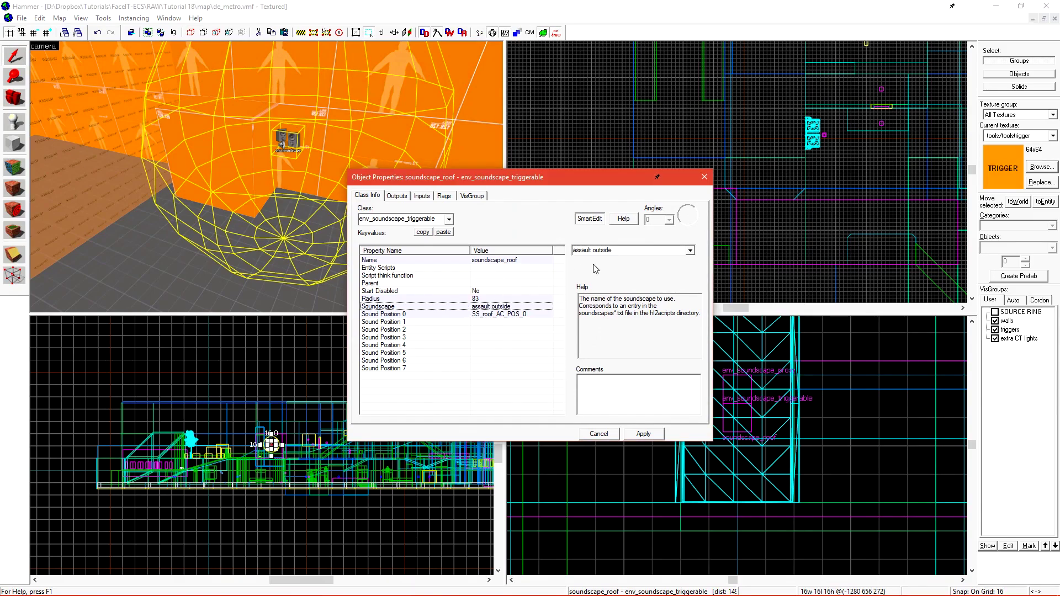
{"action": "left_click", "coordinate": [469, 315]}
{"action": "left_click_drag", "start_coordinate": [653, 250], "coordinate": [588, 258]}
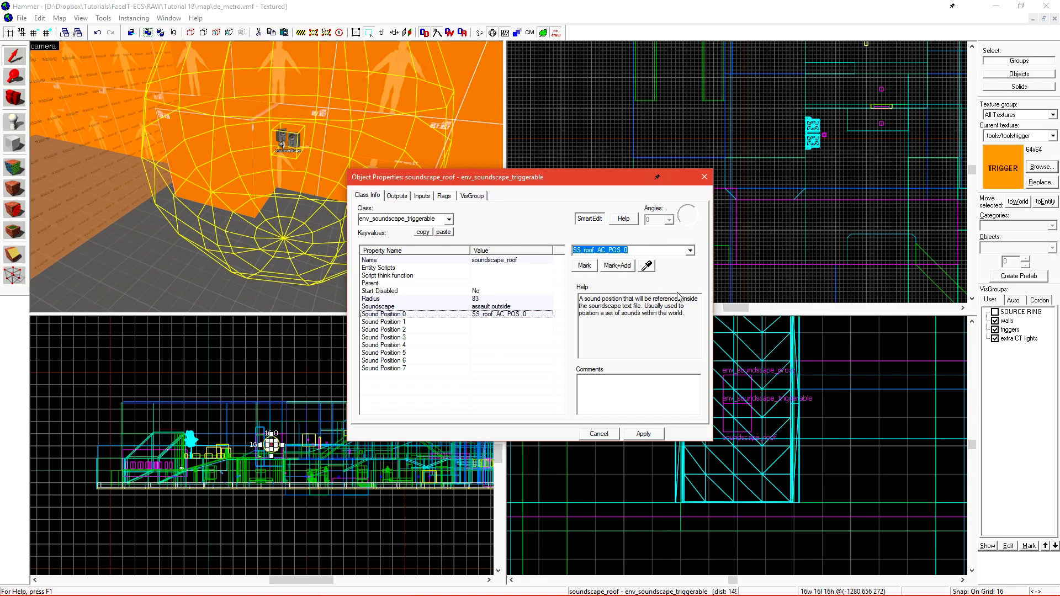
{"action": "key", "text": "BackSpace"}
{"action": "left_click", "coordinate": [650, 403]}
{"action": "left_click", "coordinate": [644, 434]}
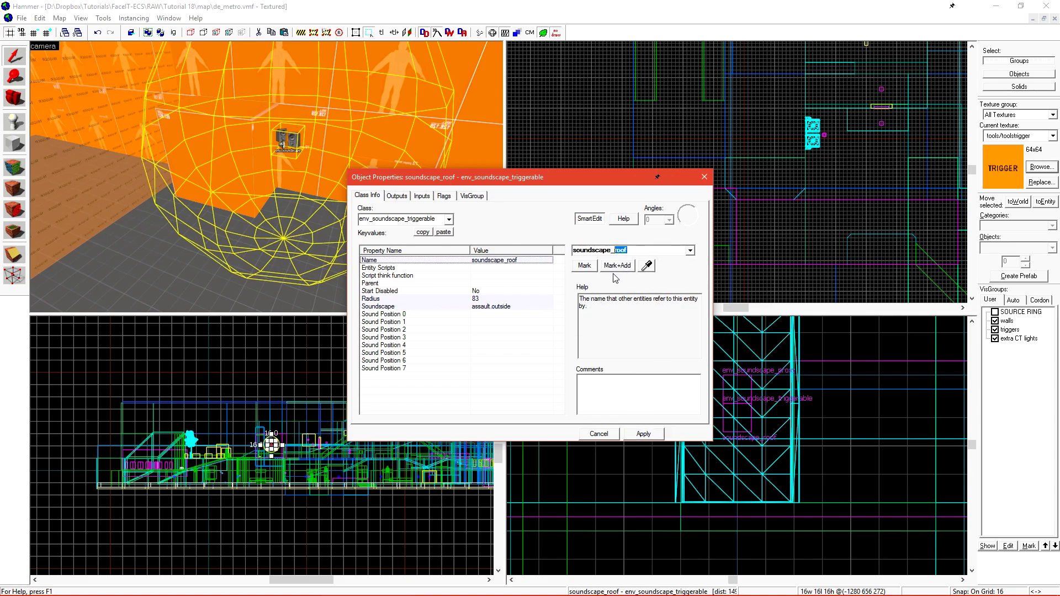
Rename the copied triggerable entity to soundscape_outside_trigger and set its Radius to 0
{"action": "type", "text": "utside"}
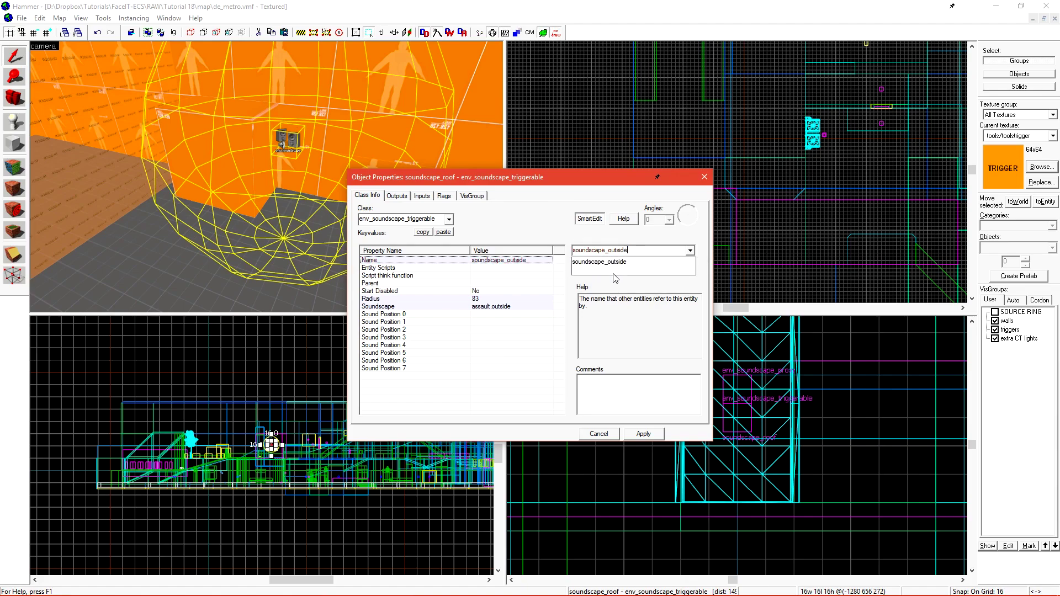
{"action": "type", "text": "_trigger"}
{"action": "left_click", "coordinate": [641, 434]}
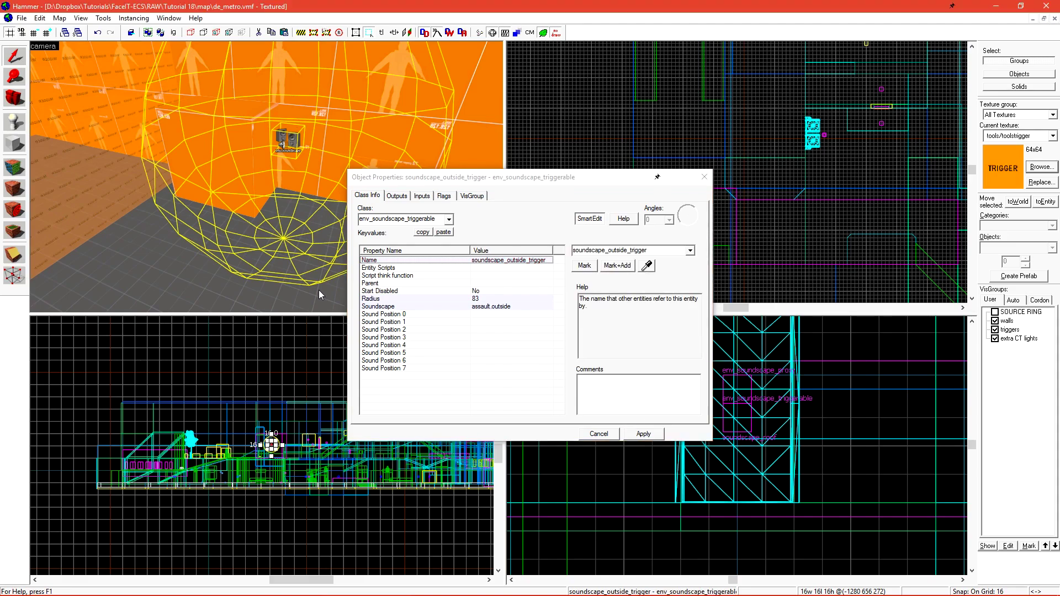
{"action": "left_click", "coordinate": [391, 299]}
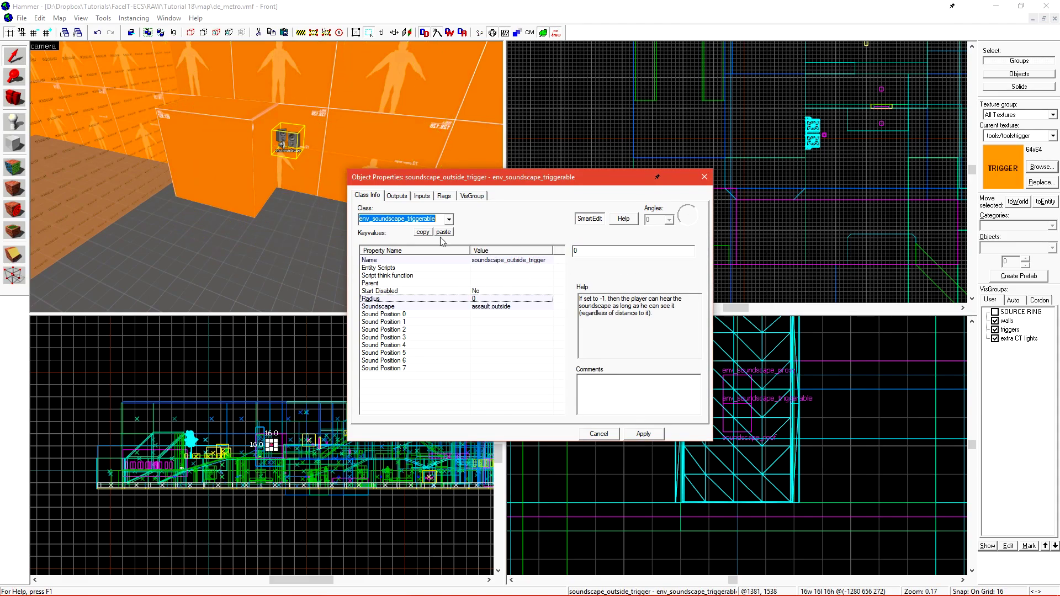
{"action": "left_click", "coordinate": [271, 166]}
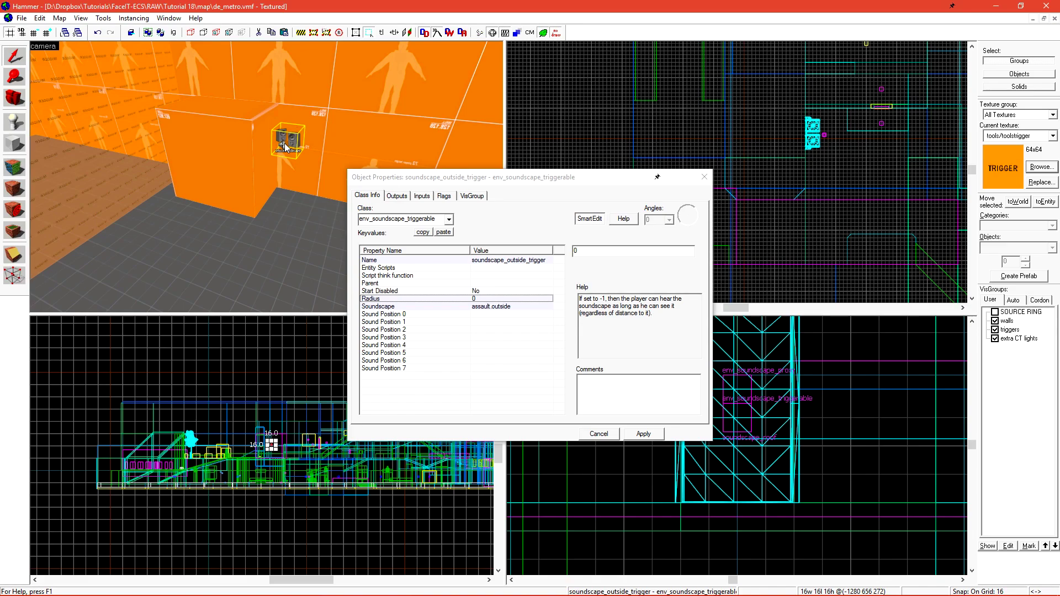
Point the new trigger_soundscape brush's Soundscape to soundscape_outside_trigger by picking that entity in the 3D view, apply it and clear the selection
{"action": "left_click", "coordinate": [297, 214]}
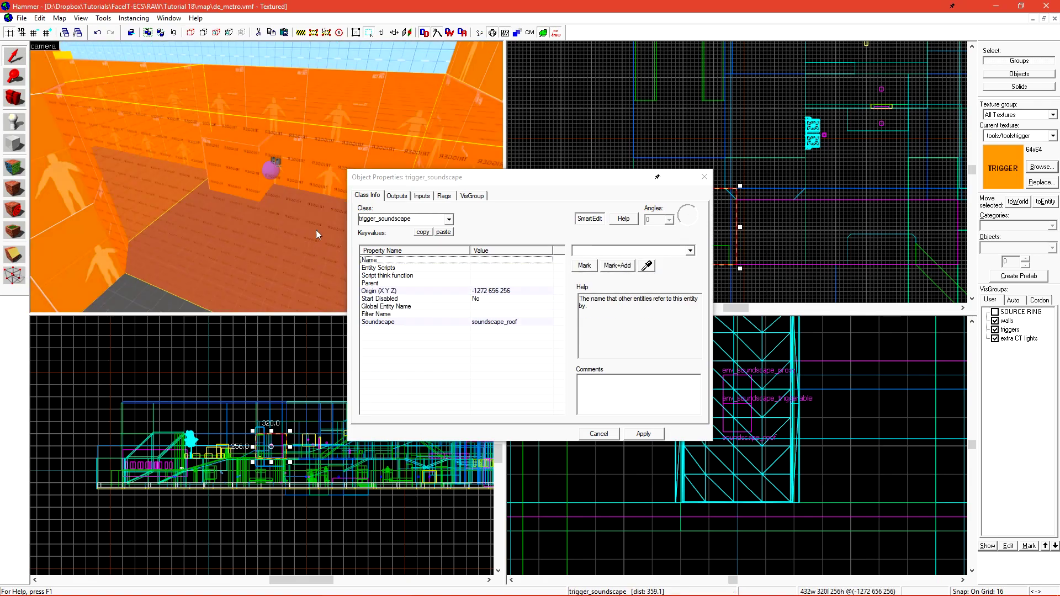
{"action": "left_click", "coordinate": [381, 322]}
{"action": "left_click", "coordinate": [647, 266]}
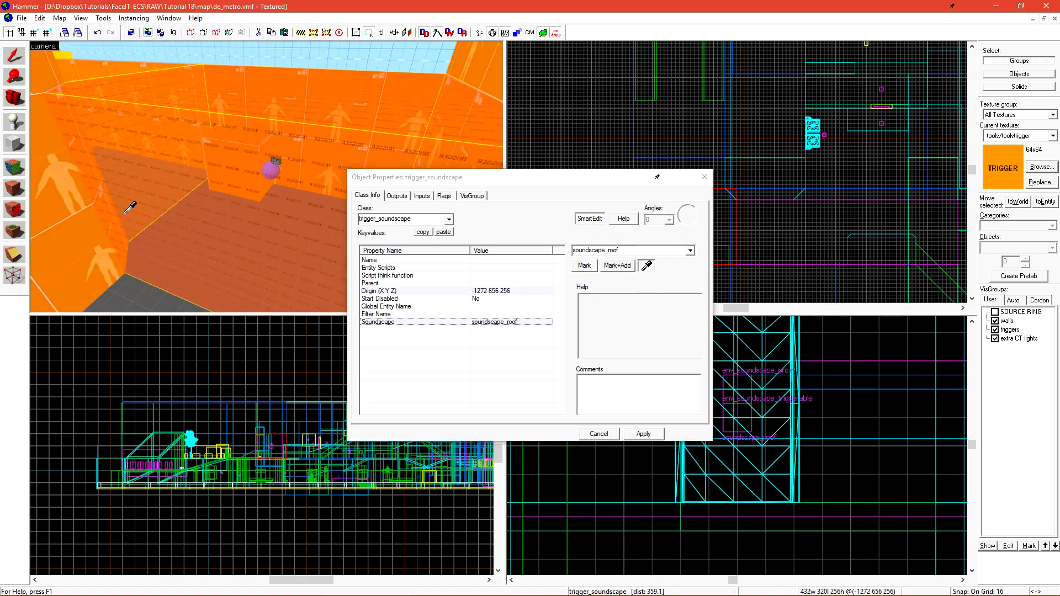
{"action": "left_click", "coordinate": [331, 120]}
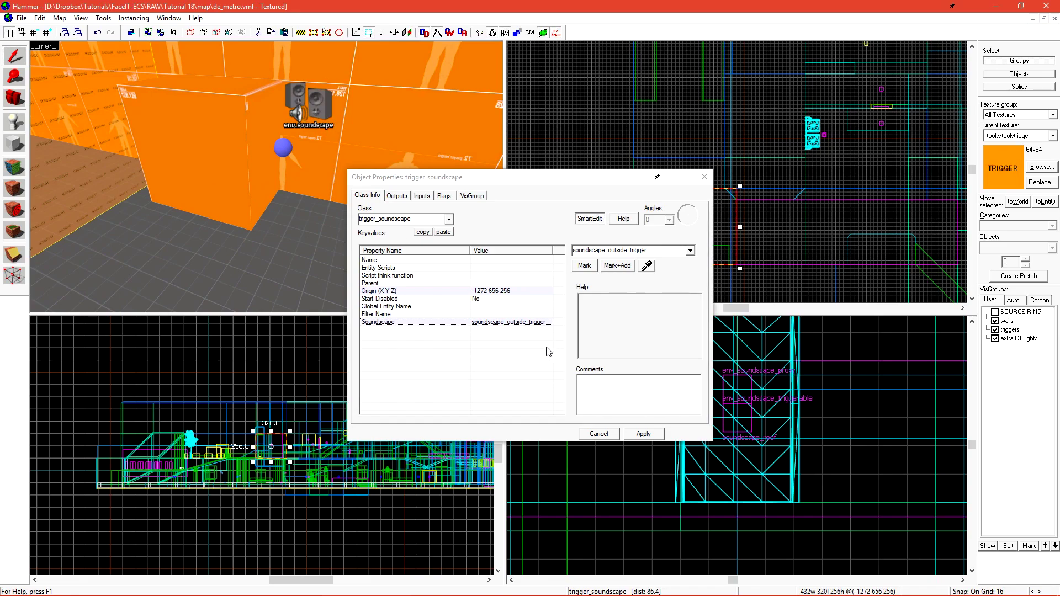
{"action": "left_click", "coordinate": [643, 434]}
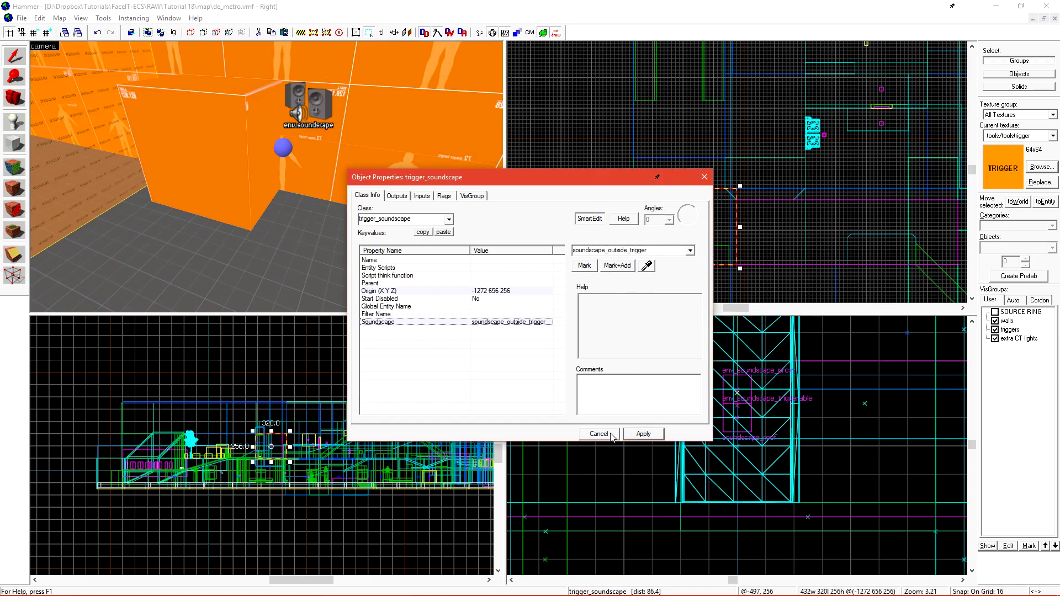
{"action": "left_click", "coordinate": [521, 155]}
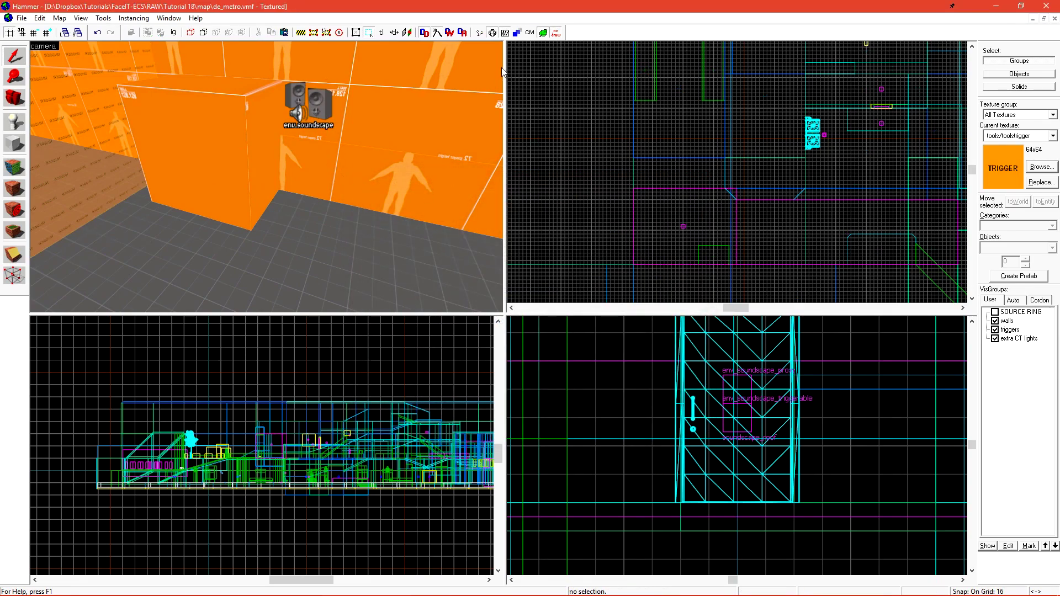
Run the map in the game and enable soundscape debugging in the console with soundscape_debug 1
{"action": "key", "text": "F9"}
{"action": "left_click", "coordinate": [606, 368]}
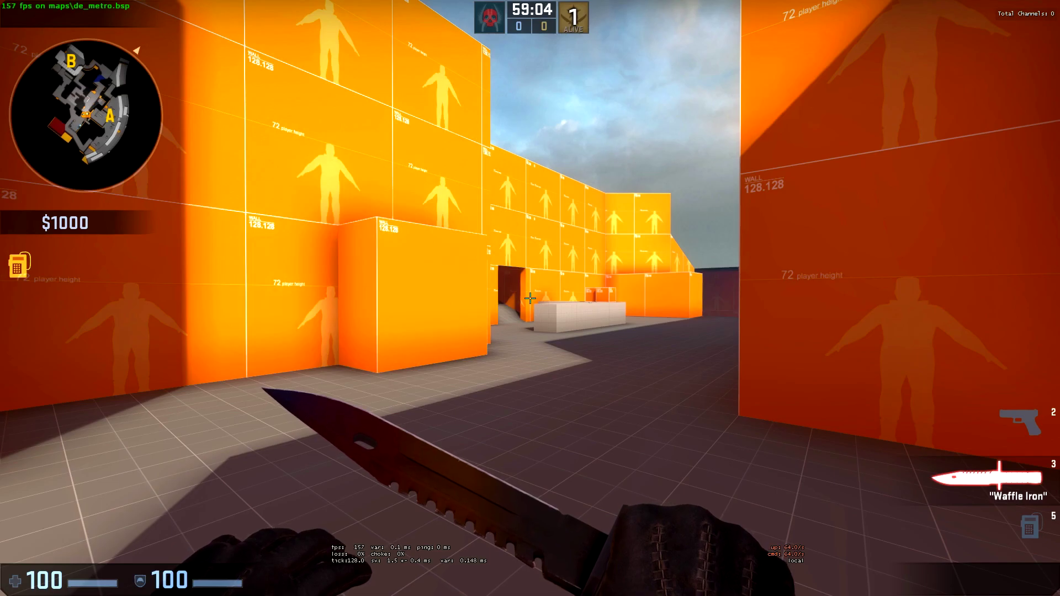
{"action": "key", "text": "grave"}
{"action": "type", "text": "soundscape_debug 1"}
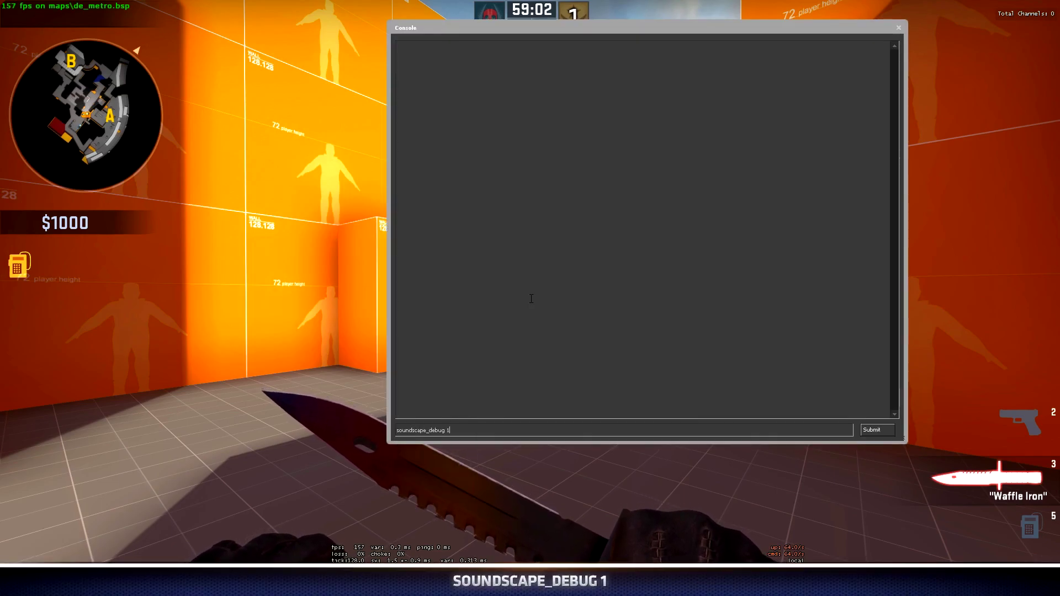
{"action": "key", "text": "Return"}
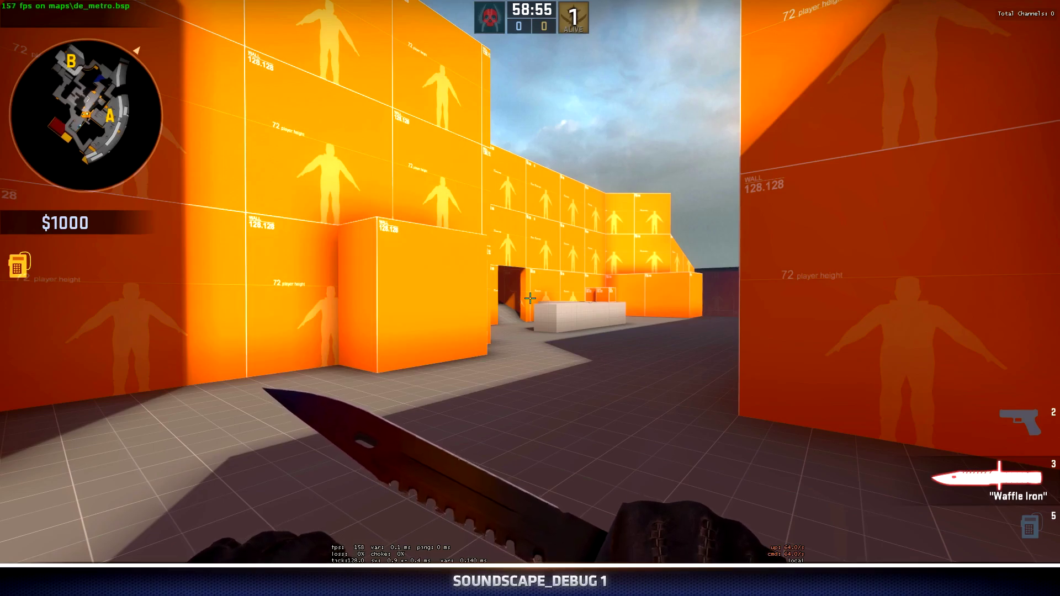
Walk up to the assault.outside soundscape marker and examine how its debug line and the playing sounds change with distance
{"action": "key", "text": "w"}
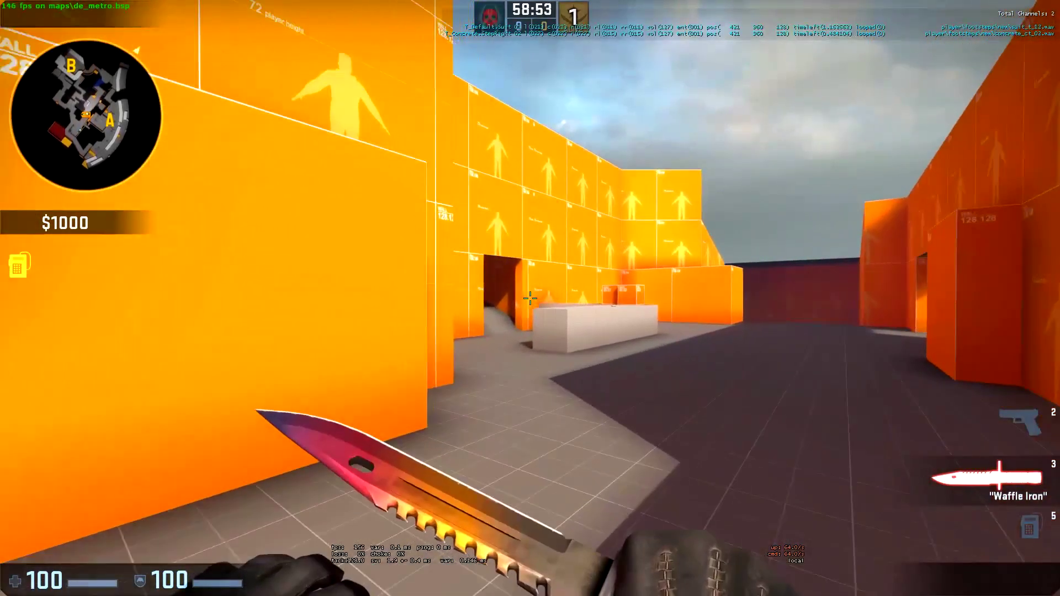
{"action": "key", "text": "w"}
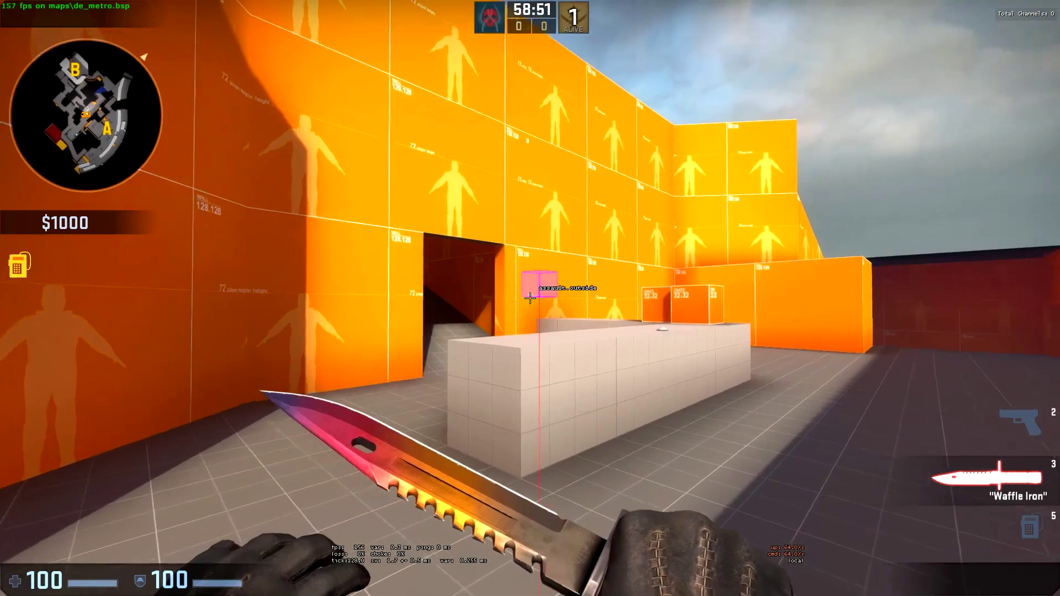
{"action": "key", "text": "w"}
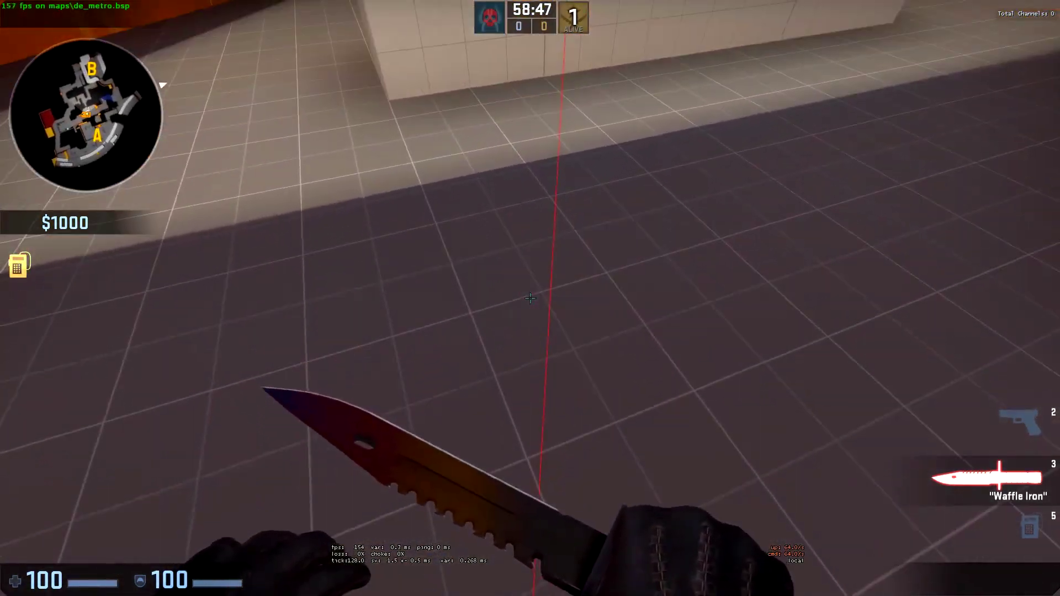
{"action": "key", "text": "a"}
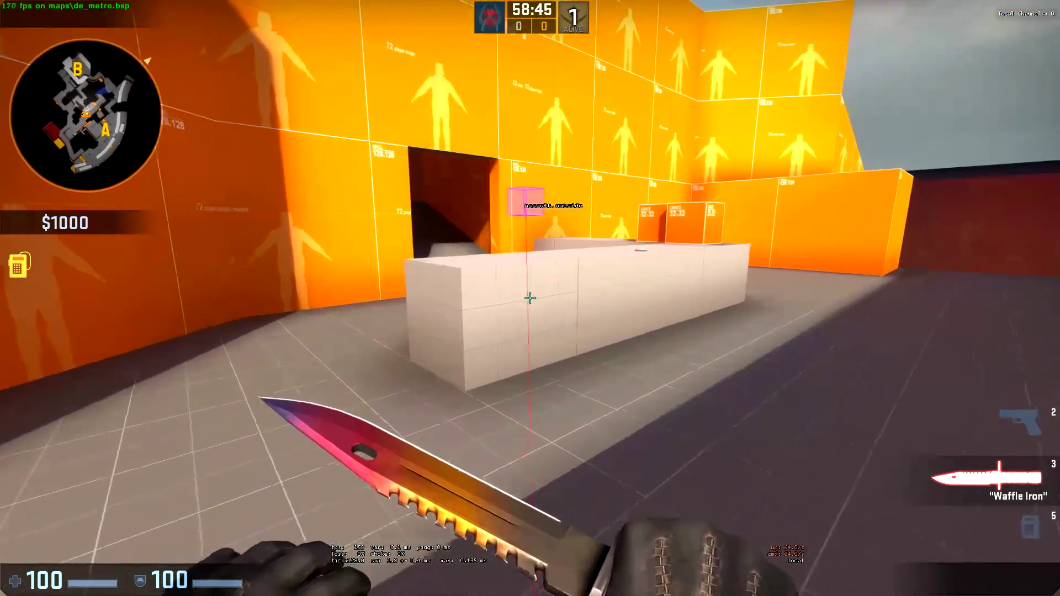
{"action": "key", "text": "d"}
{"action": "key", "text": "a"}
{"action": "key", "text": "a"}
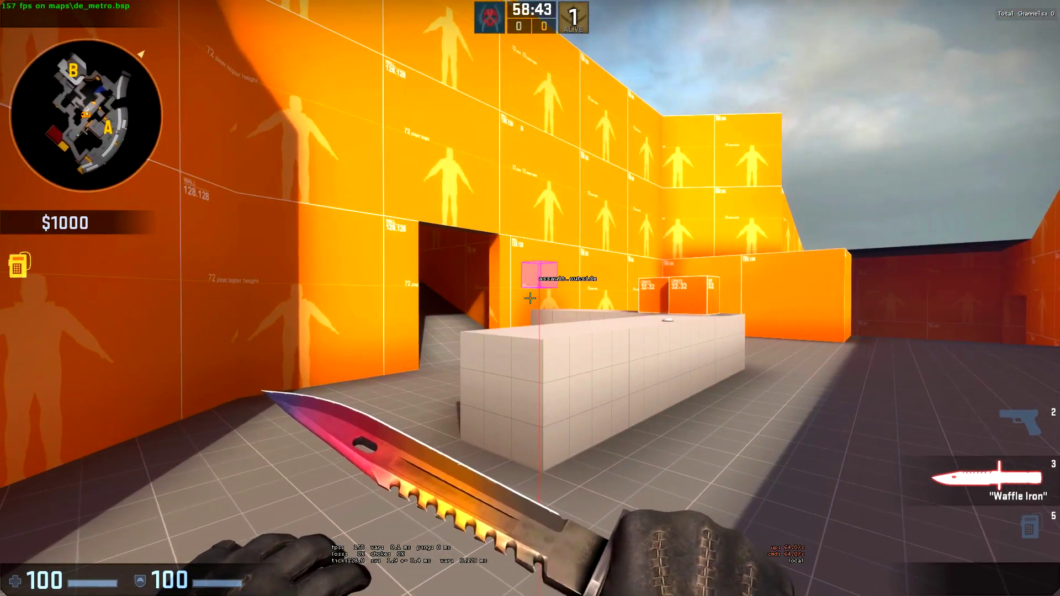
{"action": "key", "text": "a"}
{"action": "key", "text": "w"}
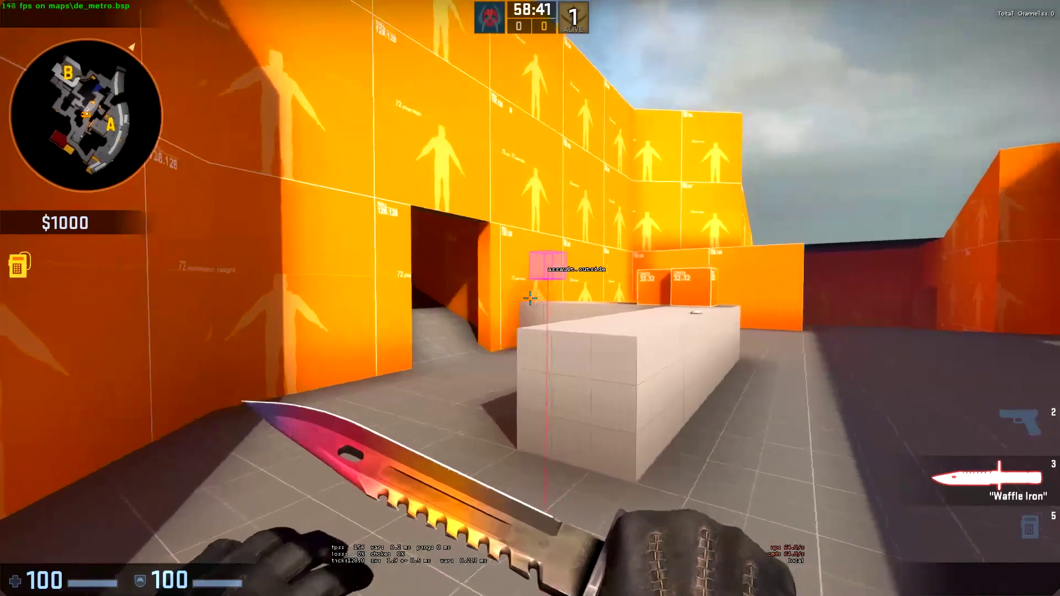
{"action": "key", "text": "w"}
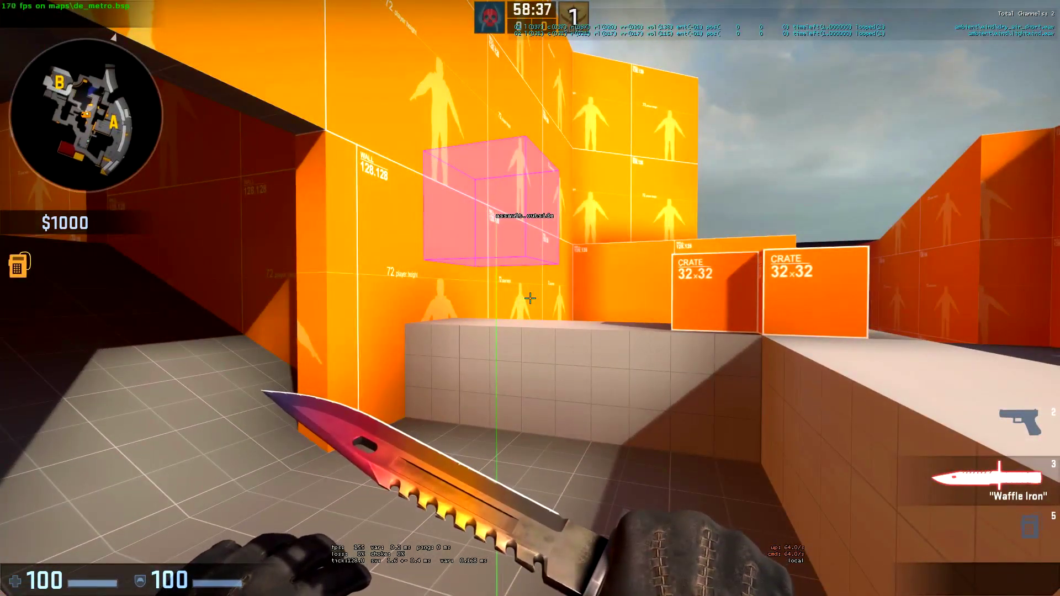
{"action": "key", "text": "w"}
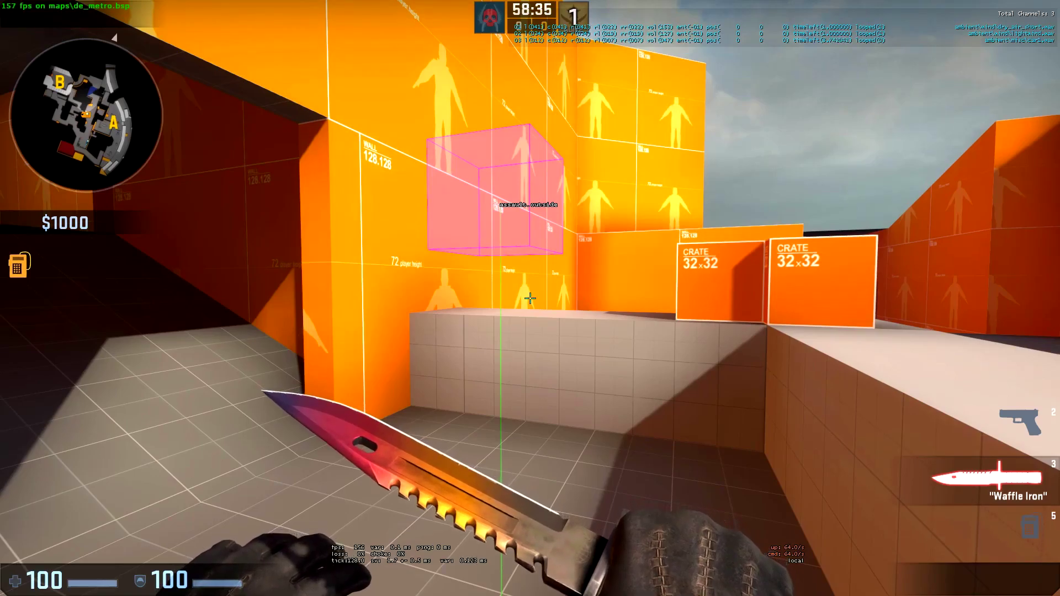
Back away from the assault.outside marker to the far end of the street and check which soundscape remains active
{"action": "key", "text": "s"}
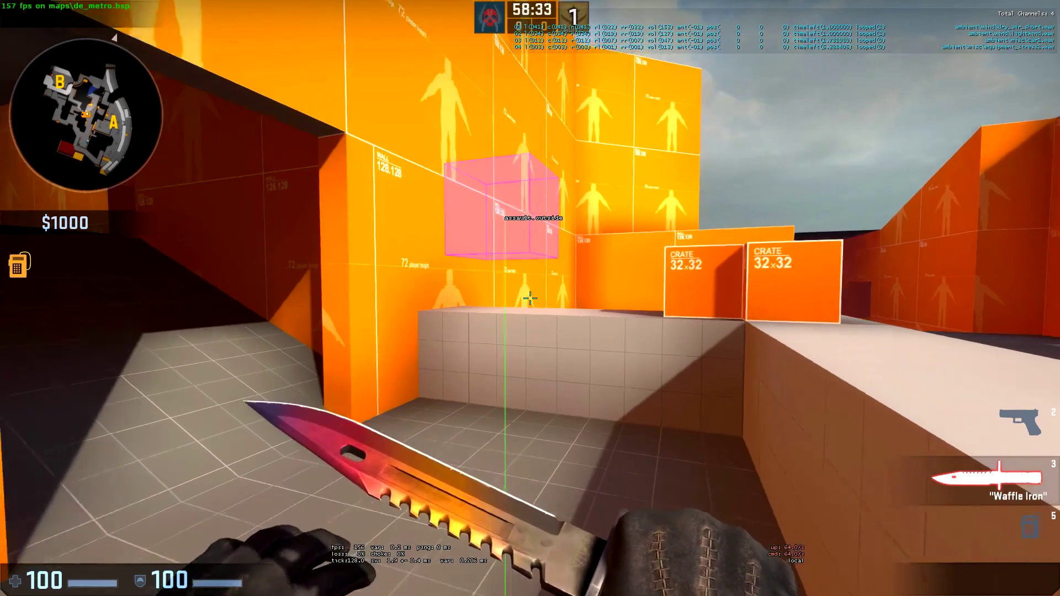
{"action": "key", "text": "s"}
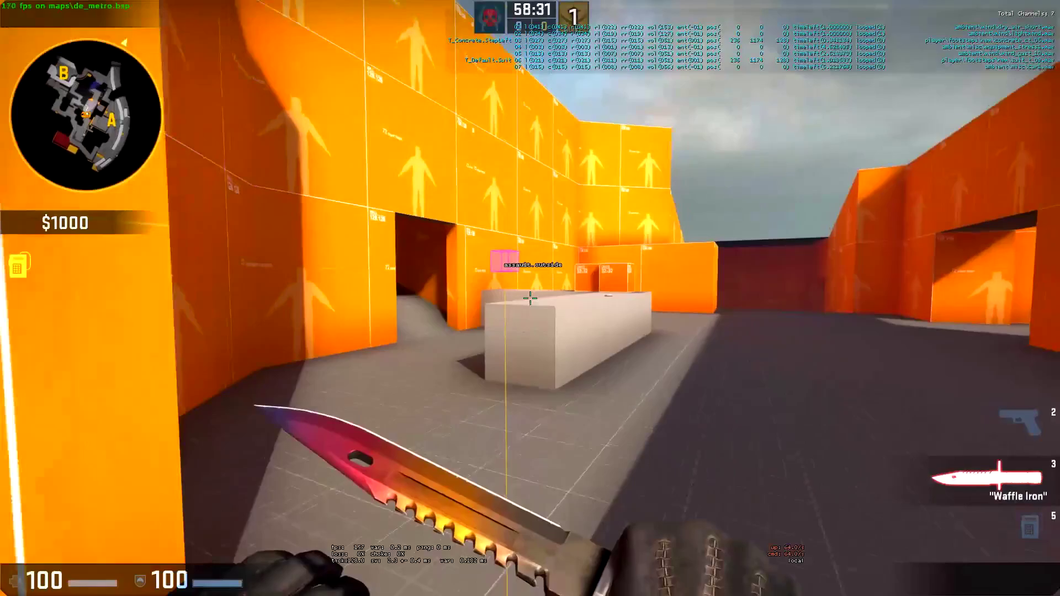
{"action": "key", "text": "s"}
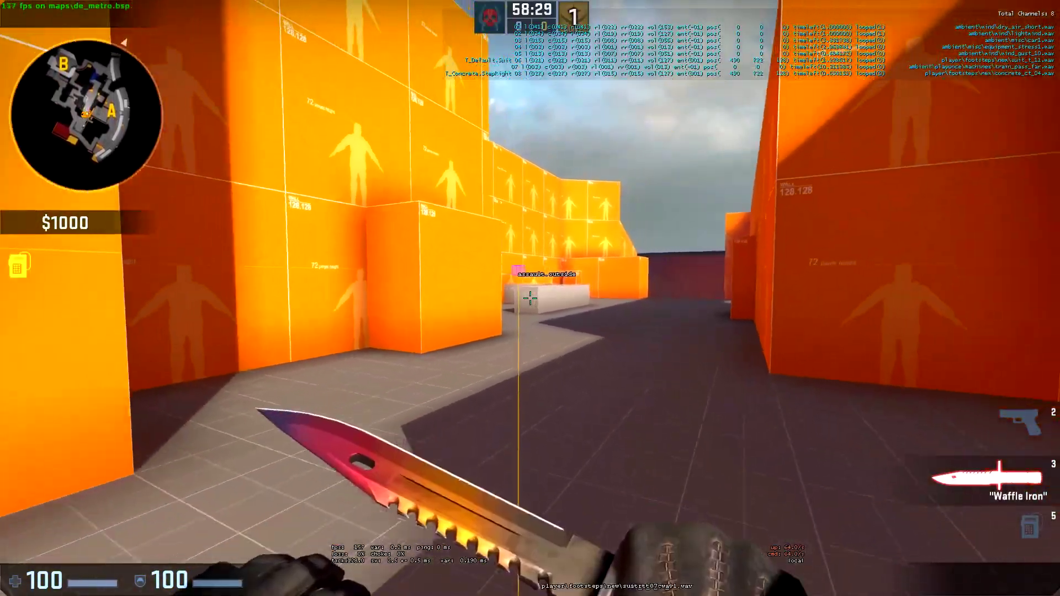
{"action": "key", "text": "s"}
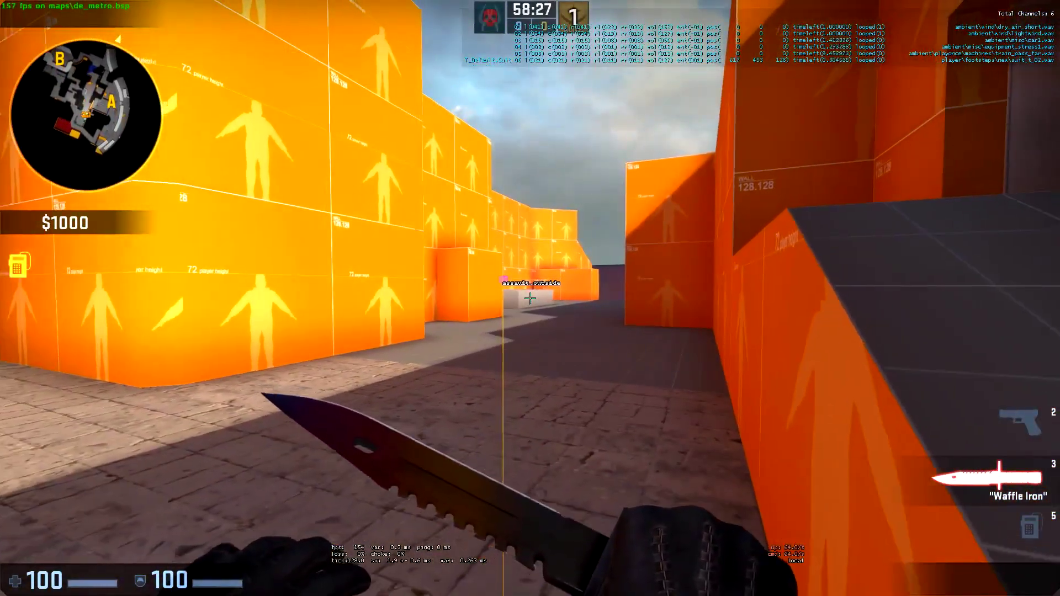
{"action": "key", "text": "s"}
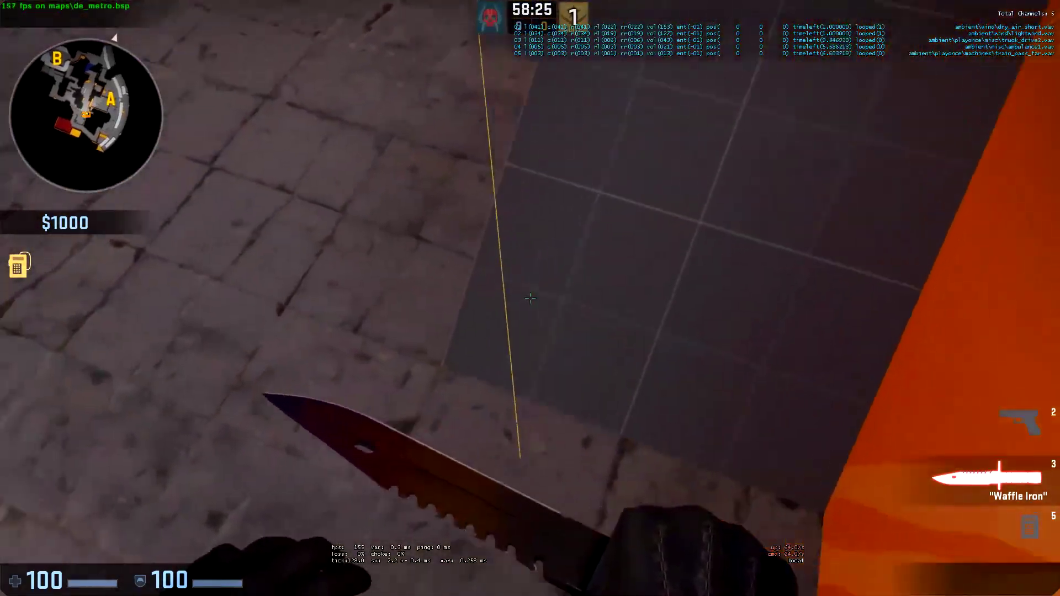
{"action": "key", "text": "s"}
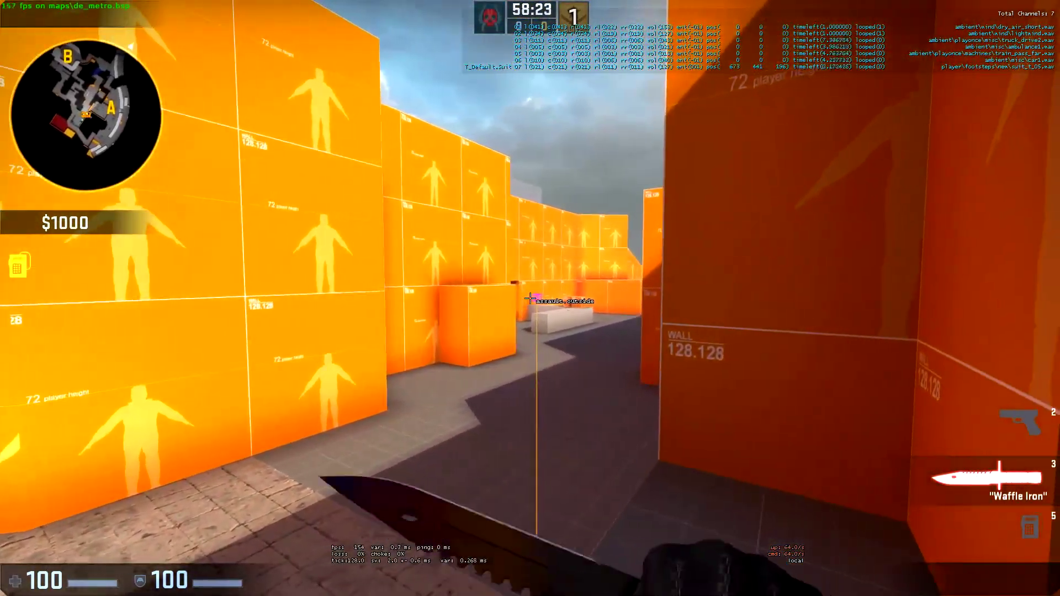
Walk from the street into the building and examine the assault.inside soundscape marker from close up and from across the room
{"action": "key", "text": "w"}
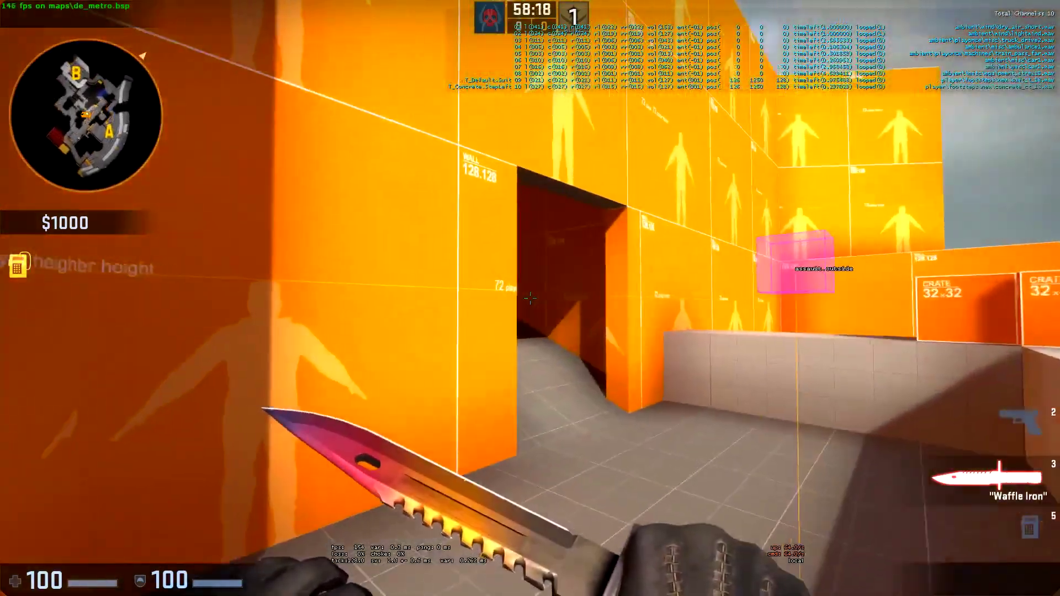
{"action": "key", "text": "w"}
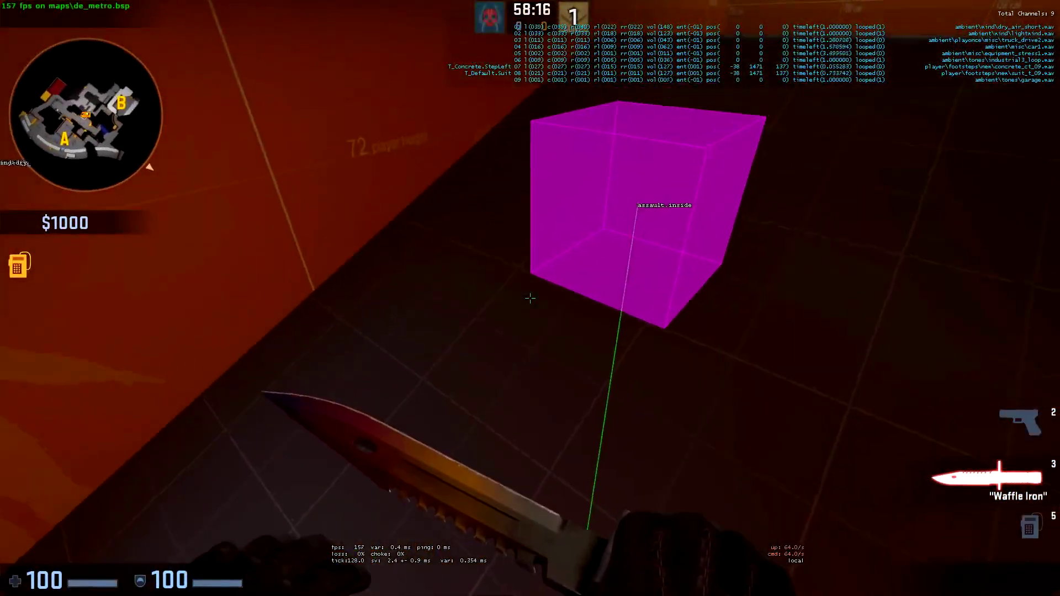
{"action": "key", "text": "s"}
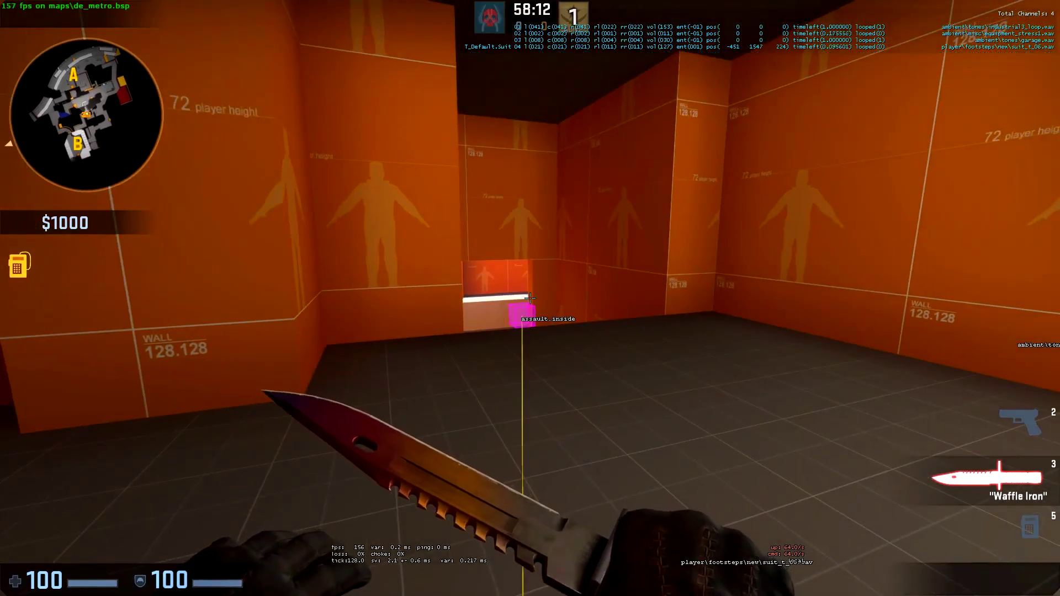
Go through the dark corridor toward bombsite B and examine how the debug lines and playing sounds change between its soundscape markers
{"action": "key", "text": "w"}
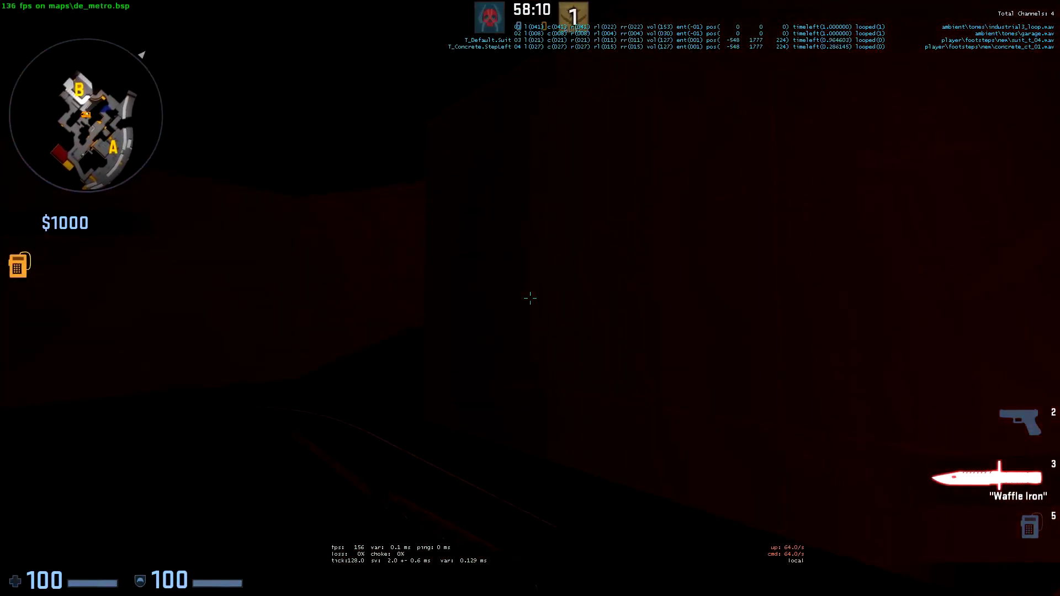
{"action": "key", "text": "w"}
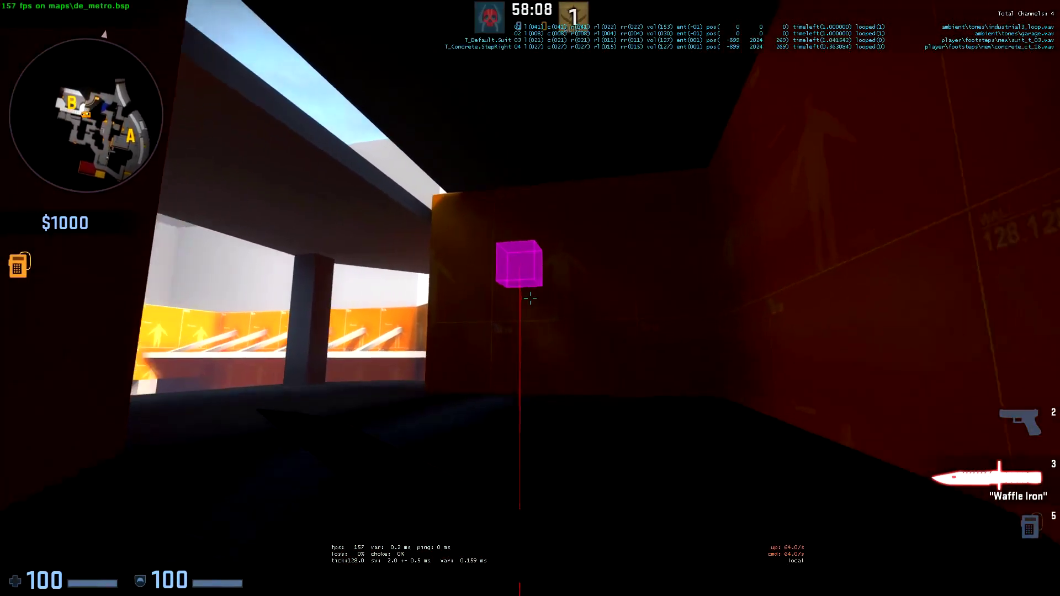
{"action": "key", "text": "s"}
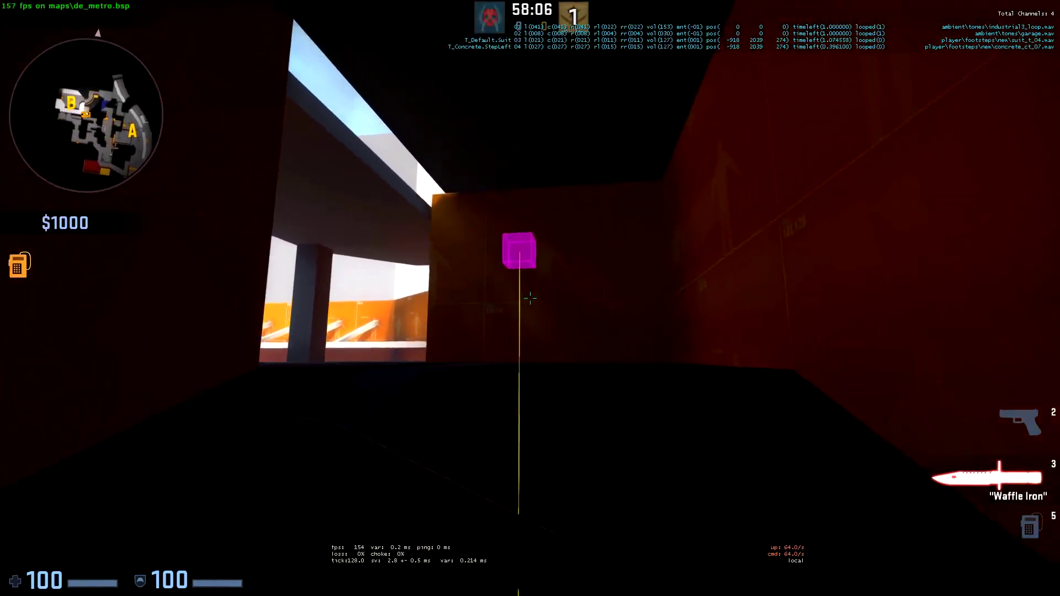
{"action": "key", "text": "w"}
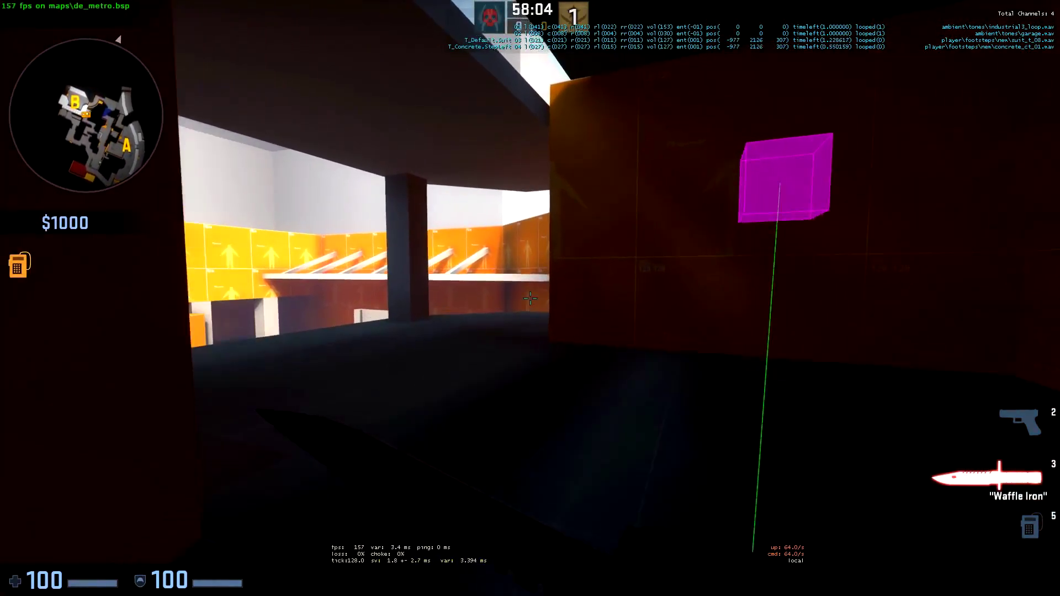
{"action": "key", "text": "w"}
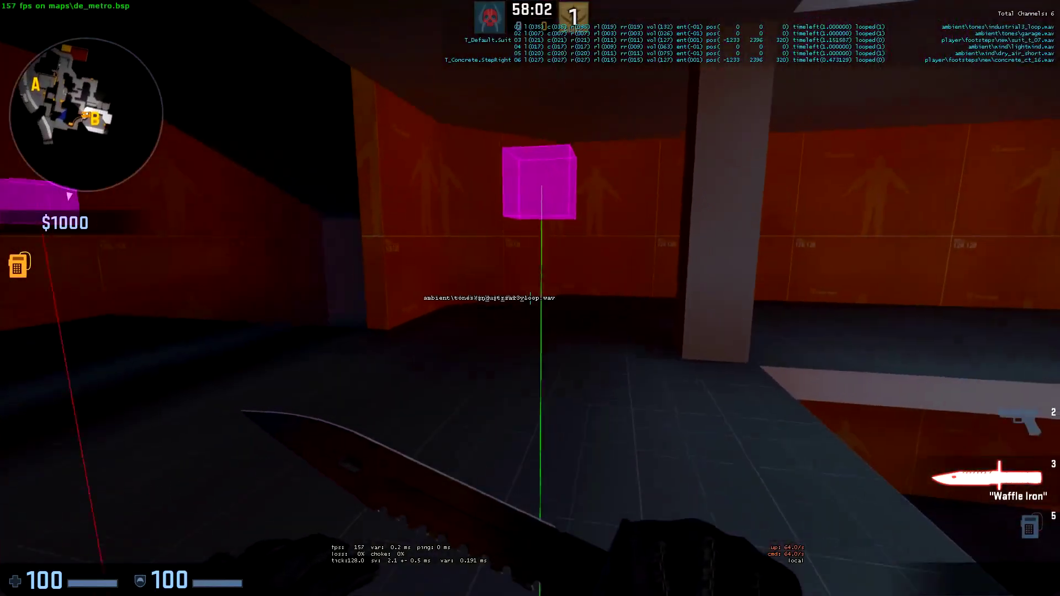
{"action": "key", "text": "s"}
{"action": "key", "text": "w"}
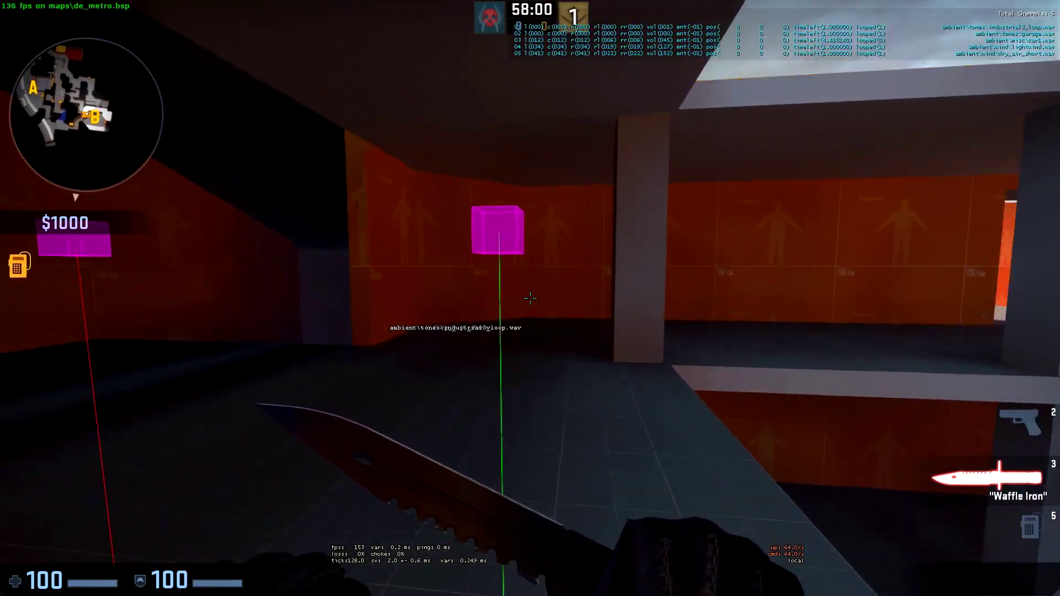
{"action": "left_click", "coordinate": [530, 299]}
Walk to the closed door, open it and check the assault.roof marker's debug line and sounds through the doorway
{"action": "key", "text": "w"}
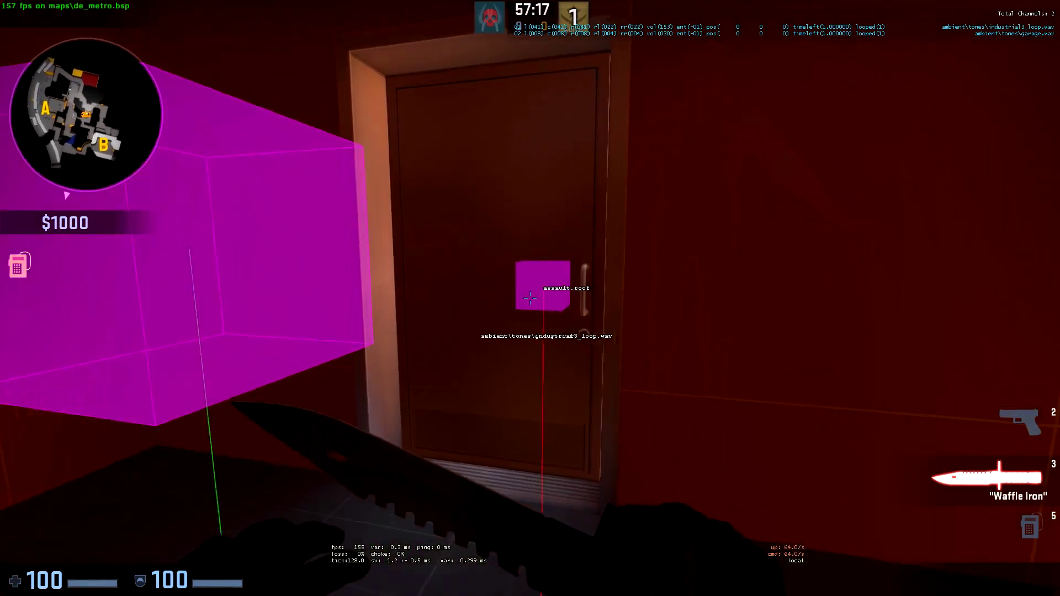
{"action": "key", "text": "e"}
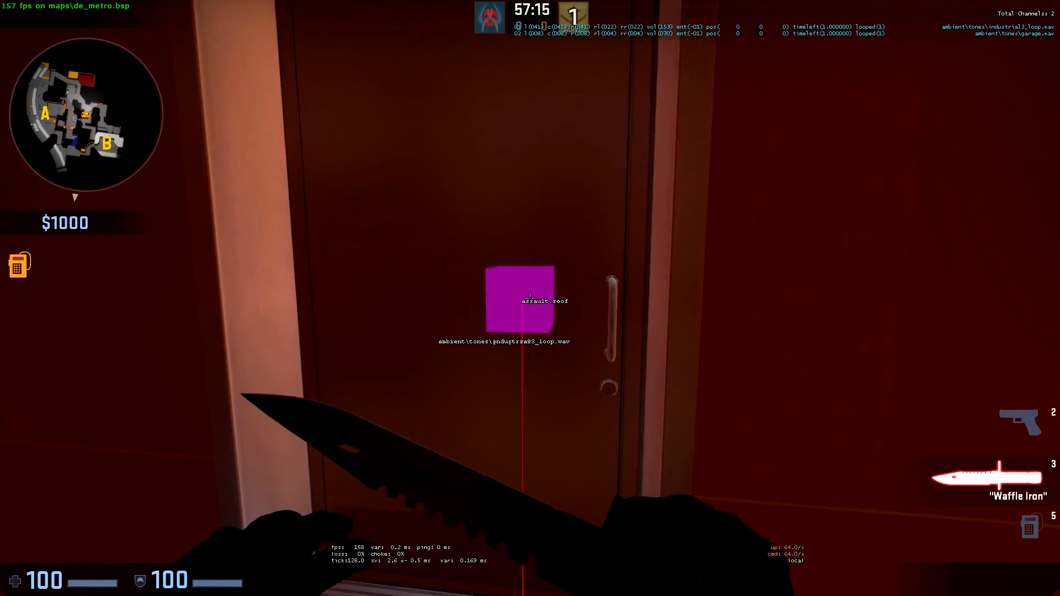
{"action": "key", "text": "w"}
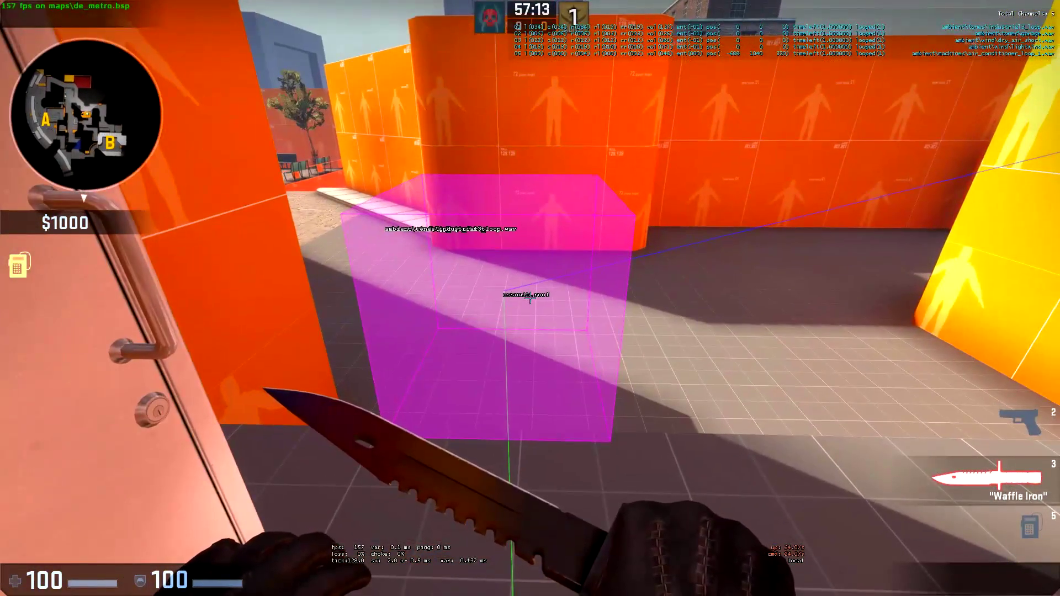
{"action": "key", "text": "w"}
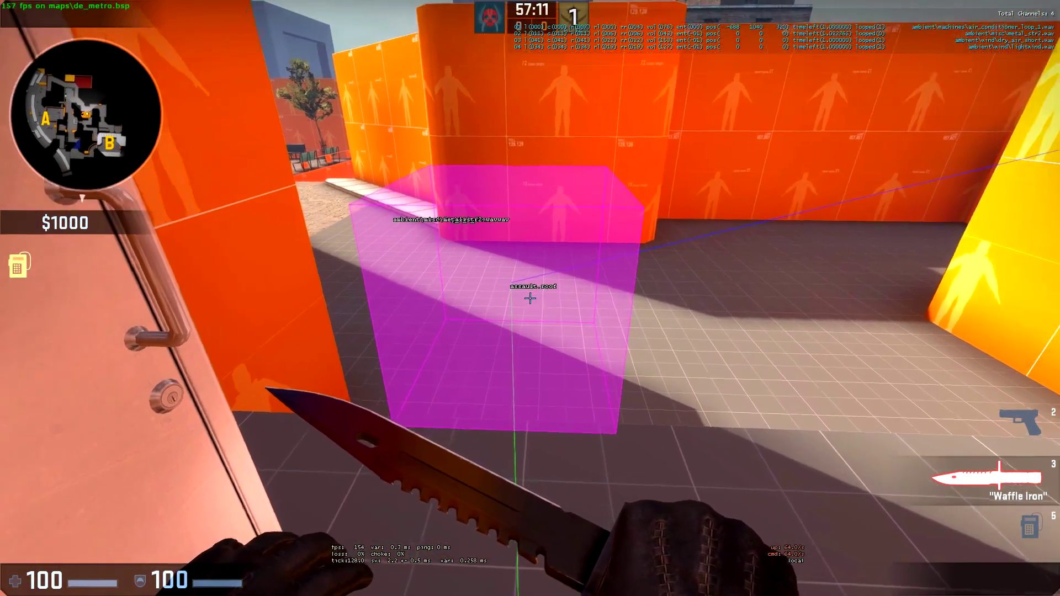
Show the trigger brushes with showtriggers_toggle and walk around the roof area to examine where they sit relative to the assault.roof marker
{"action": "key", "text": "w"}
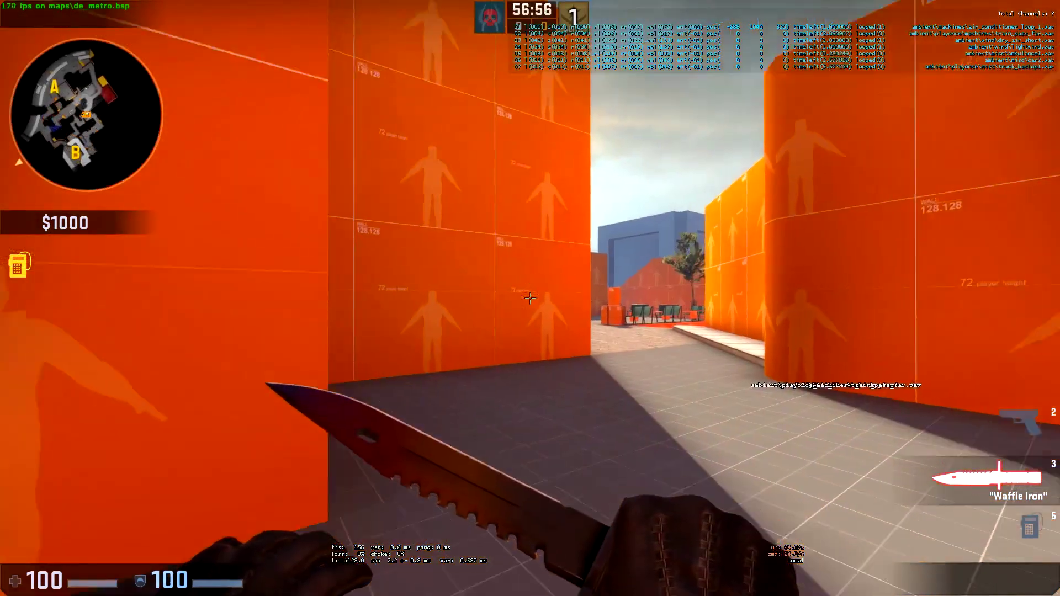
{"action": "key", "text": "w"}
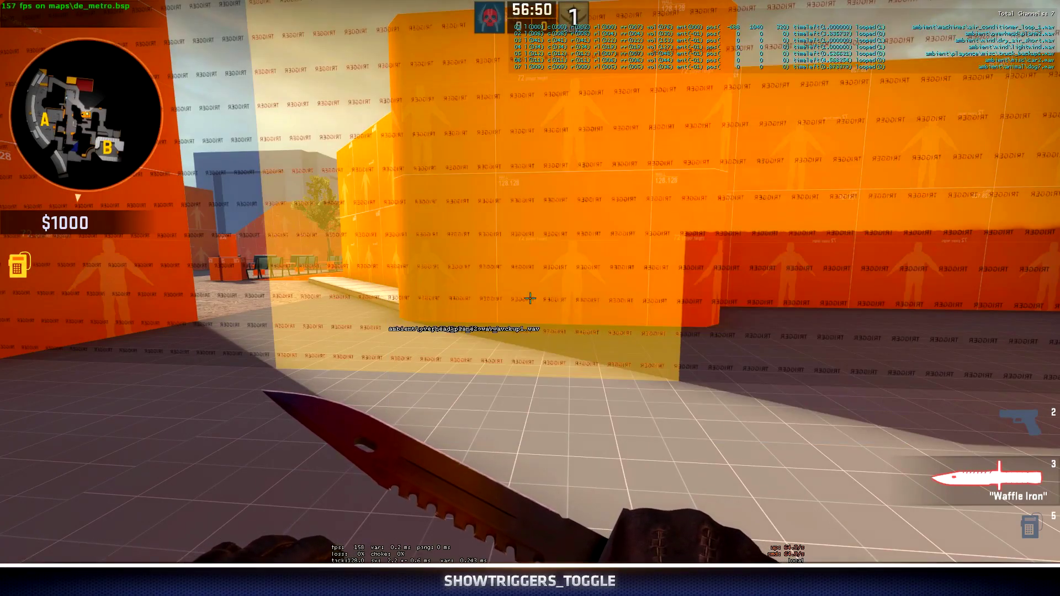
{"action": "key", "text": "w"}
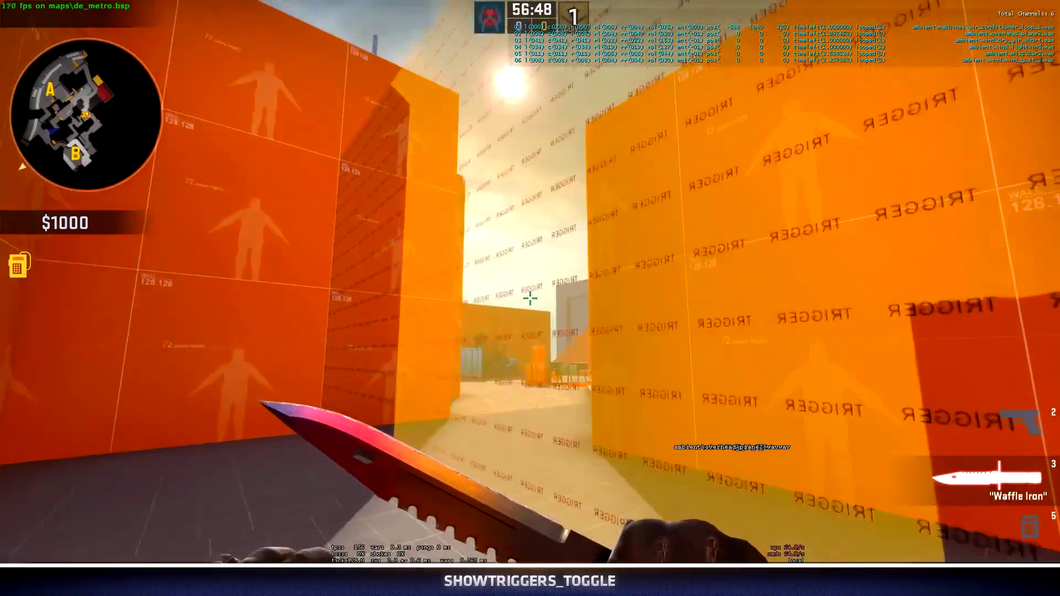
{"action": "key", "text": "w"}
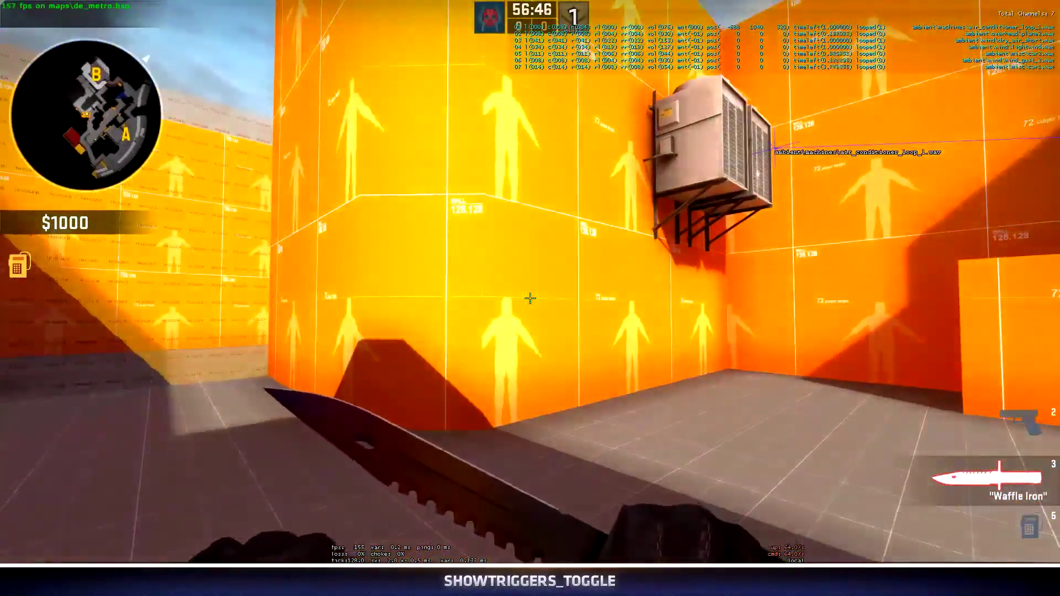
{"action": "key", "text": "f"}
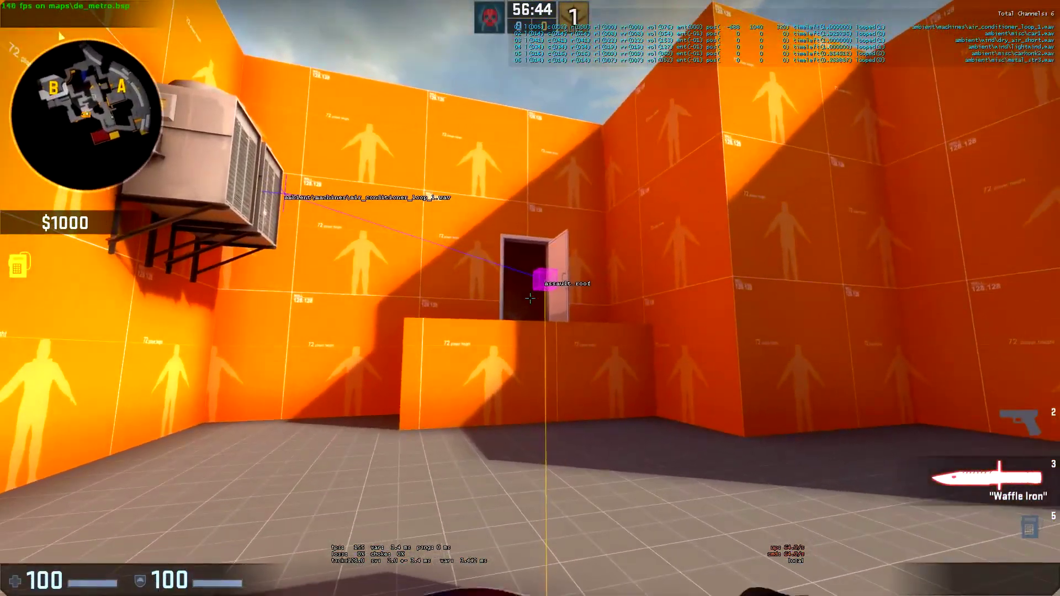
{"action": "key", "text": "s"}
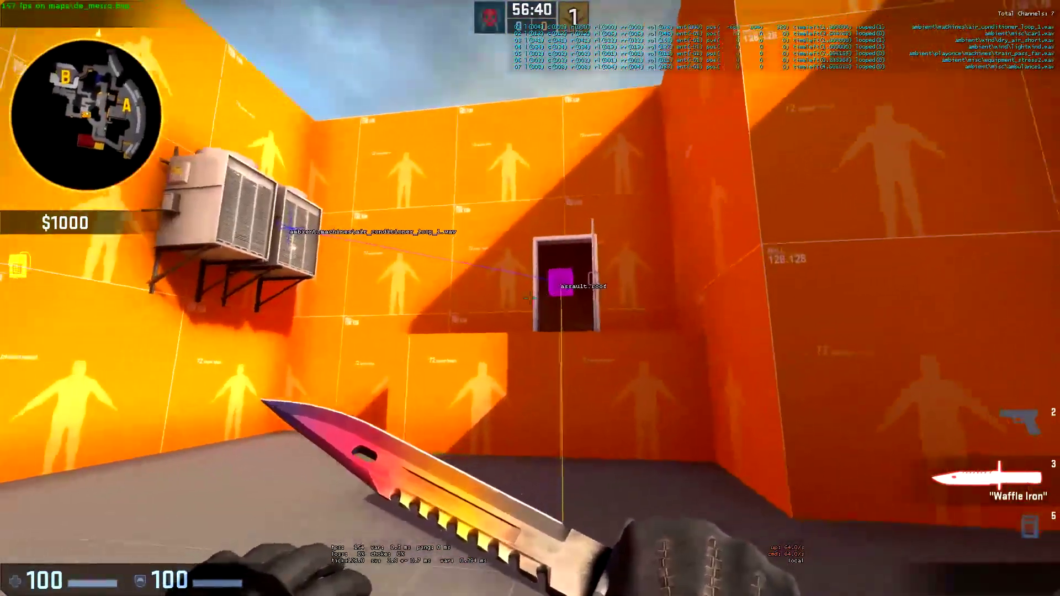
{"action": "key", "text": "w"}
{"action": "key", "text": "w"}
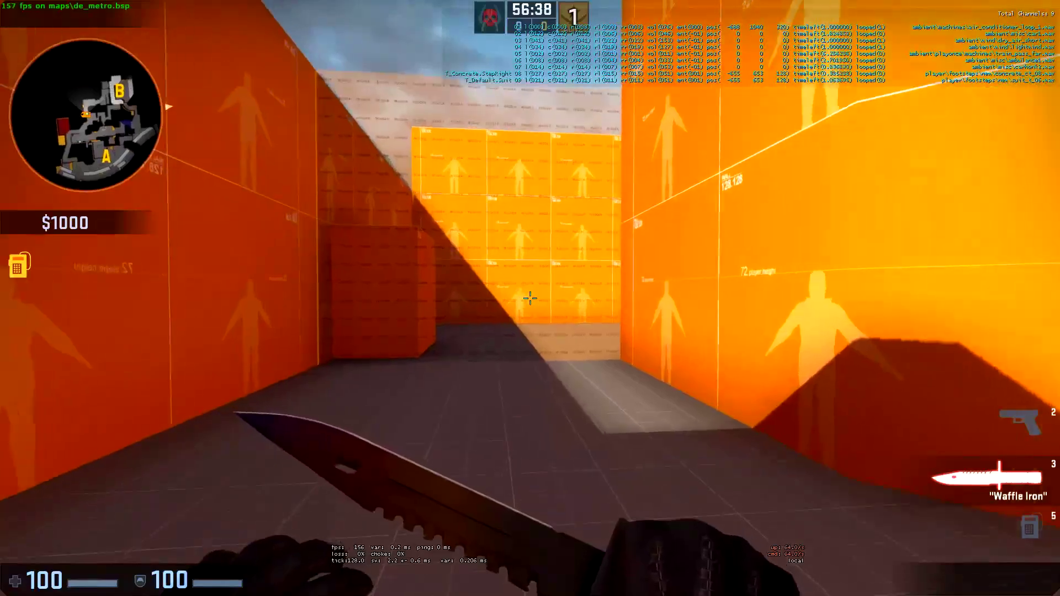
Cross the trigger brush from the outer side into the roof area and check how the active soundscape changes to assault.roof
{"action": "key", "text": "w"}
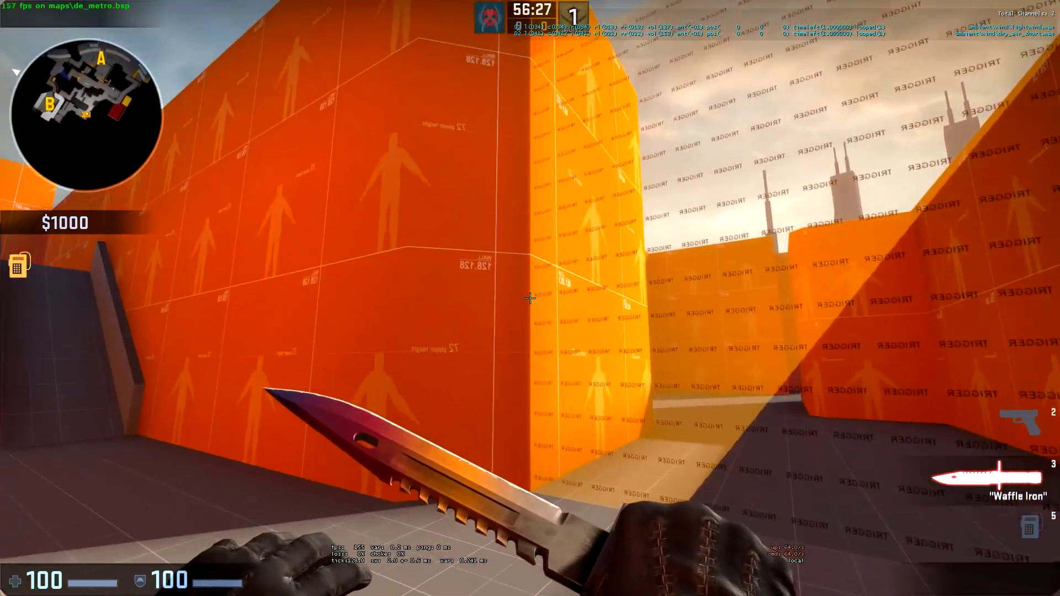
{"action": "key", "text": "a"}
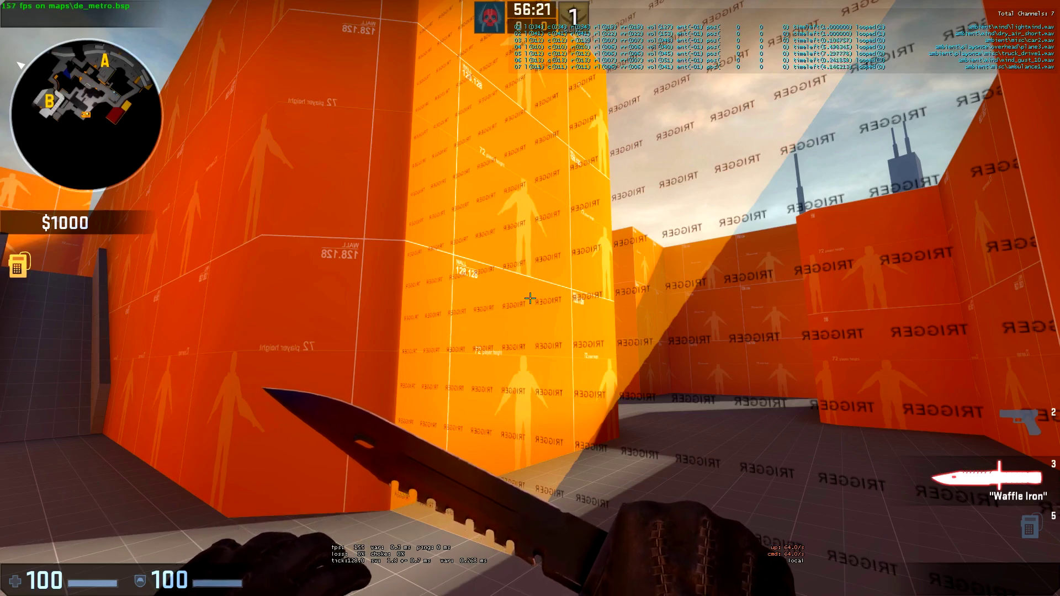
{"action": "key", "text": "w"}
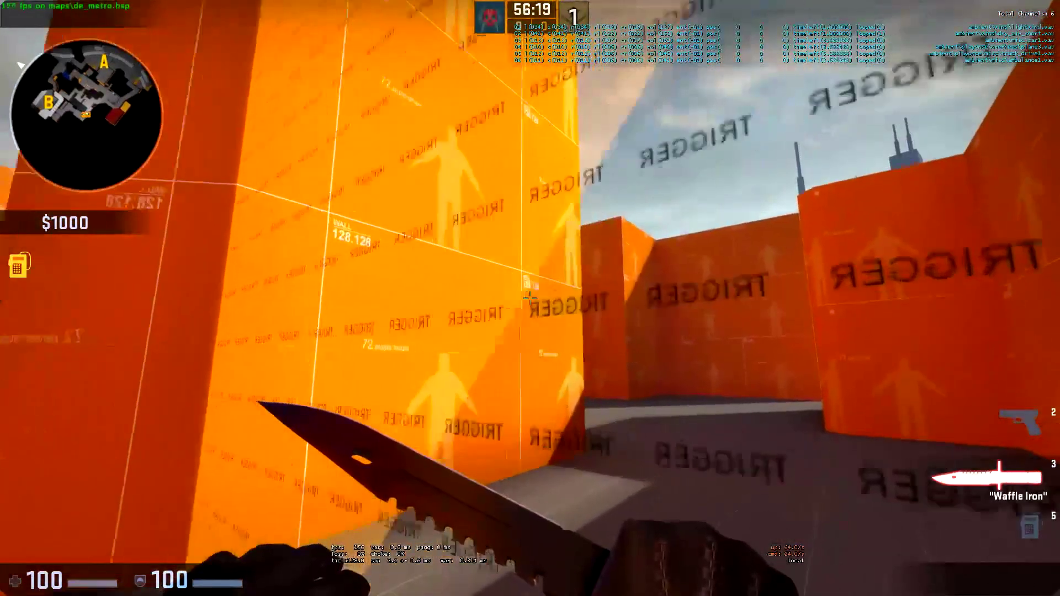
{"action": "key", "text": "w"}
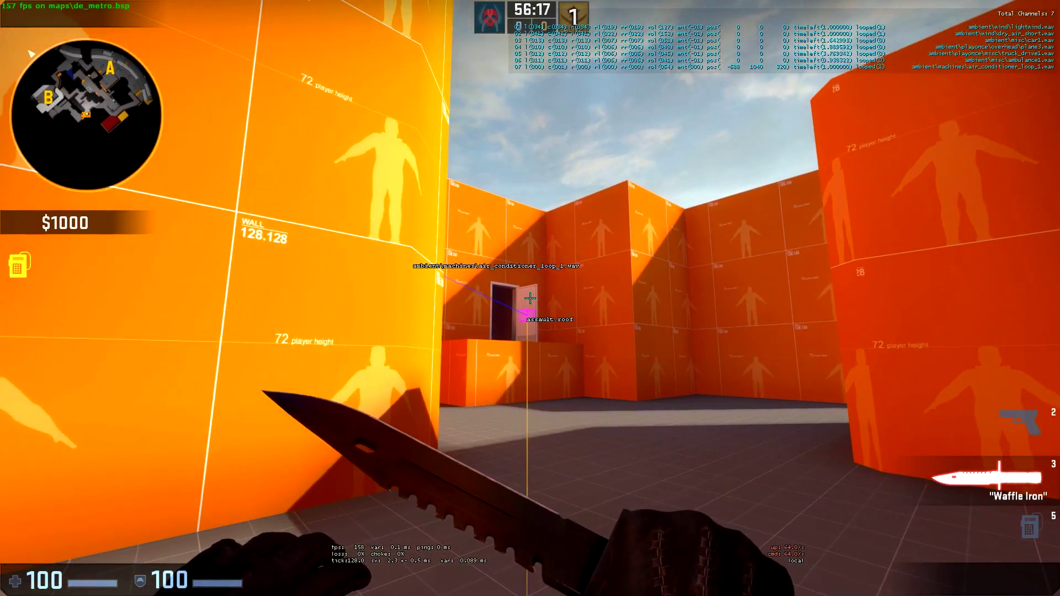
{"action": "key", "text": "w"}
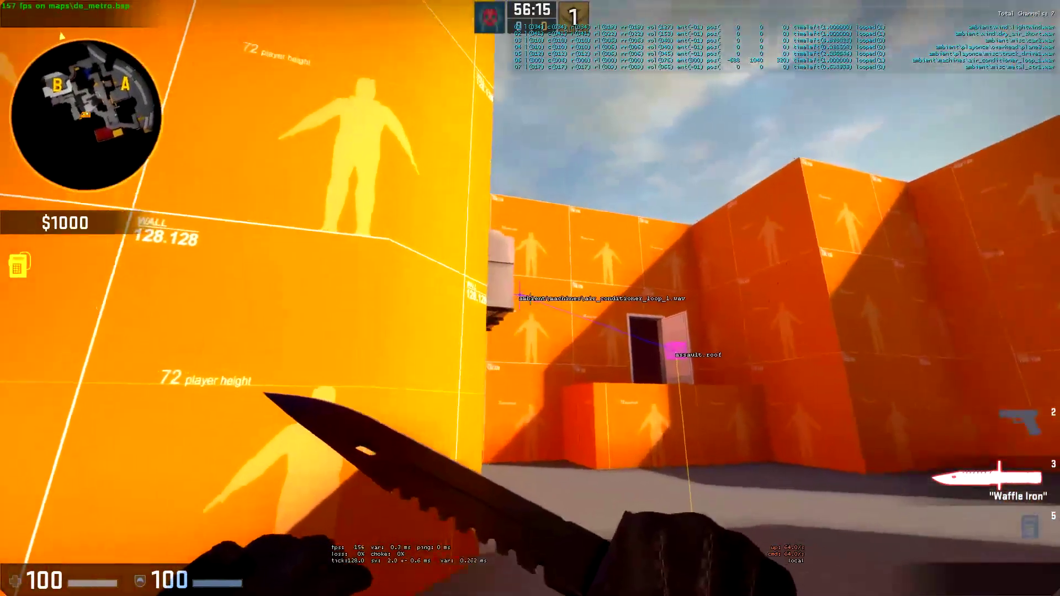
{"action": "key", "text": "w"}
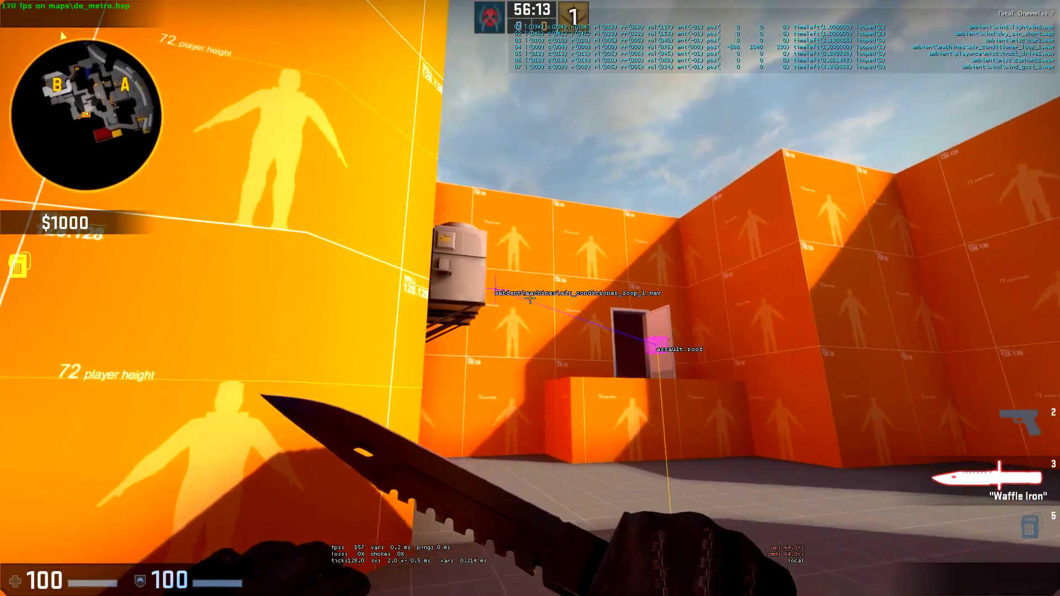
Approach the two wall-mounted air conditioners and examine the positioned air_conditioner_loop_1.wav sound of the roof soundscape
{"action": "key", "text": "w"}
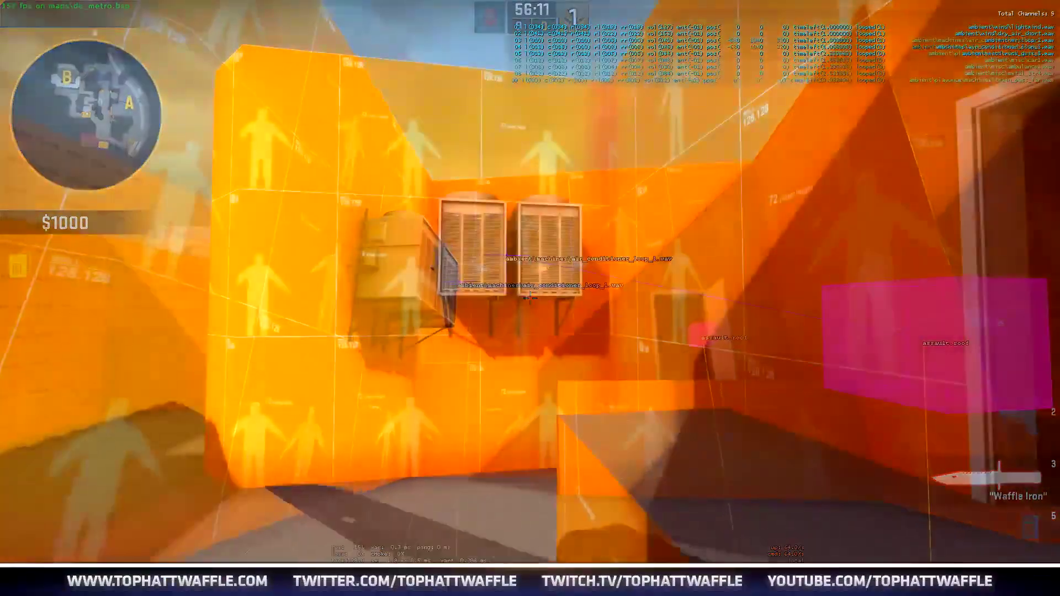
{"action": "key", "text": "w"}
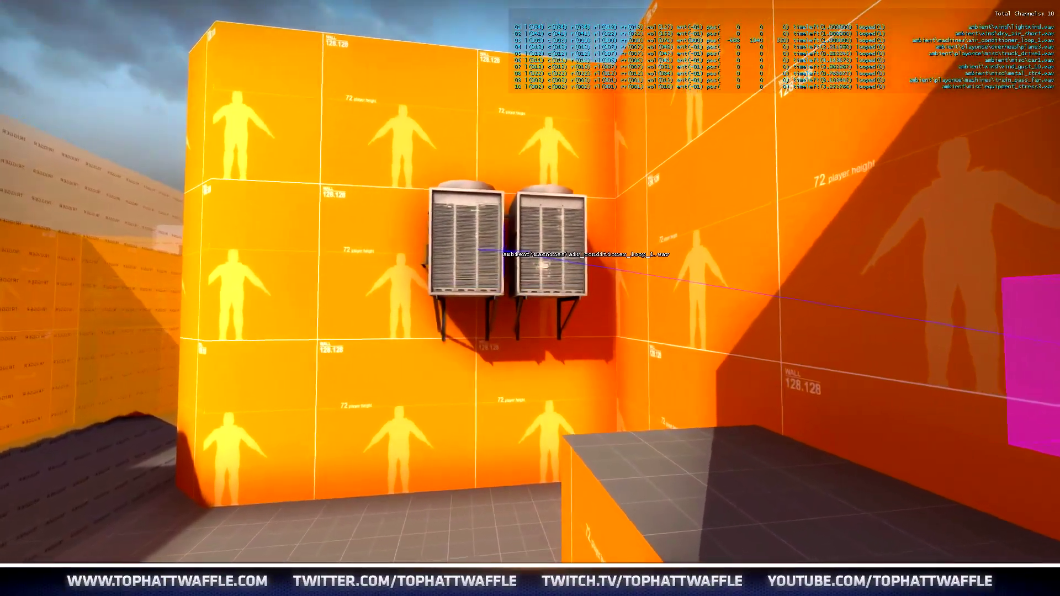
{"action": "key", "text": "w"}
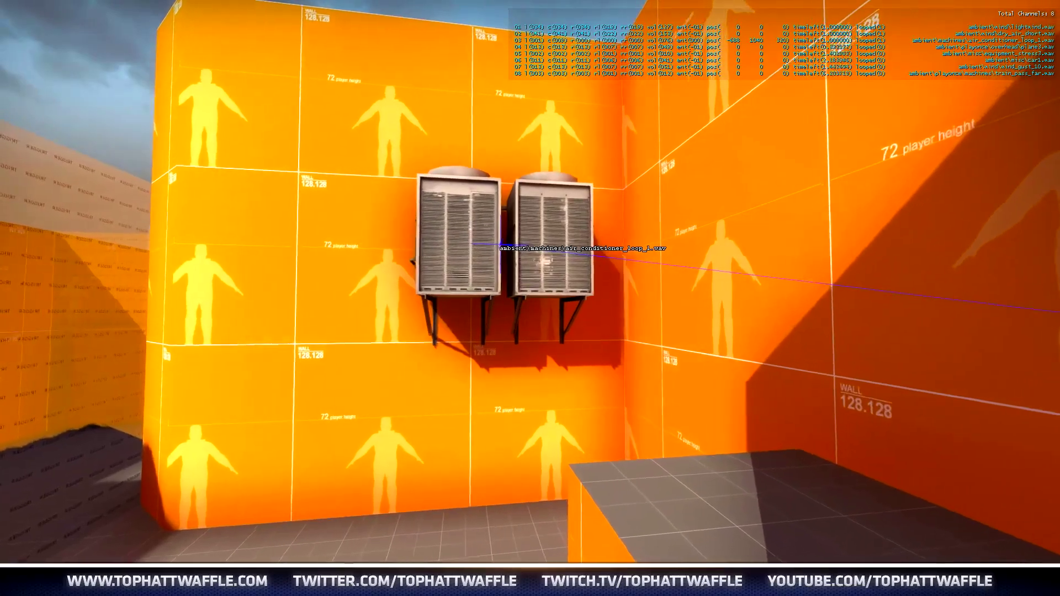
{"action": "key", "text": "w"}
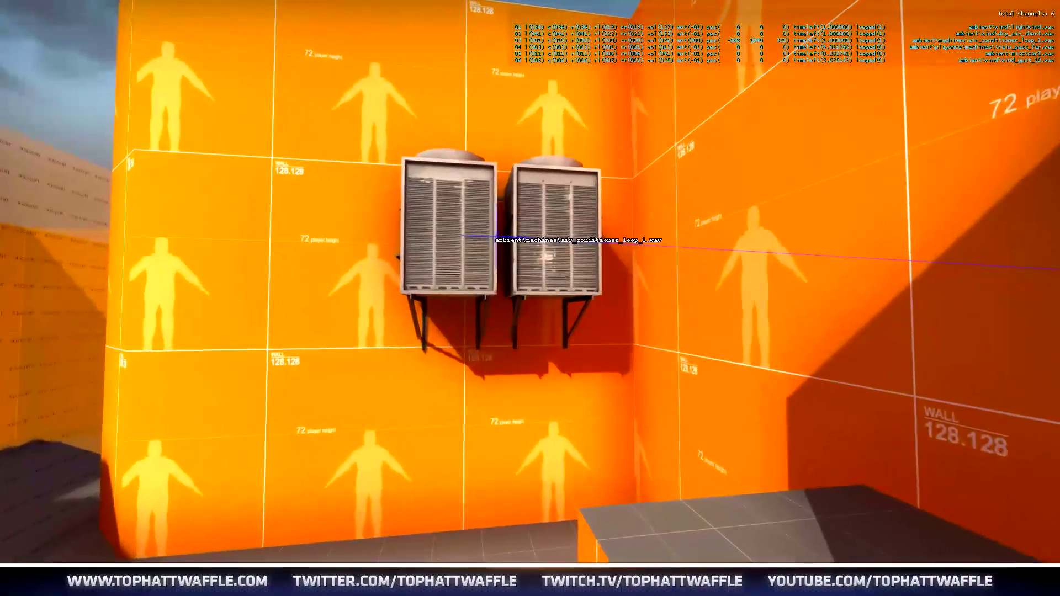
{"action": "key", "text": "w"}
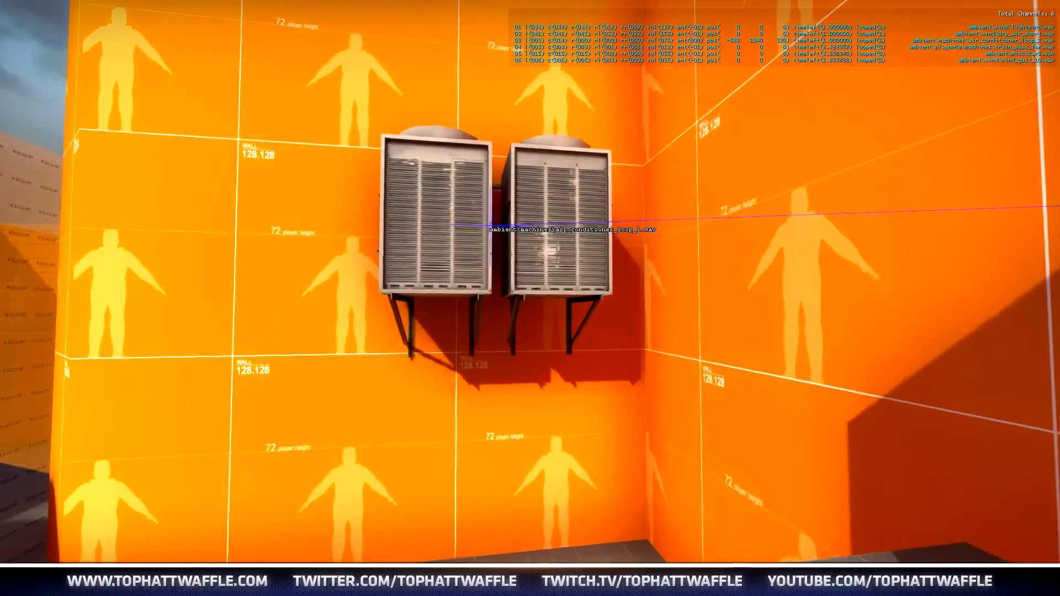
{"action": "key", "text": "w"}
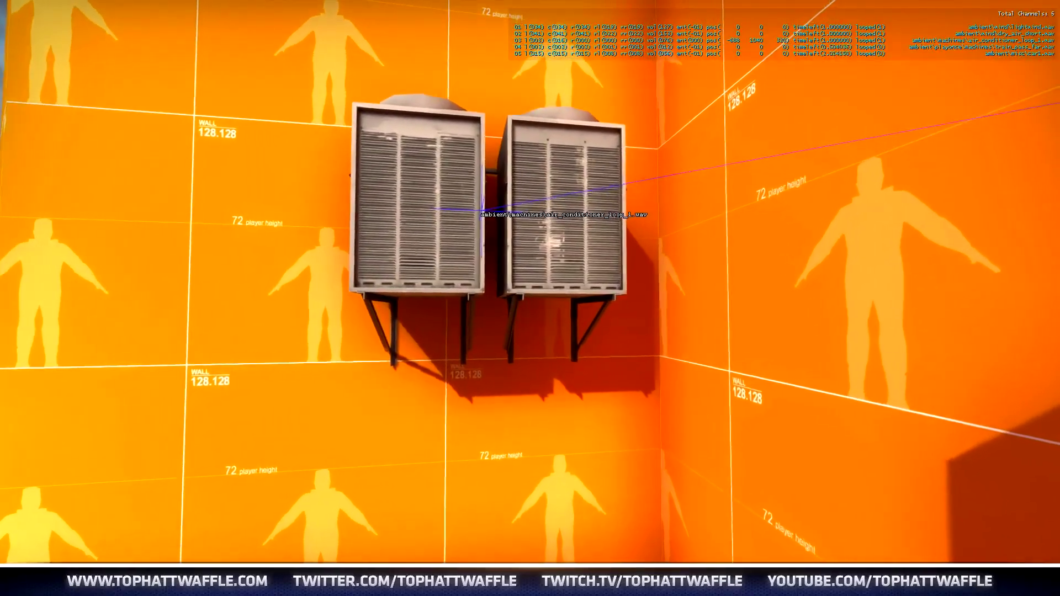
{"action": "key", "text": "w"}
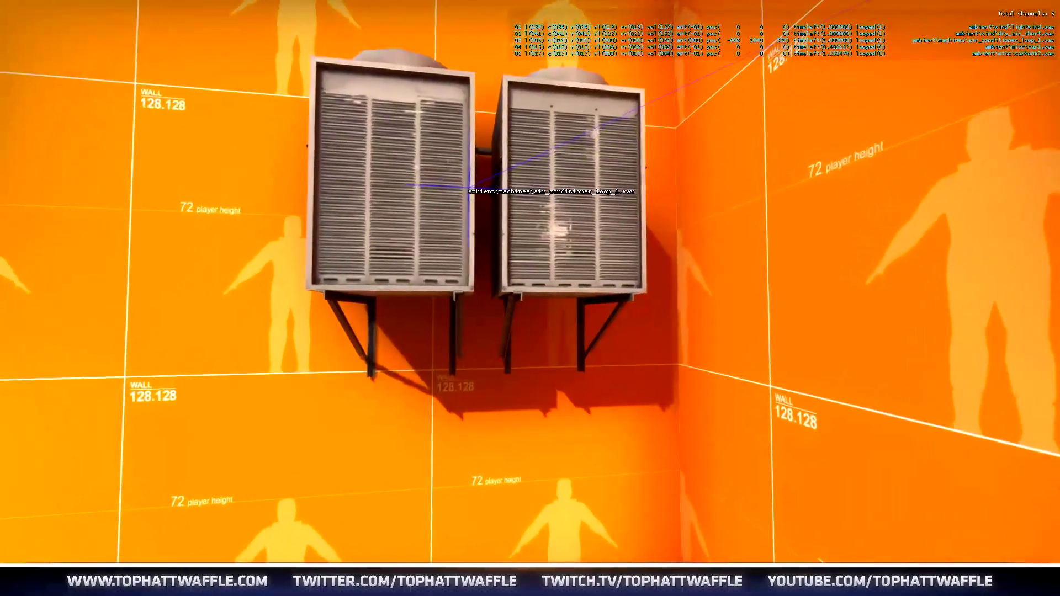